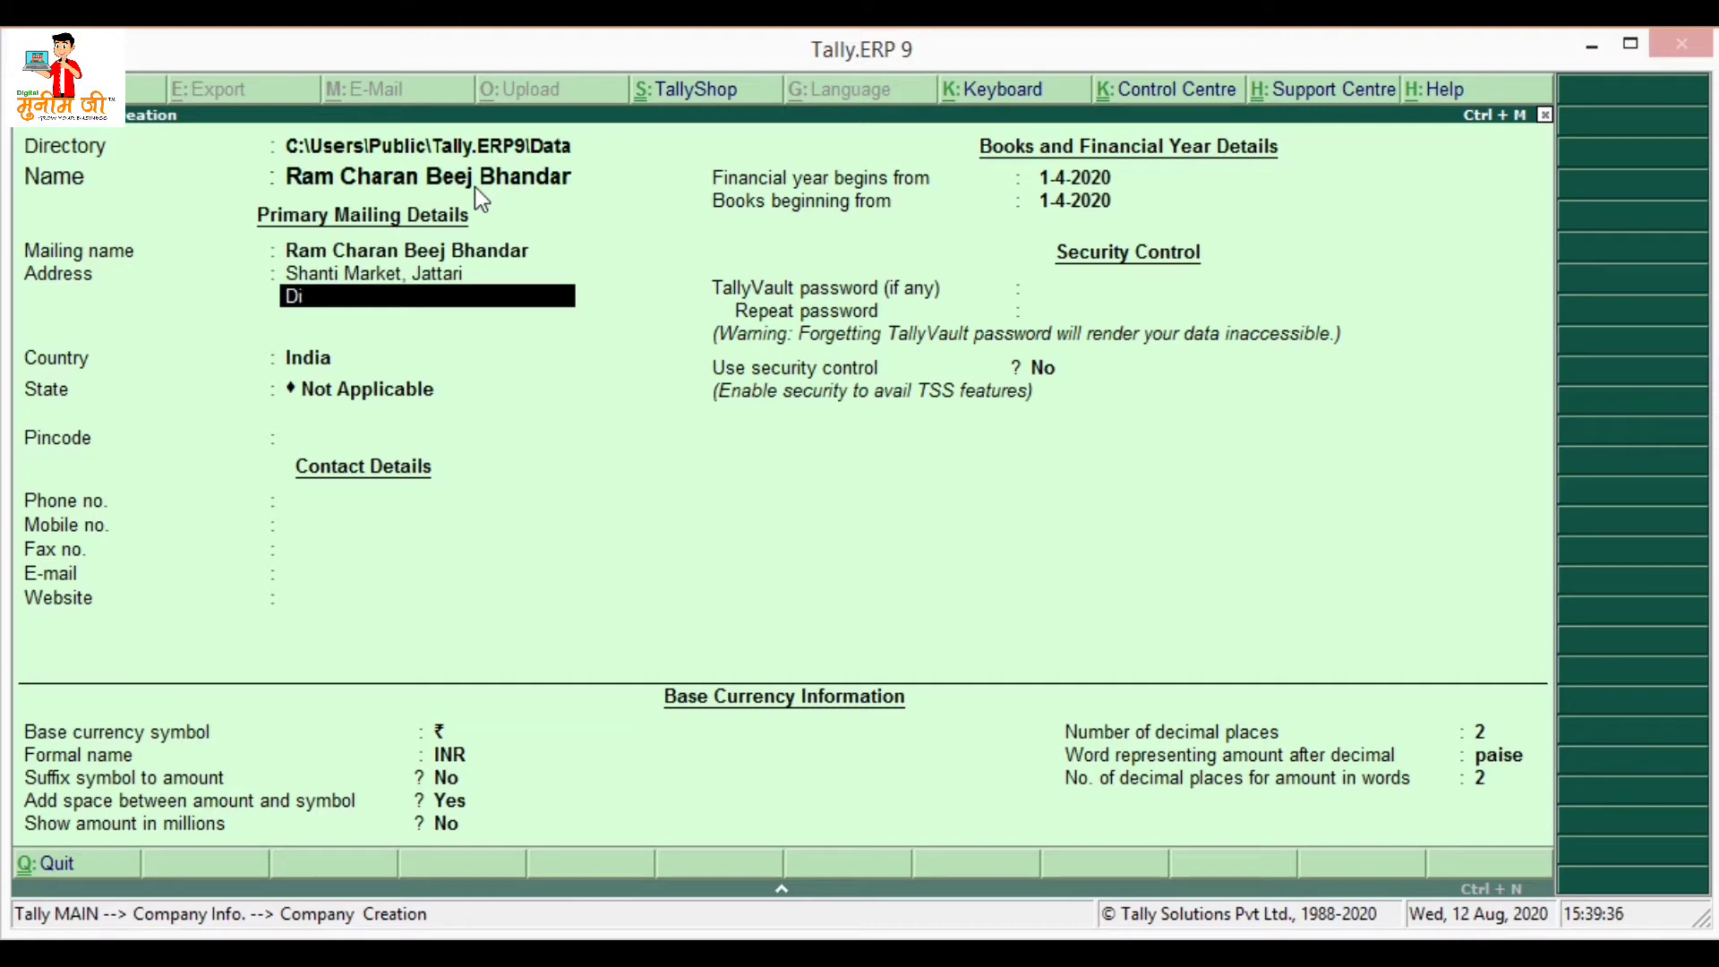
# - Finish the address line, keep India as country and choose Uttar Pradesh as state
pyautogui.write('arh')
pyautogui.press('Return')
pyautogui.press('Return')
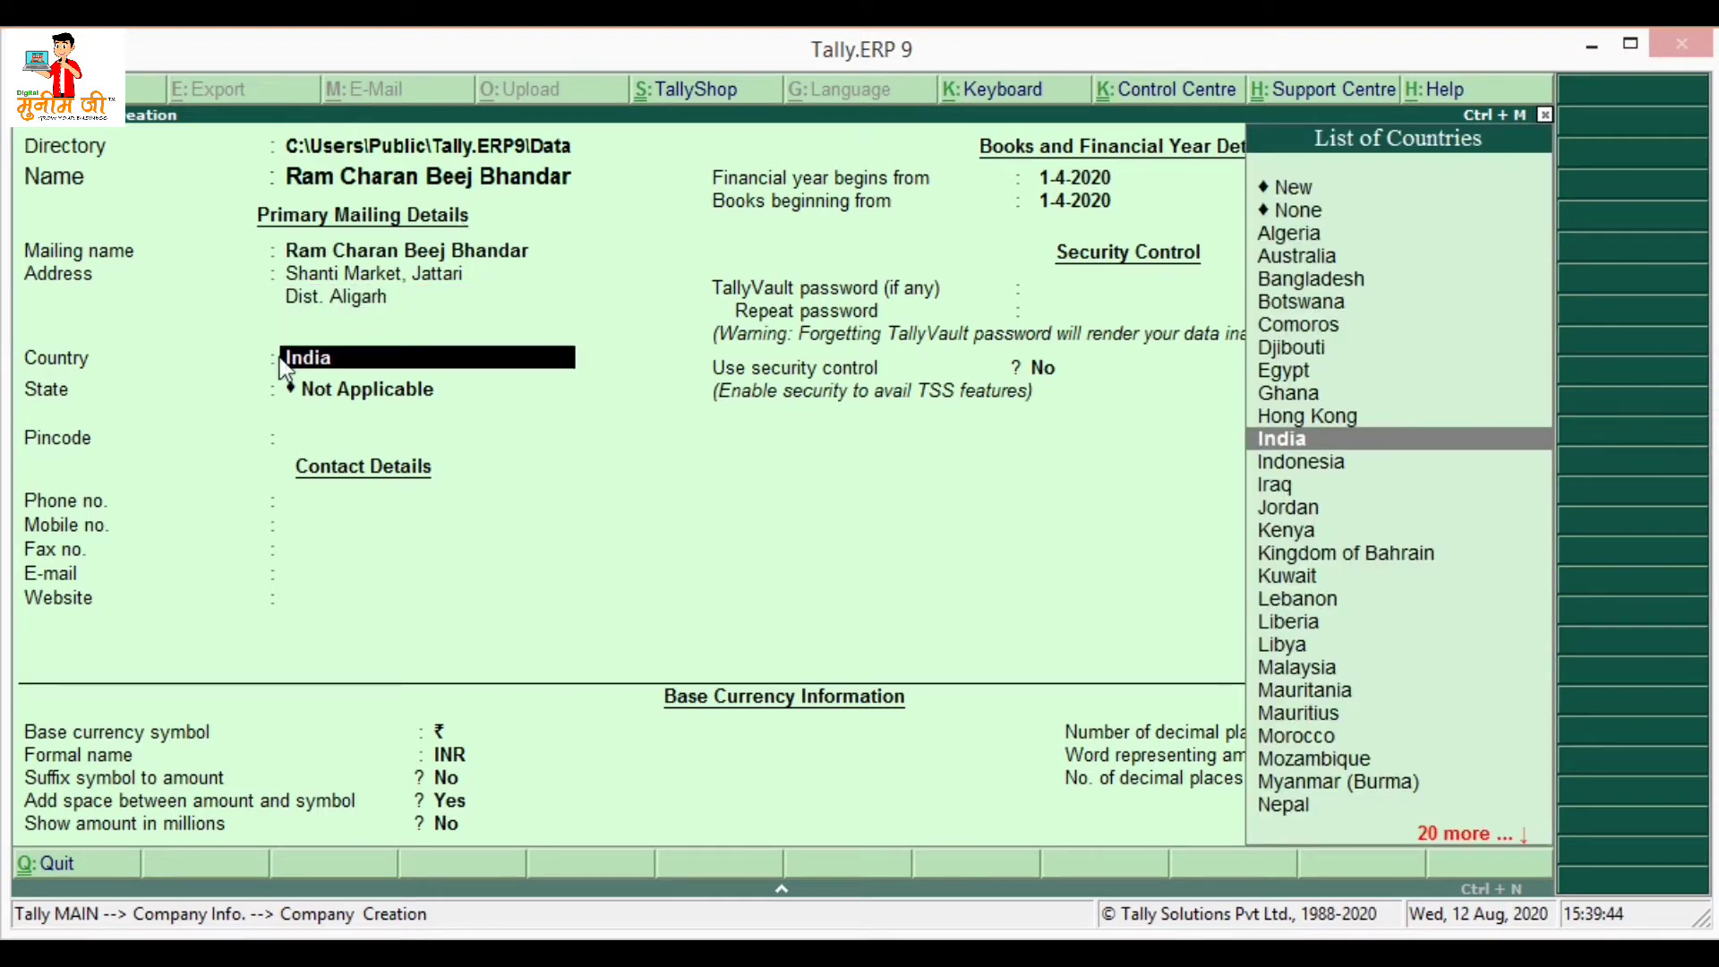
pyautogui.press('Return')
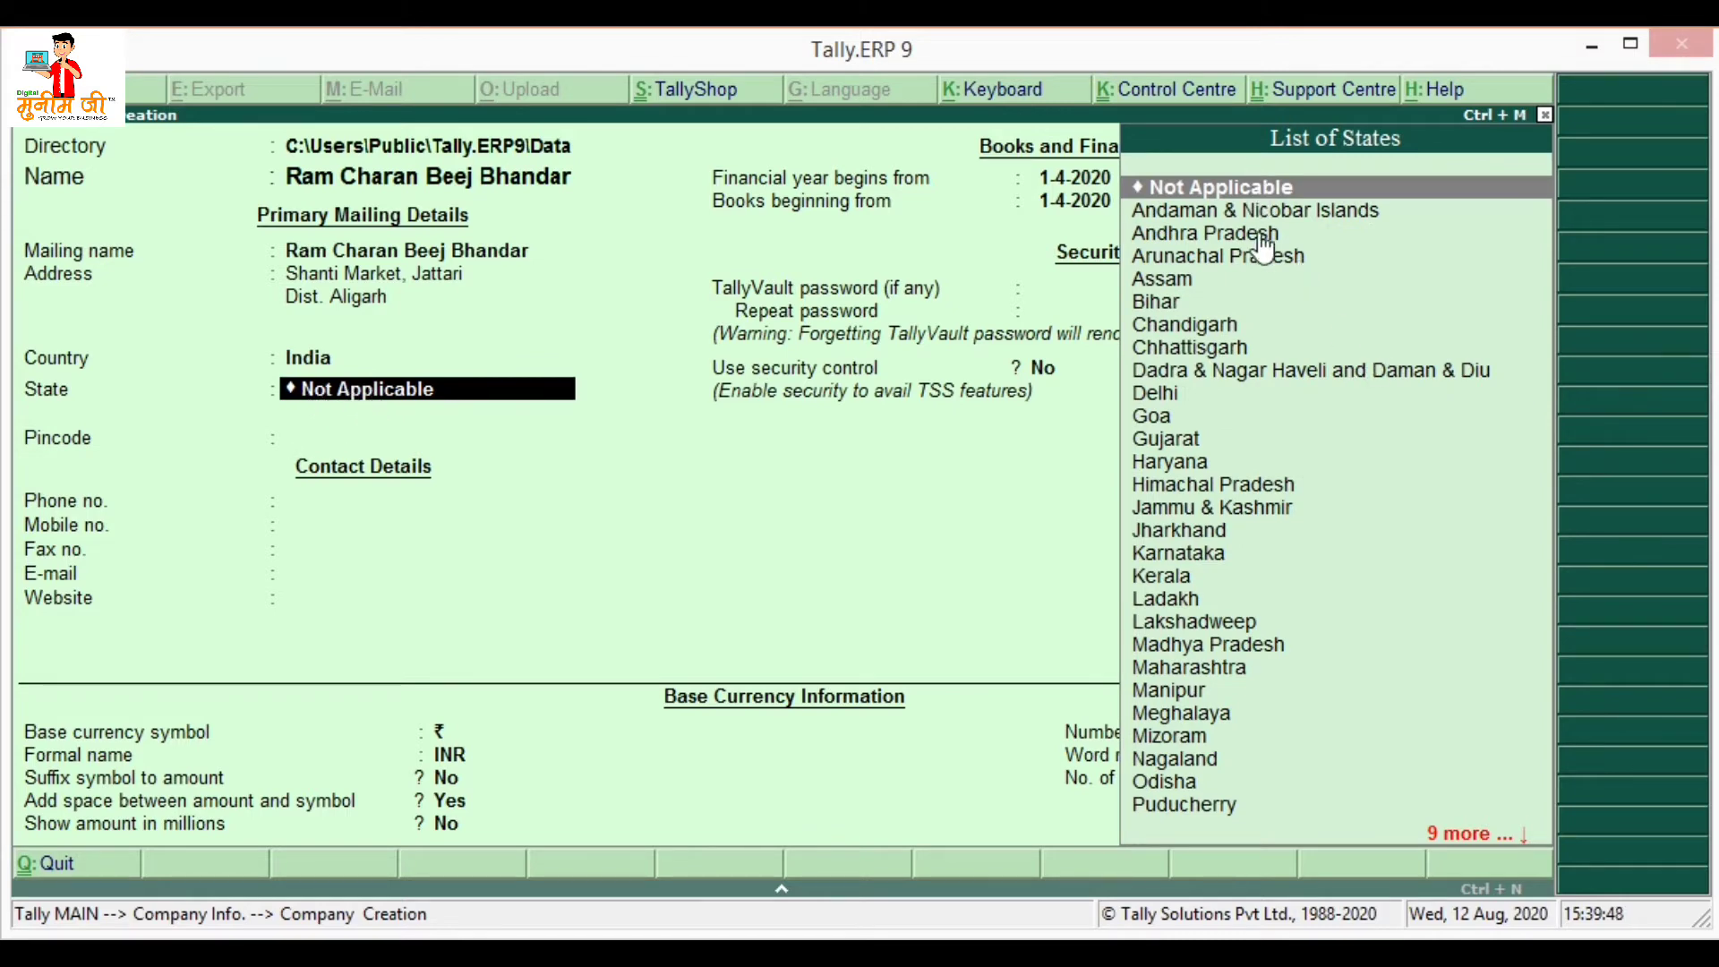
pyautogui.press('Down')
pyautogui.press('Down')
pyautogui.press('Down')
pyautogui.press('Down')
pyautogui.press('Down')
pyautogui.press('Down')
pyautogui.press('Down')
pyautogui.press('Down')
pyautogui.press('Down')
pyautogui.press('Down')
pyautogui.press('Down')
pyautogui.press('Down')
pyautogui.press('Down')
pyautogui.press('Down')
pyautogui.press('Down')
pyautogui.press('Down')
pyautogui.press('Down')
pyautogui.press('Down')
pyautogui.press('Down')
pyautogui.press('Down')
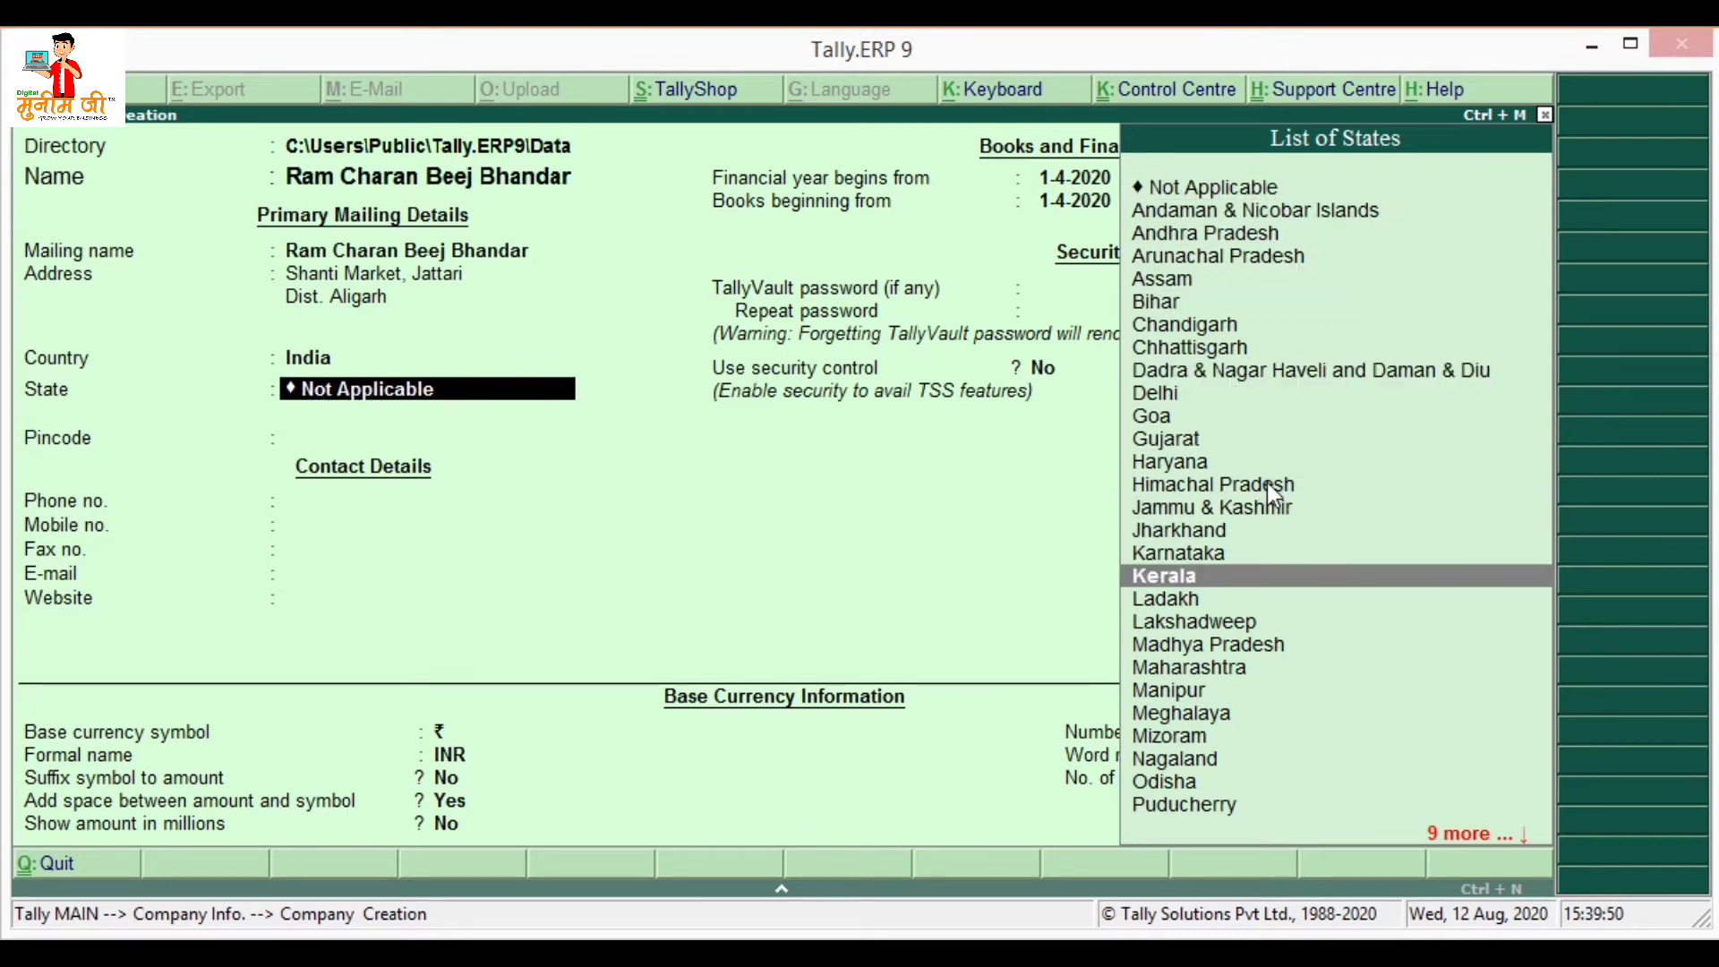
pyautogui.press('Down')
pyautogui.press('Down')
pyautogui.press('Down')
pyautogui.press('Down')
pyautogui.press('Down')
pyautogui.press('Down')
pyautogui.press('Down')
pyautogui.press('Down')
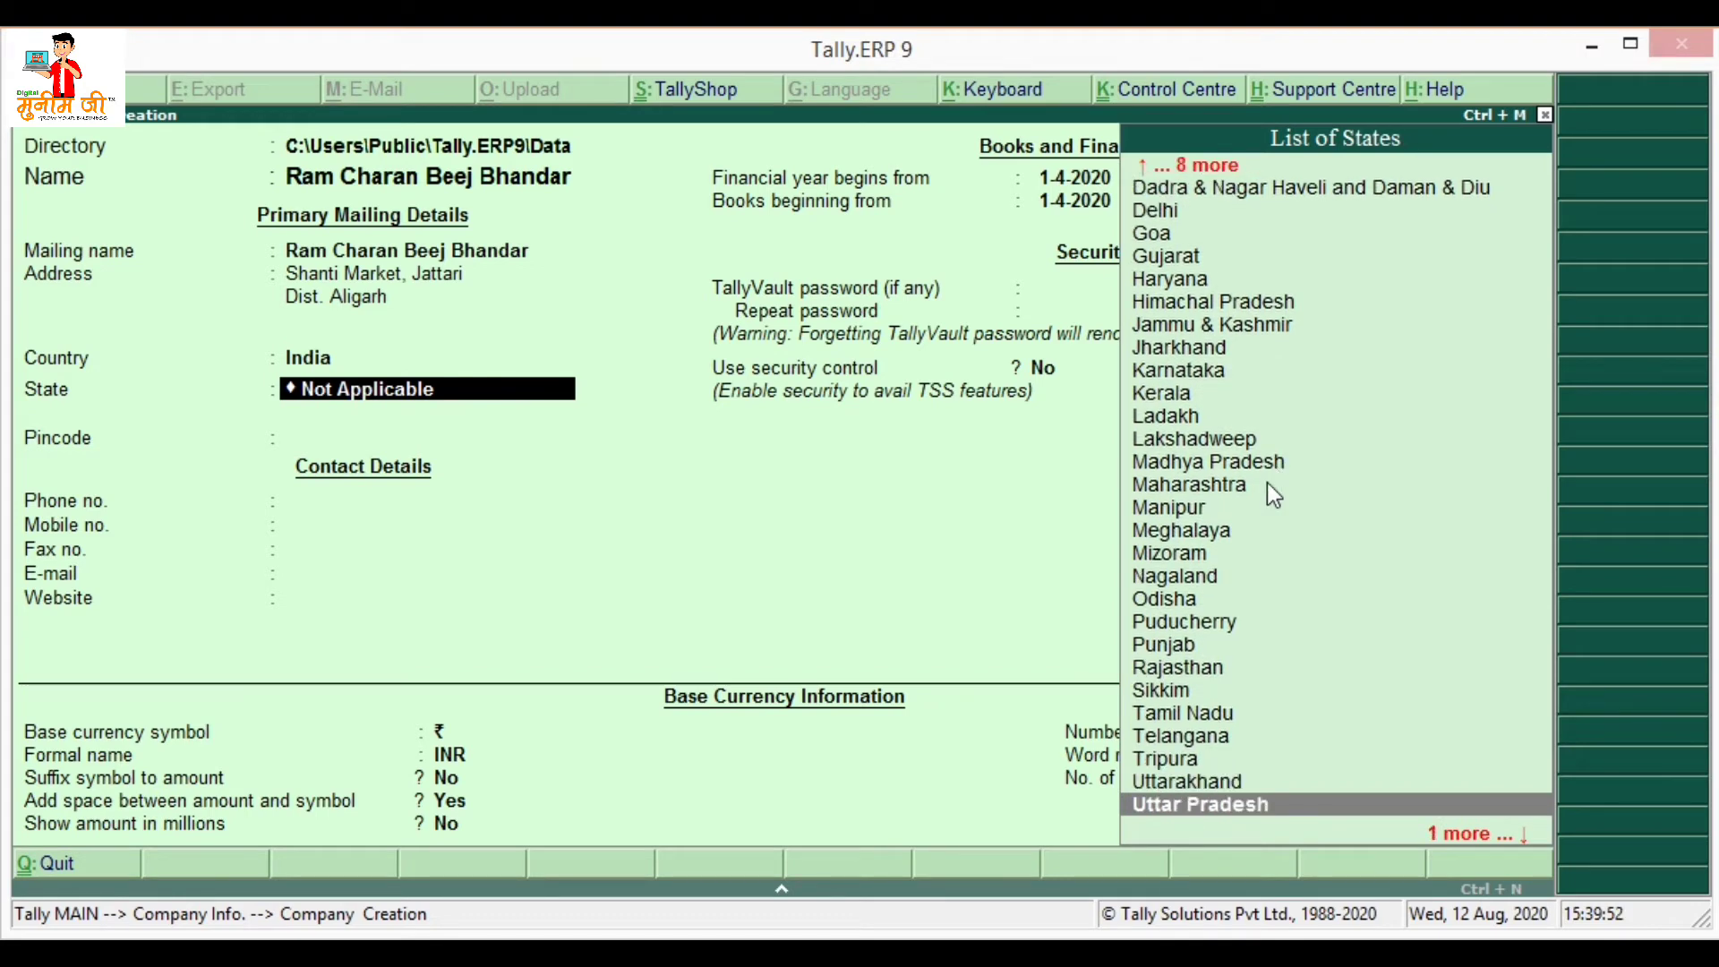
pyautogui.press('Up')
pyautogui.press('Return')
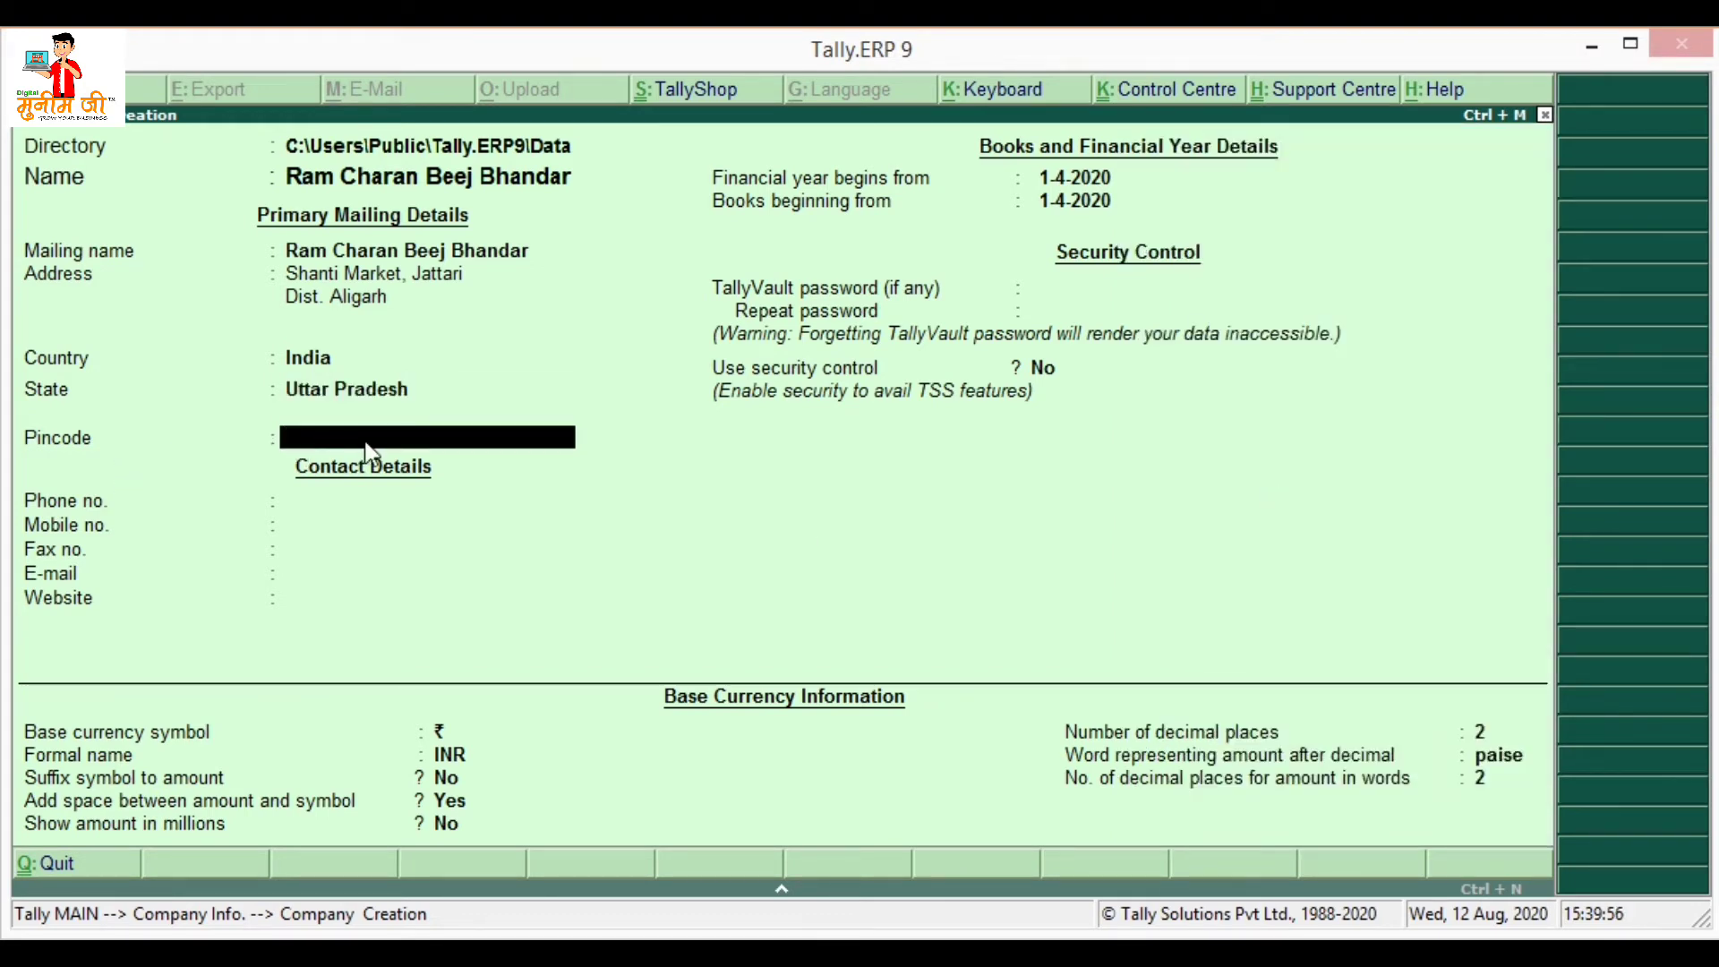
# - Enter the company's pincode, landline phone number and mobile number
pyautogui.write('202137')
pyautogui.press('Return')
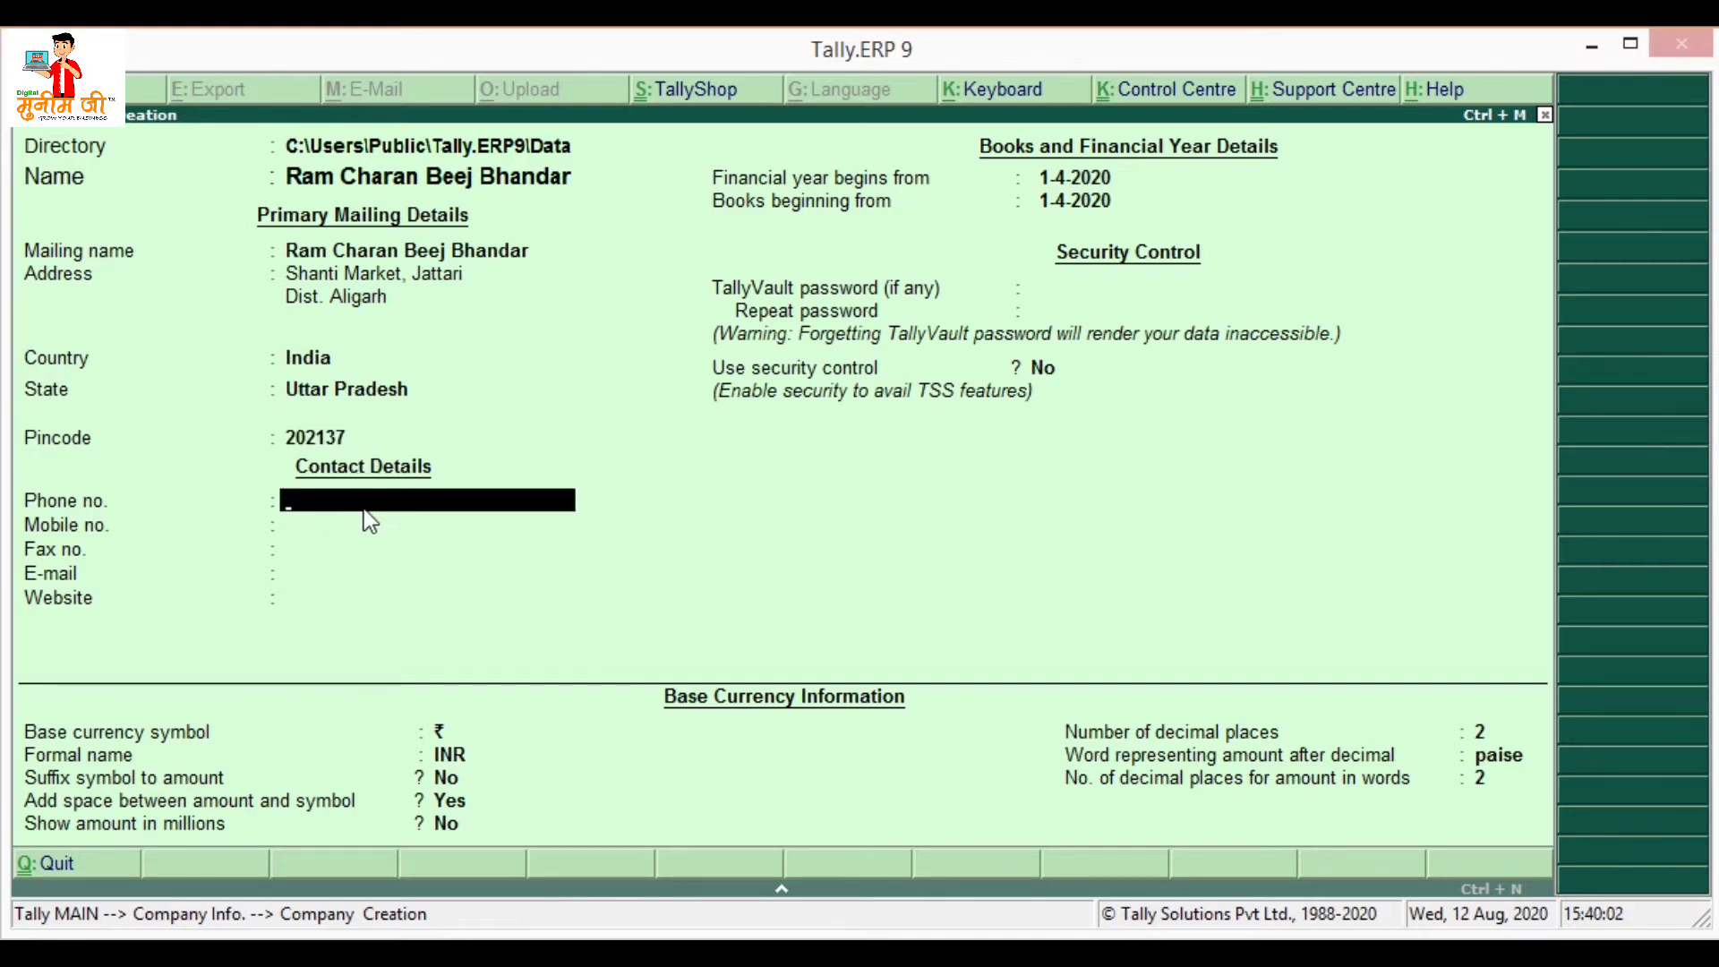
pyautogui.press('Return')
pyautogui.press('BackSpace')
pyautogui.press('Return')
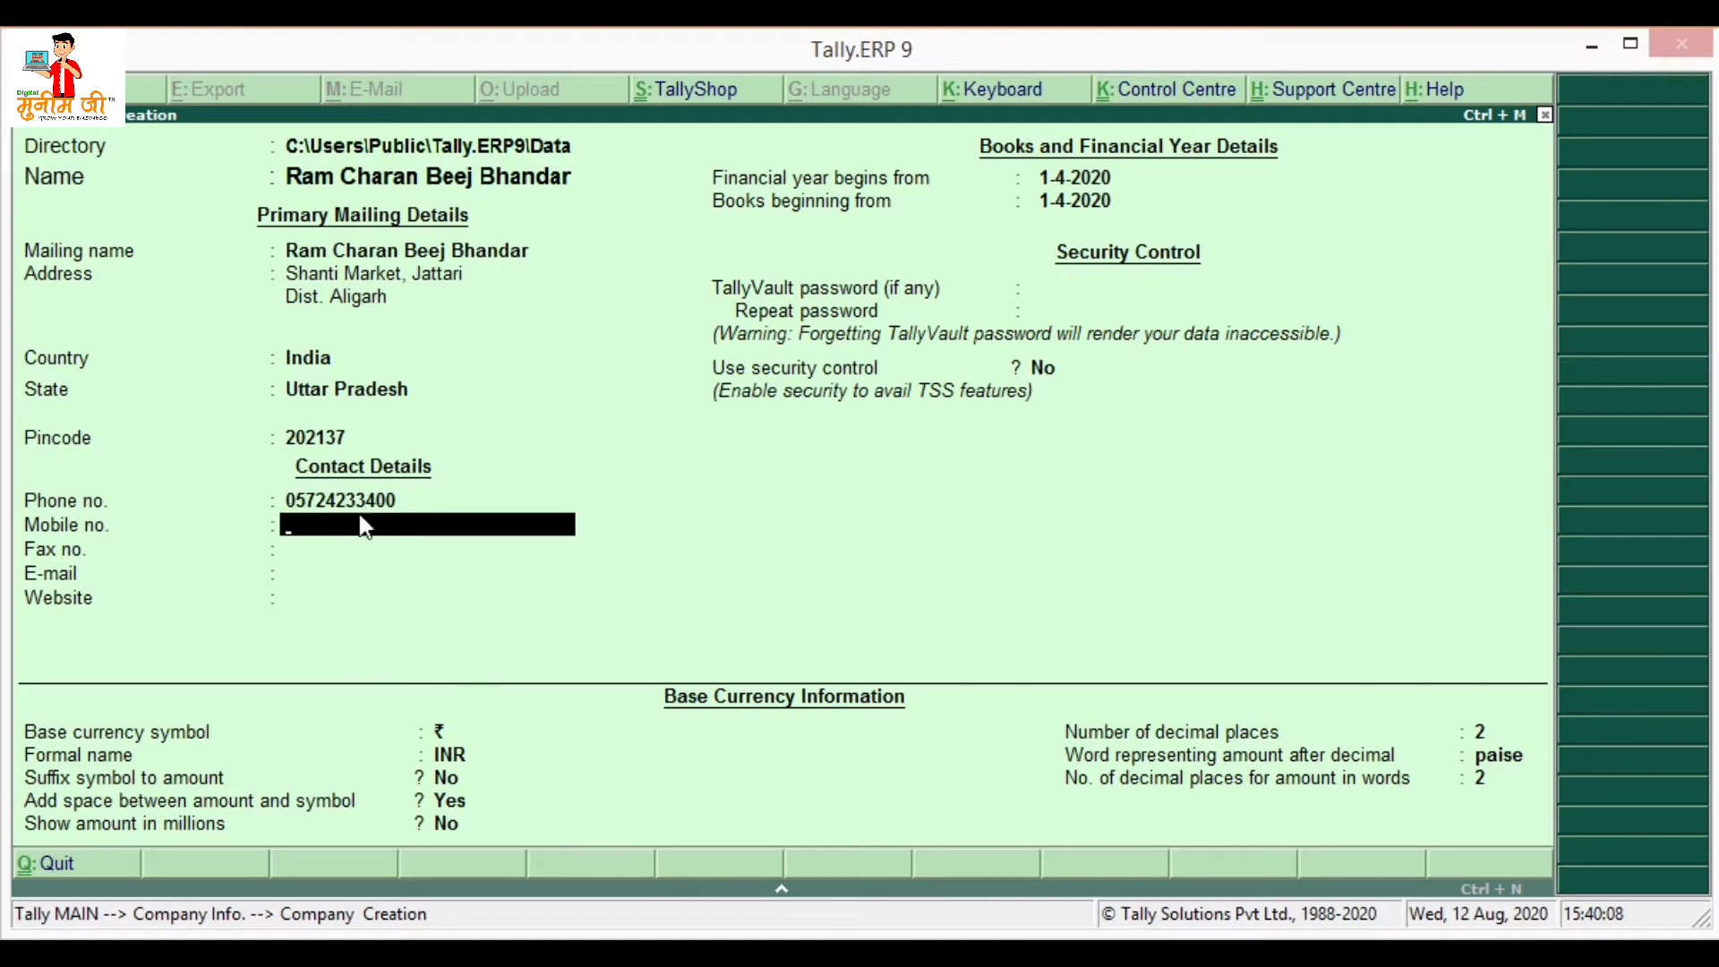
pyautogui.press('Return')
pyautogui.press('Return')
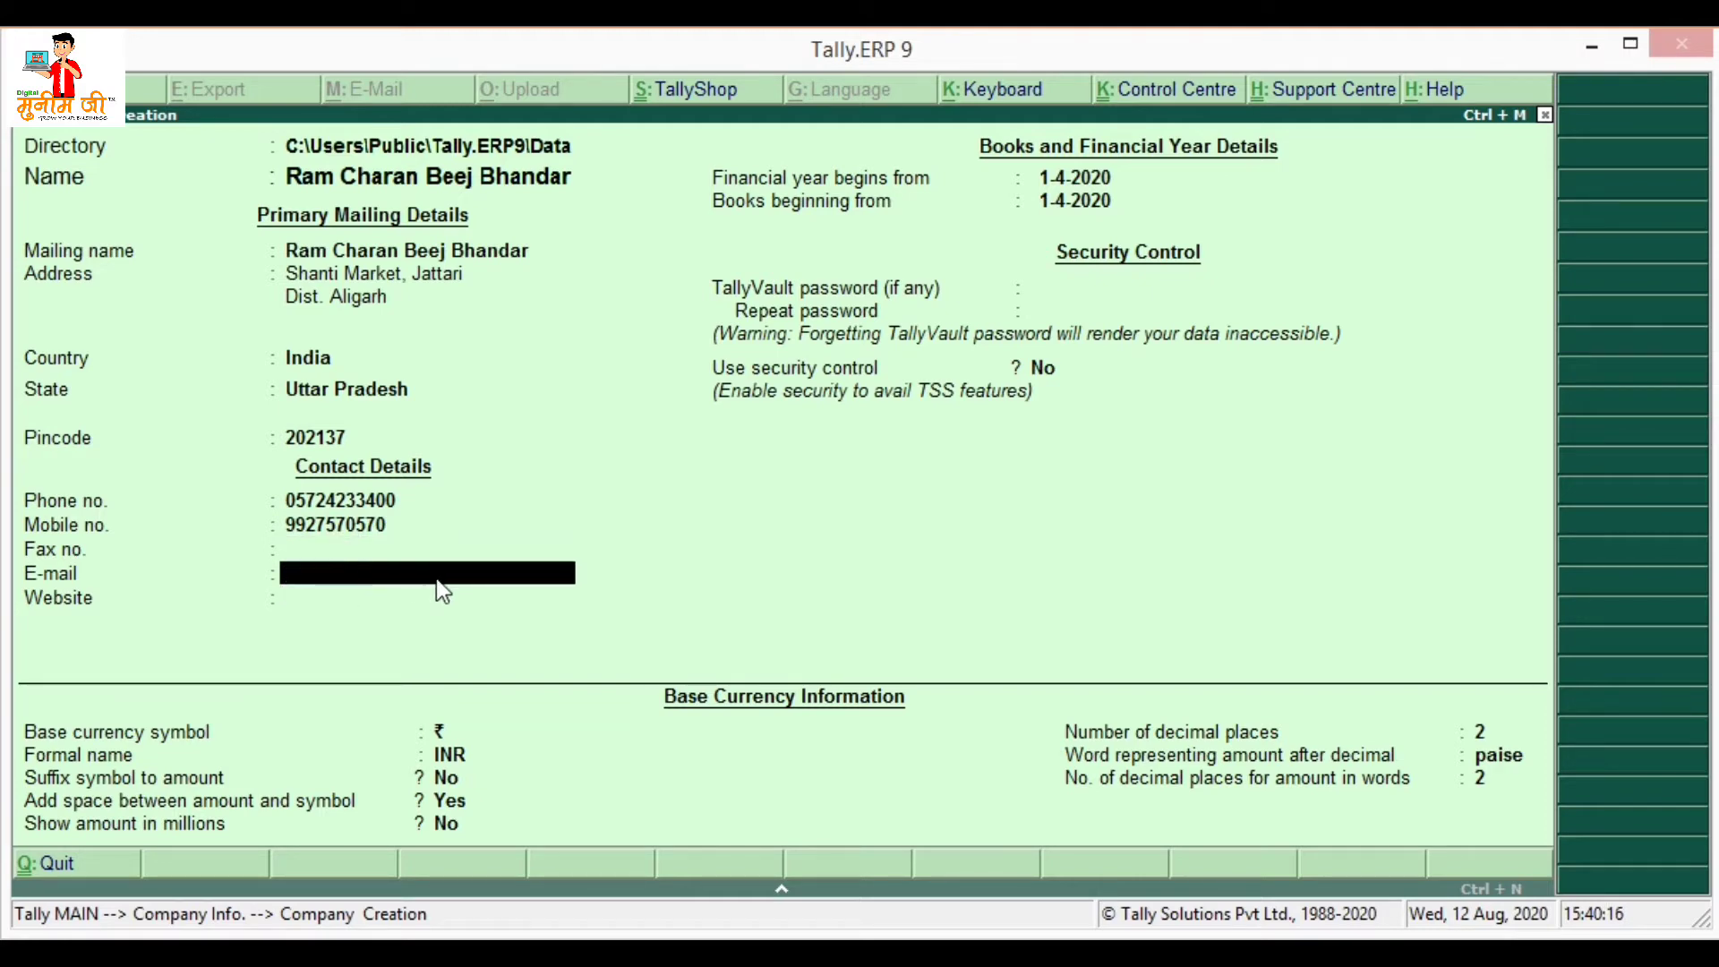
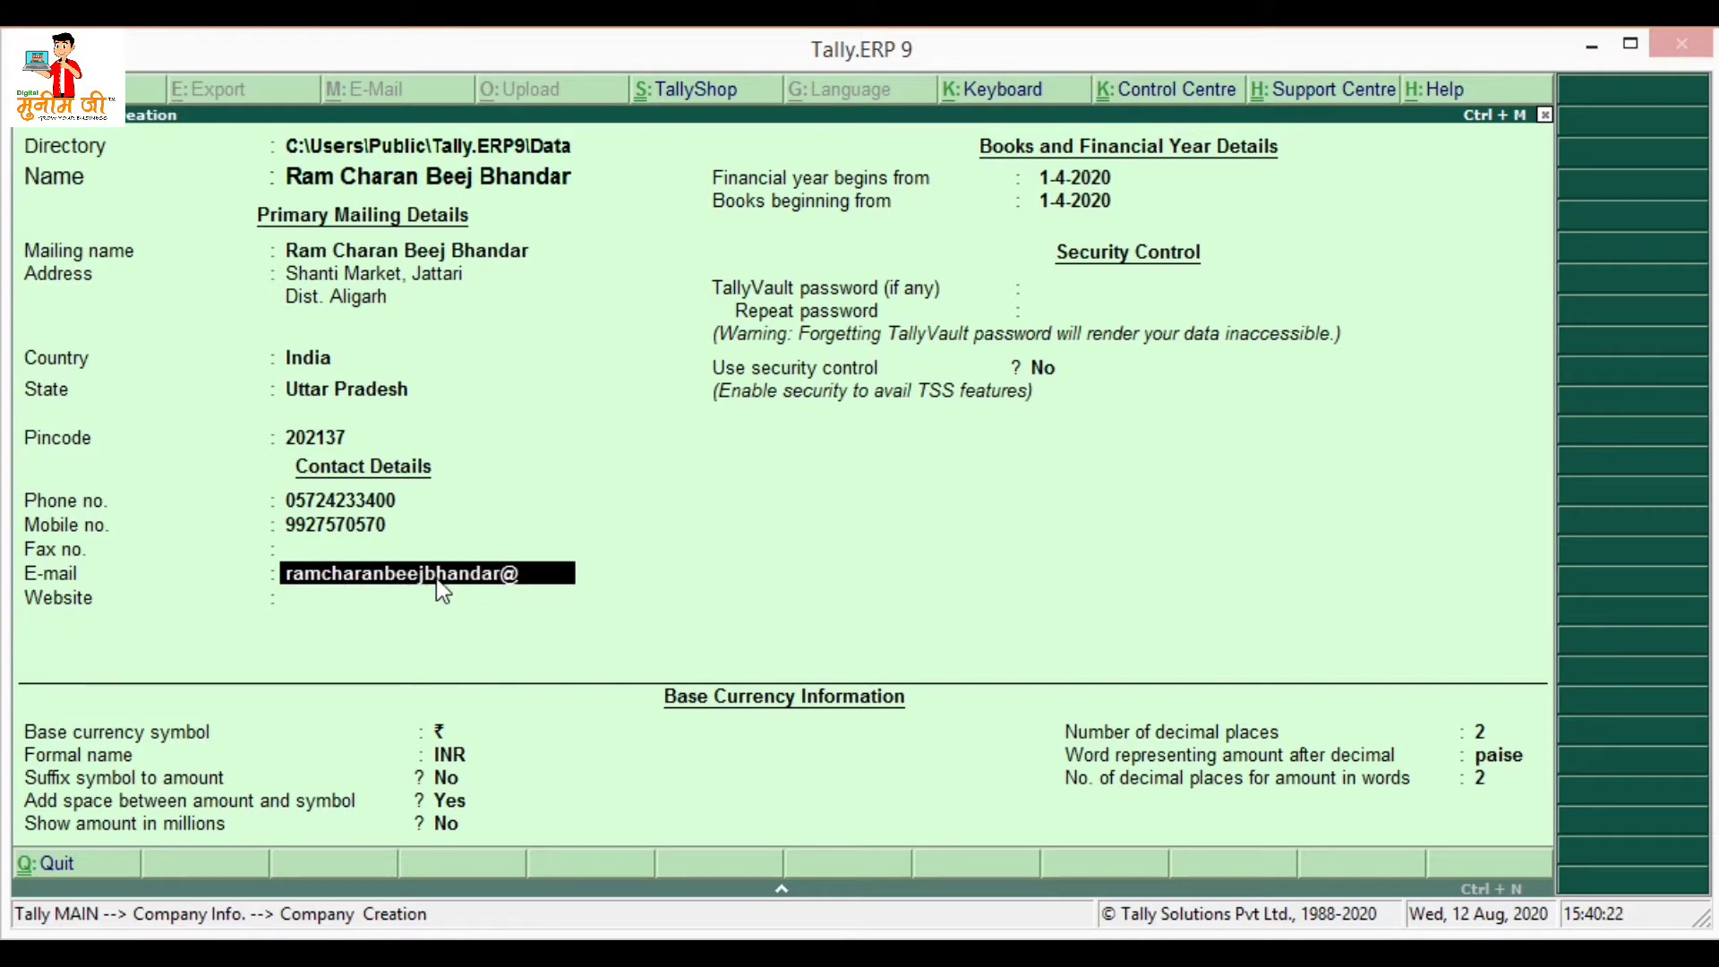
# - Fill in the company's e-mail address and website
pyautogui.press('Return')
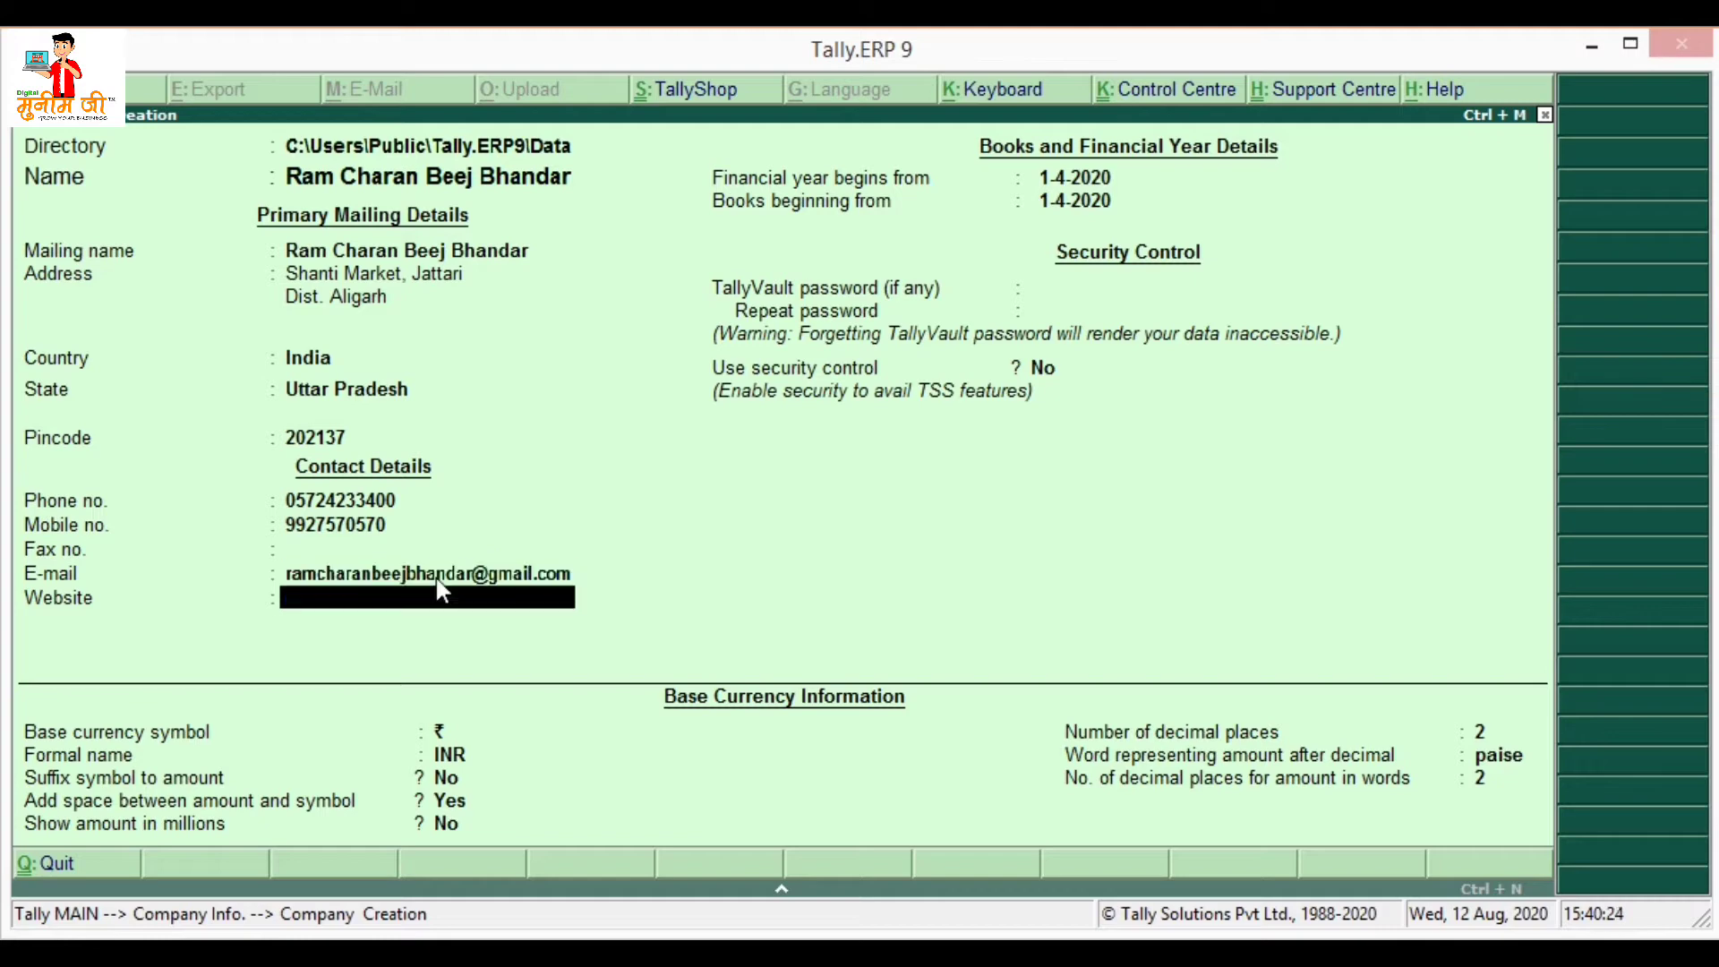
pyautogui.write('www.ramcharanbeej.com')
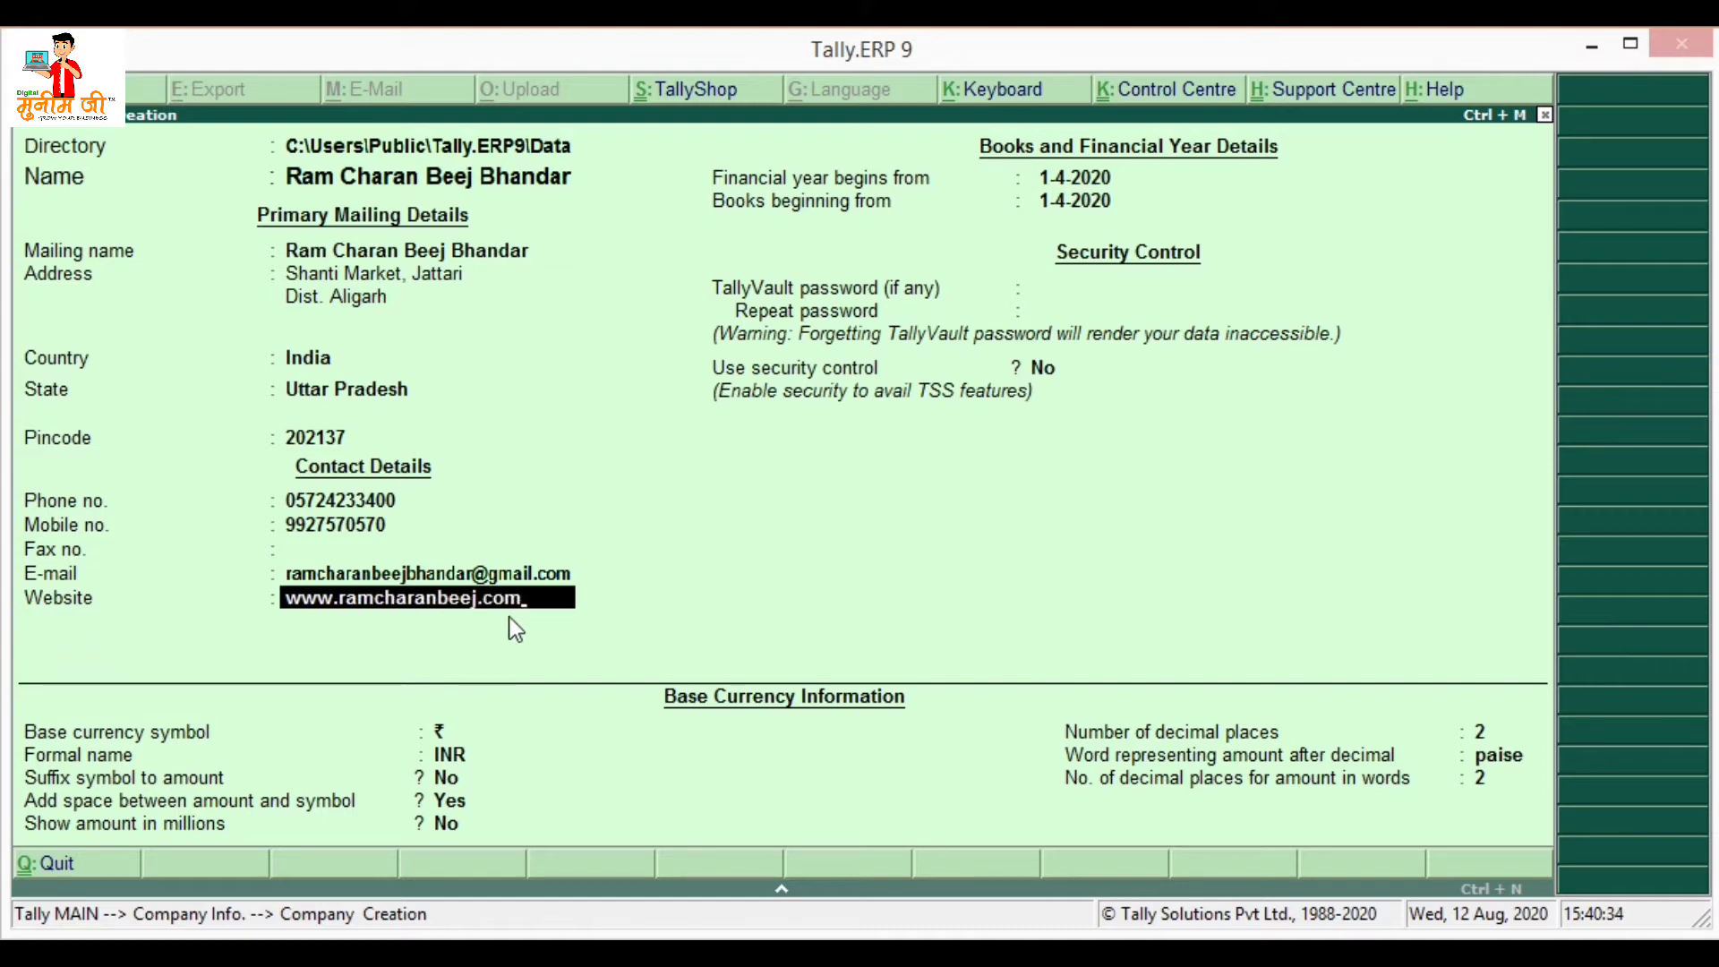
pyautogui.press('Return')
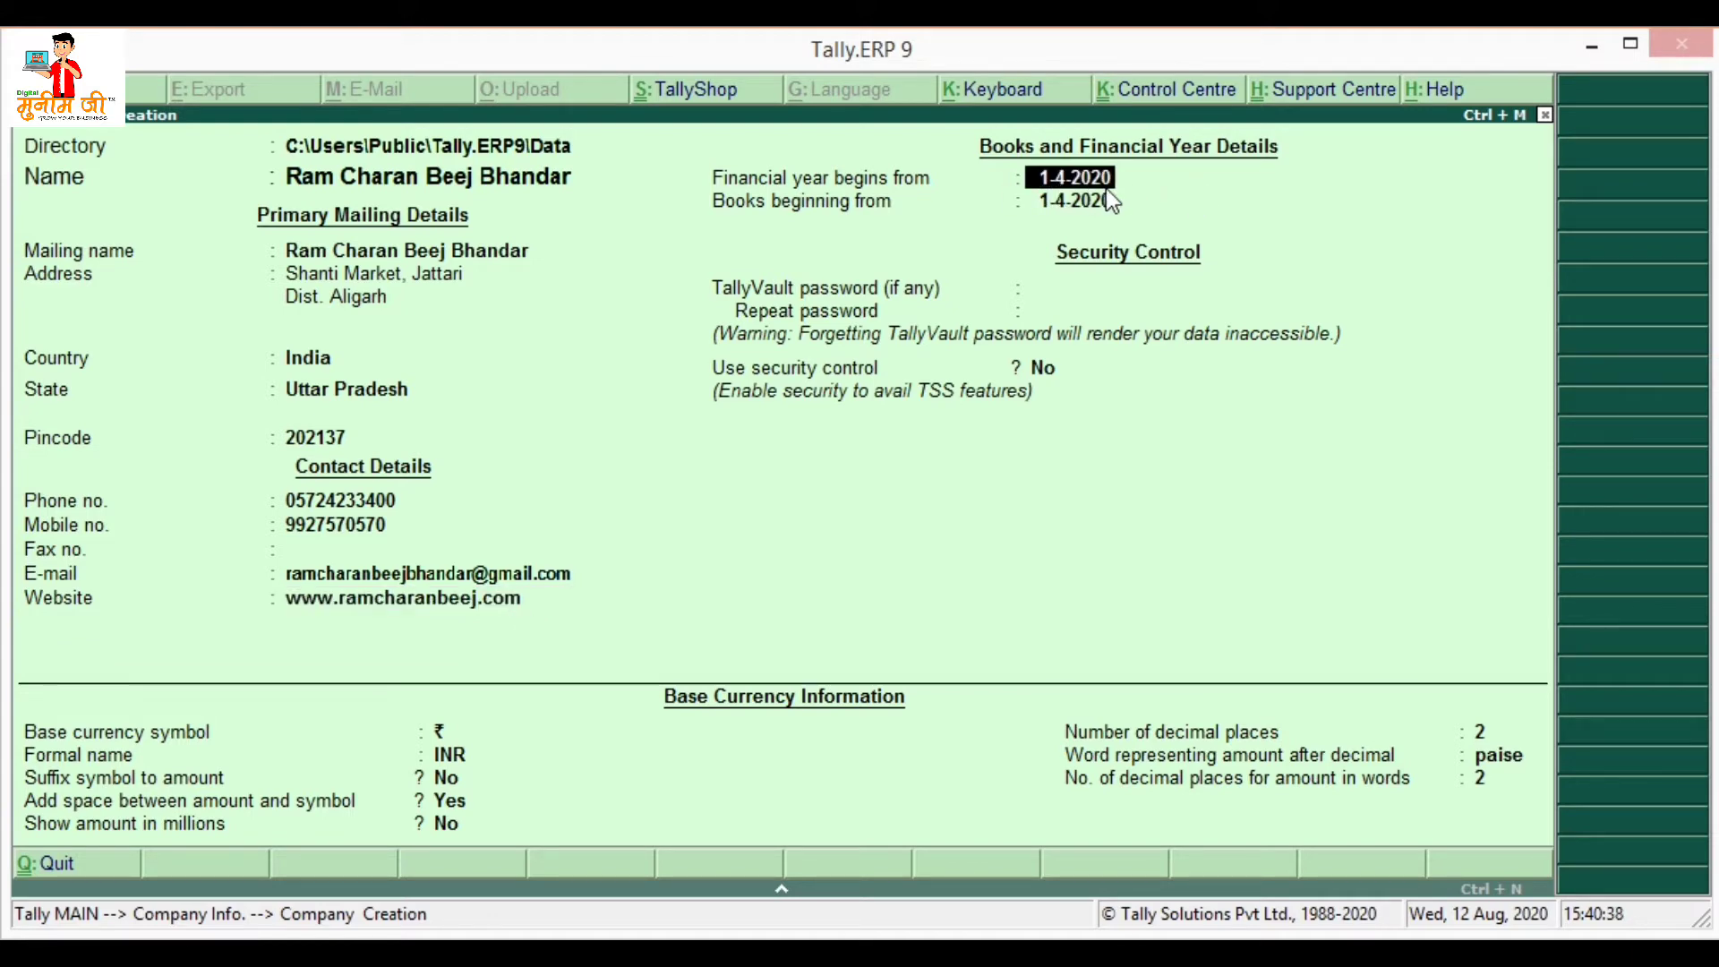
# - Keep financial year and books beginning at 1-4-2020, with no TallyVault password, security or currency changes
pyautogui.press('Return')
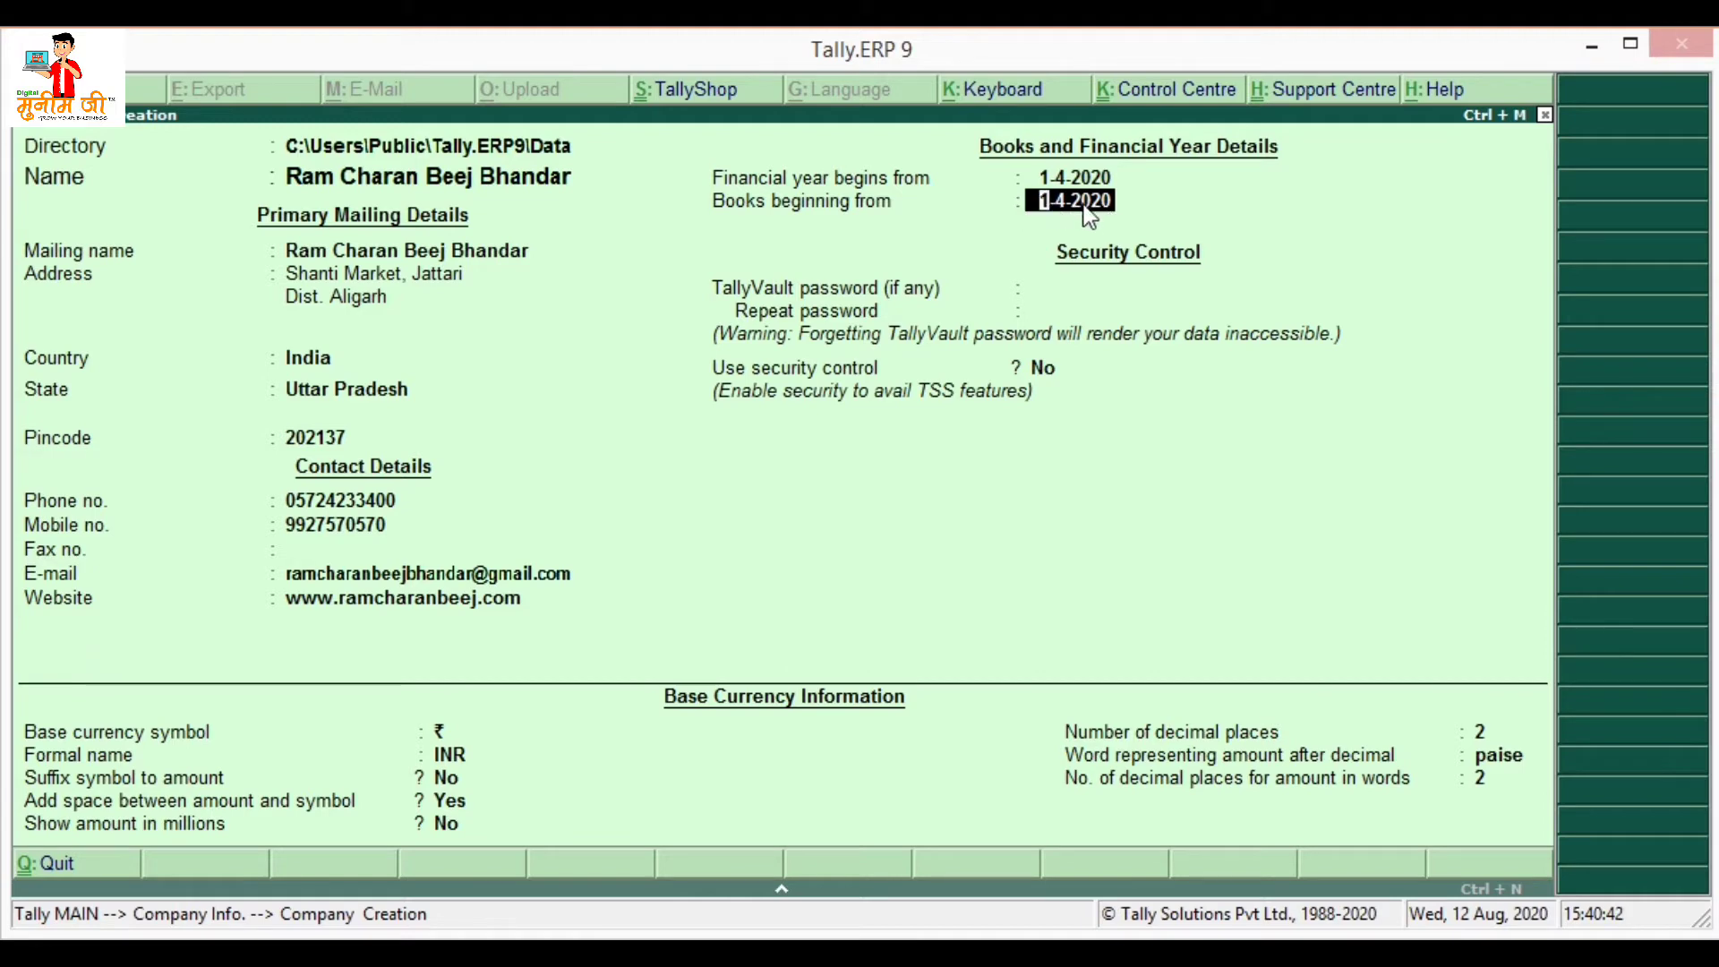
pyautogui.write('1-8-')
pyautogui.write('2020')
pyautogui.write('20')
pyautogui.write('20')
pyautogui.press('Return')
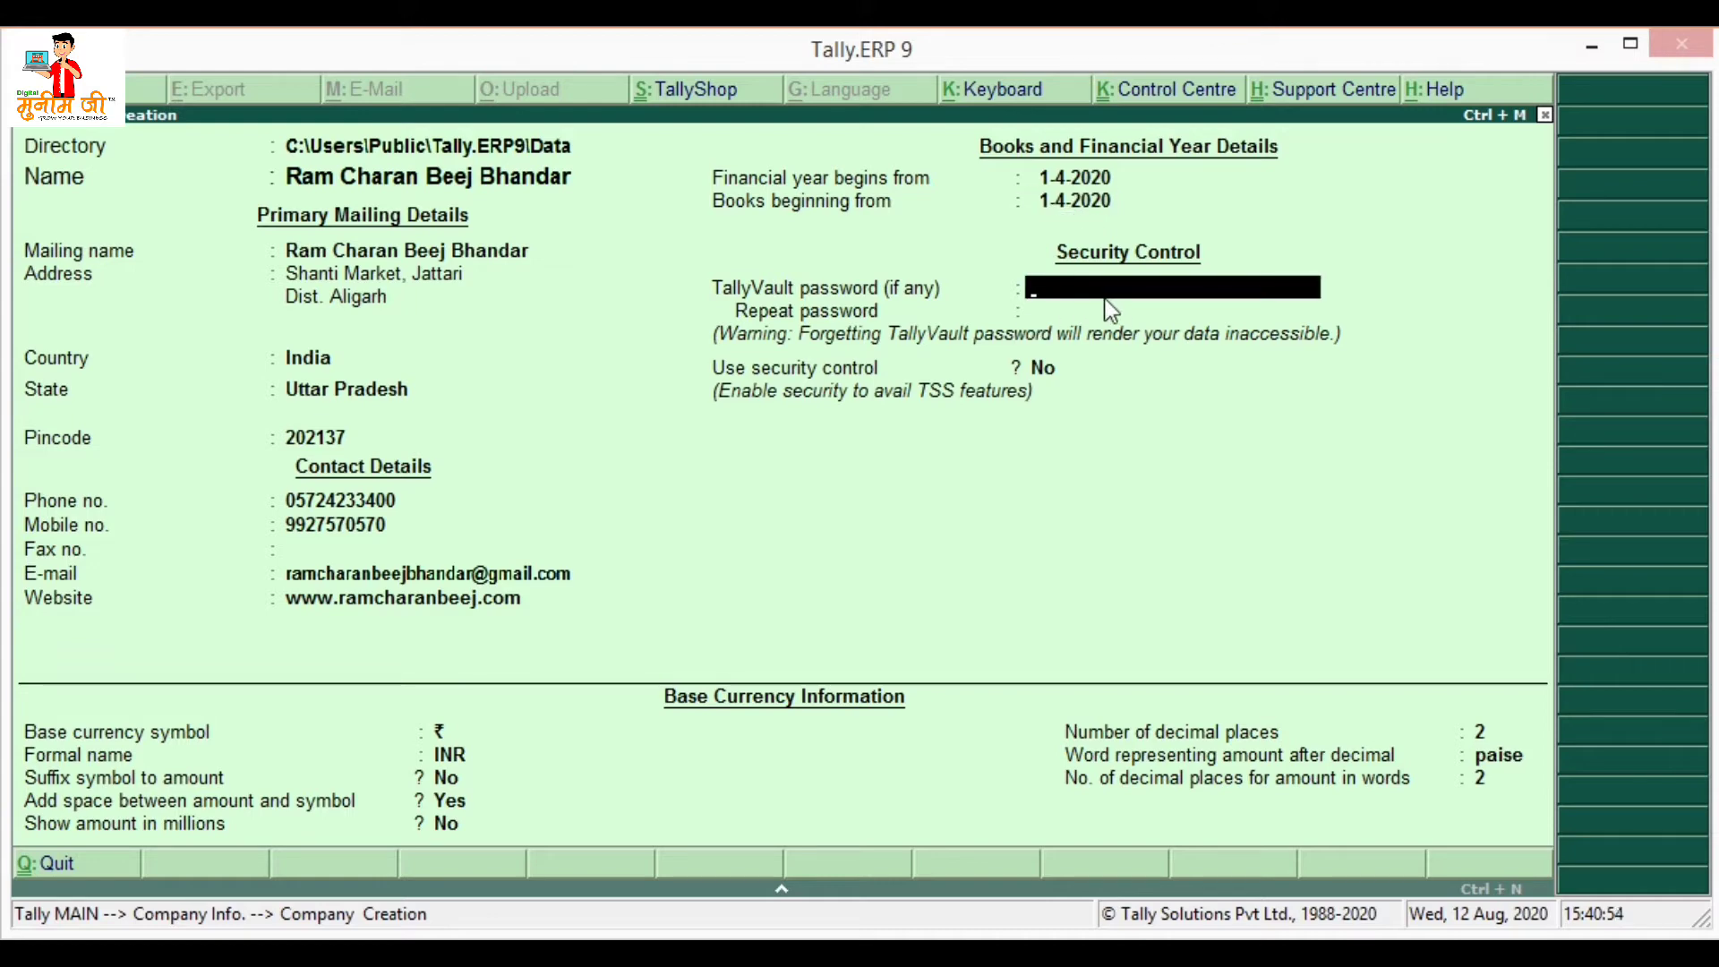
pyautogui.press('Return')
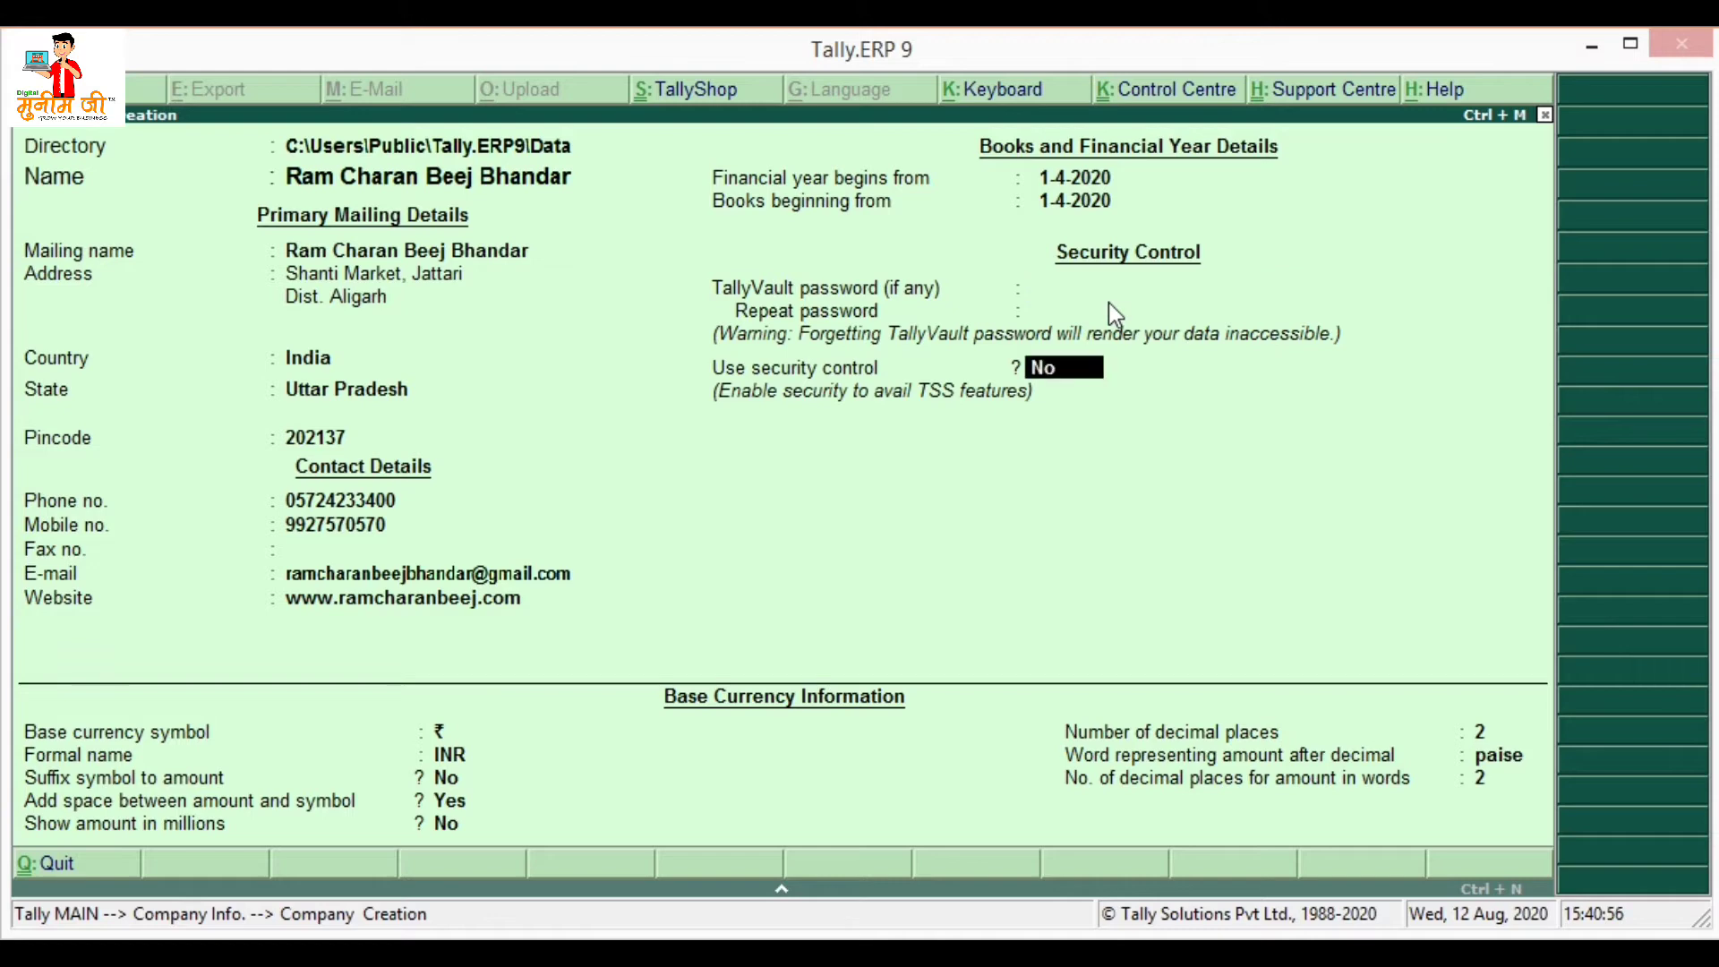
pyautogui.press('Return')
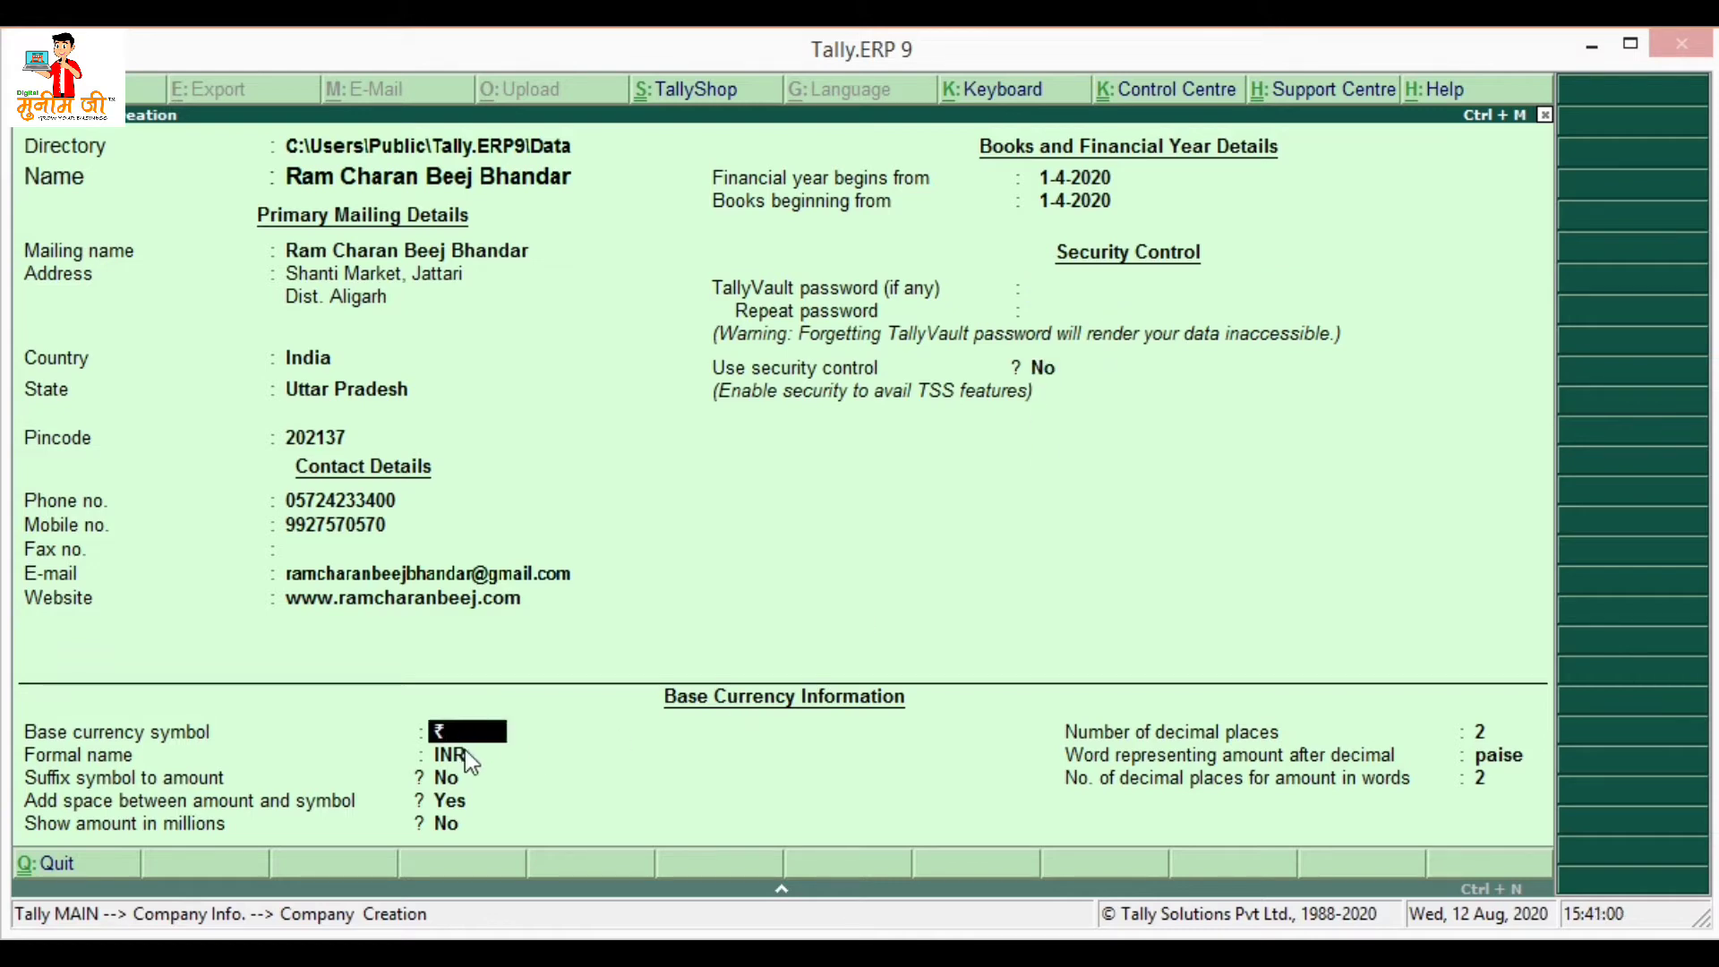
pyautogui.press('Return')
pyautogui.press('Return')
pyautogui.press('Return')
pyautogui.press('Return')
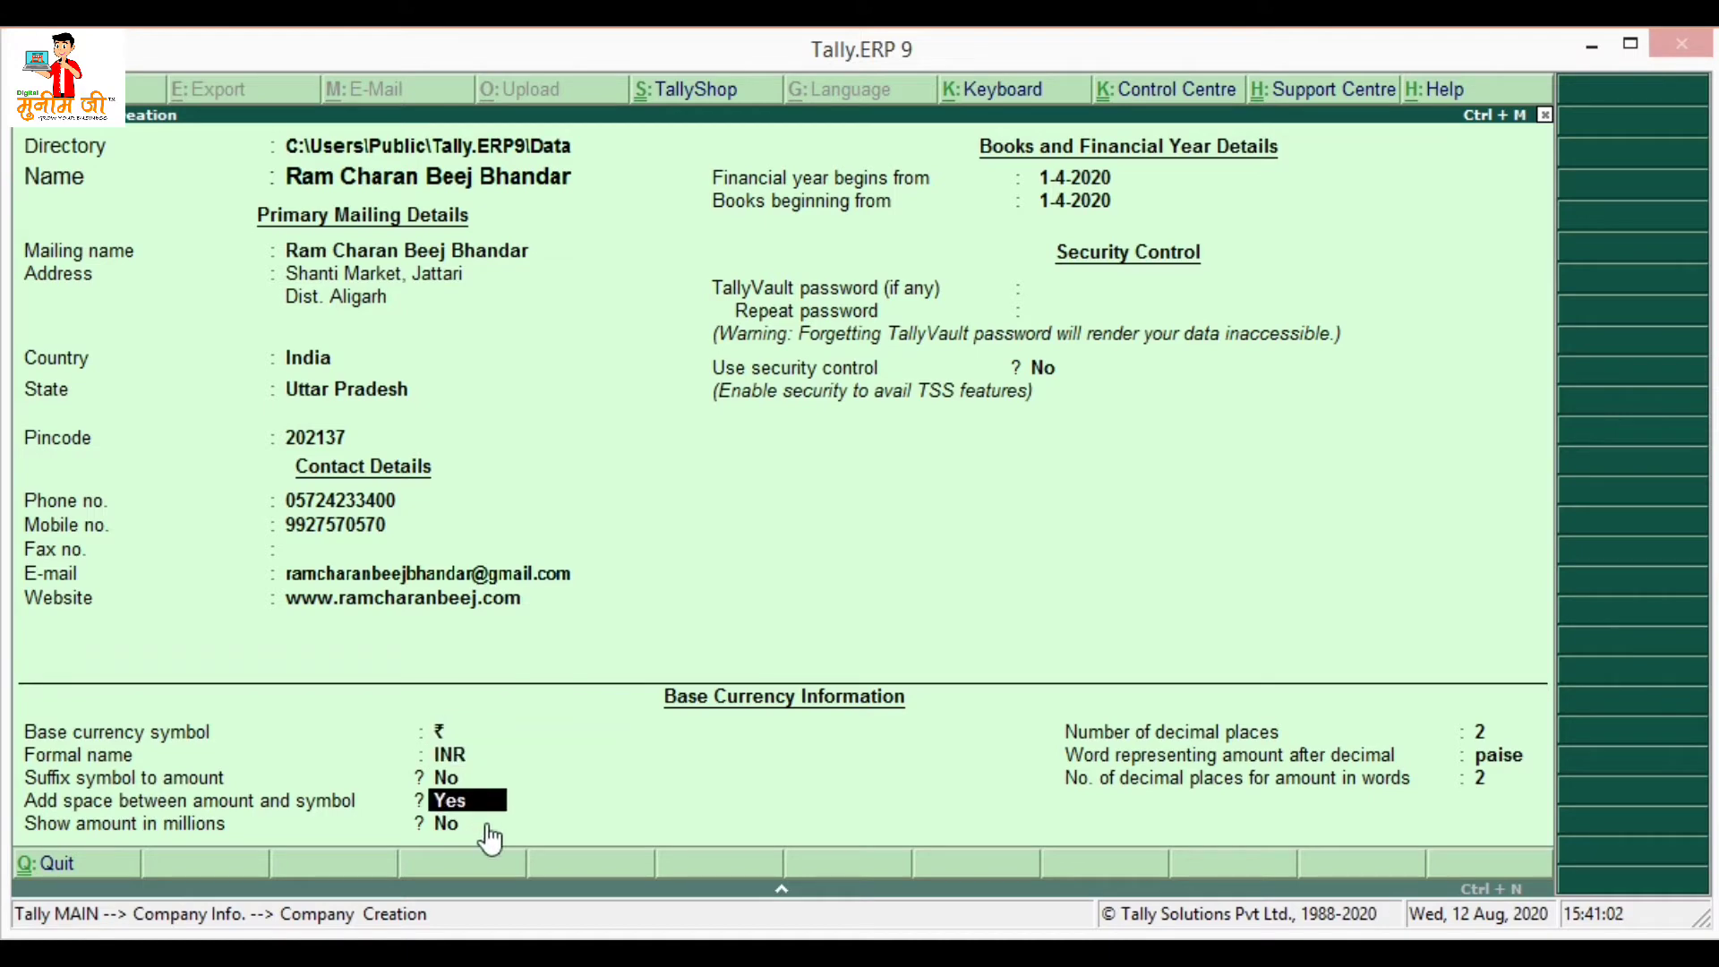
pyautogui.press('Return')
pyautogui.press('Return')
pyautogui.press('Return')
pyautogui.press('Return')
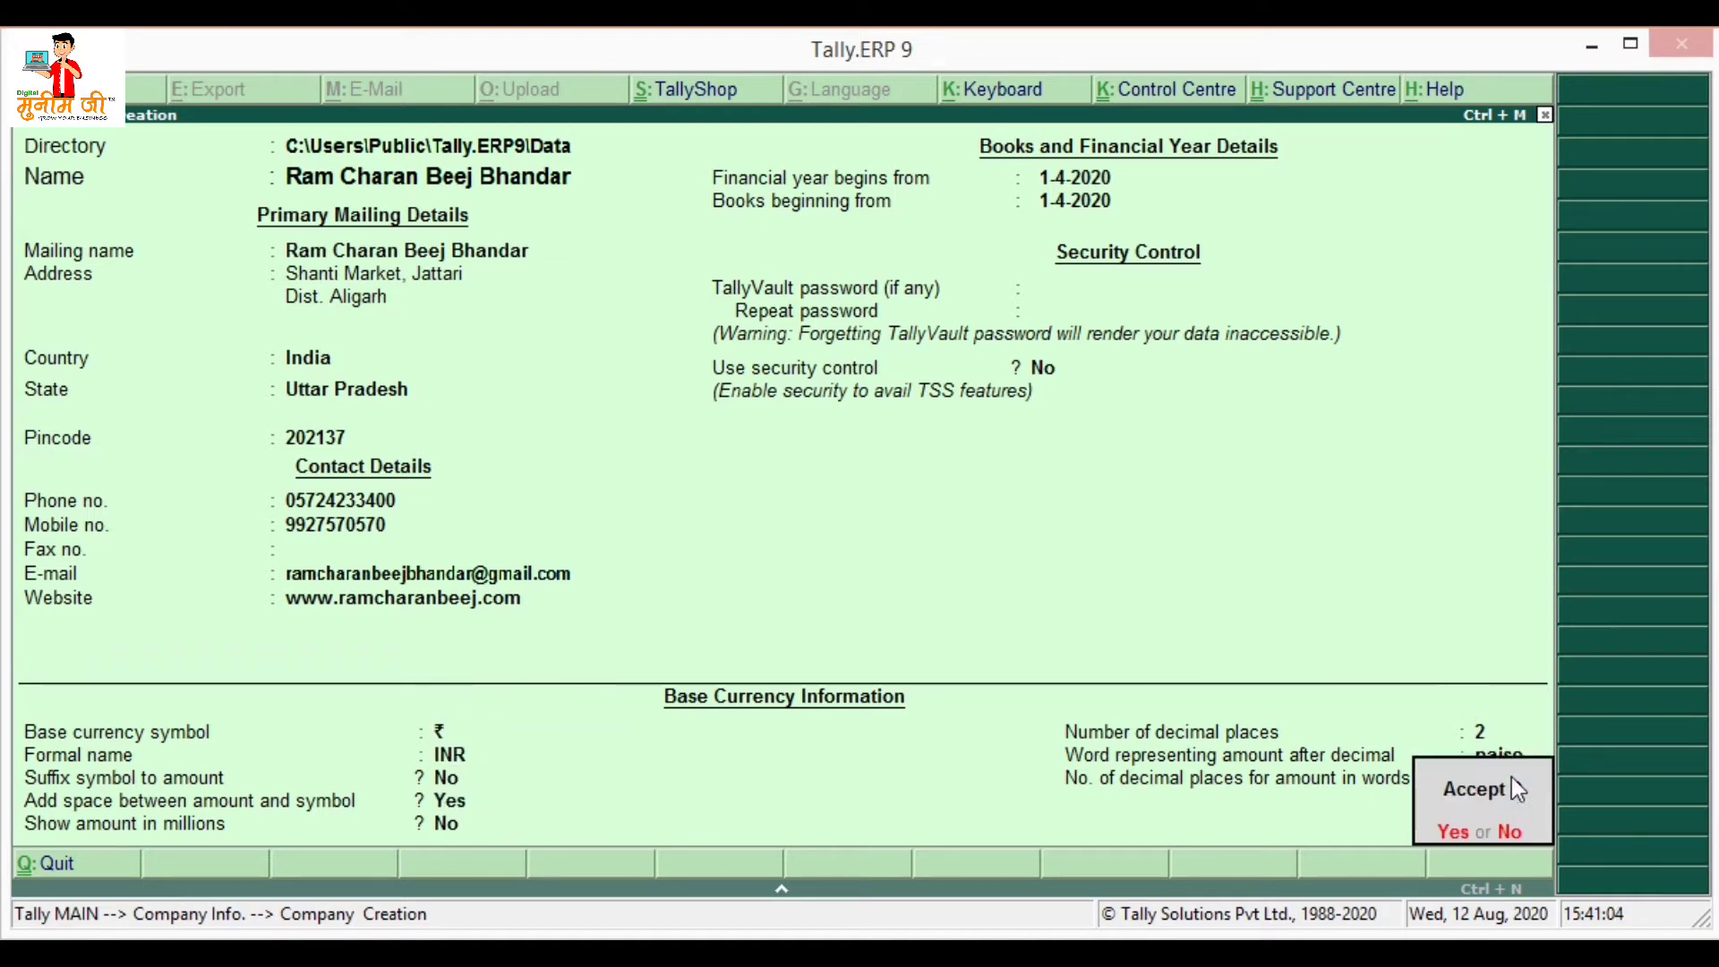
# - Accept the new company and go to Accounts Info > Ledgers > Multiple Ledgers Create
pyautogui.press('Return')
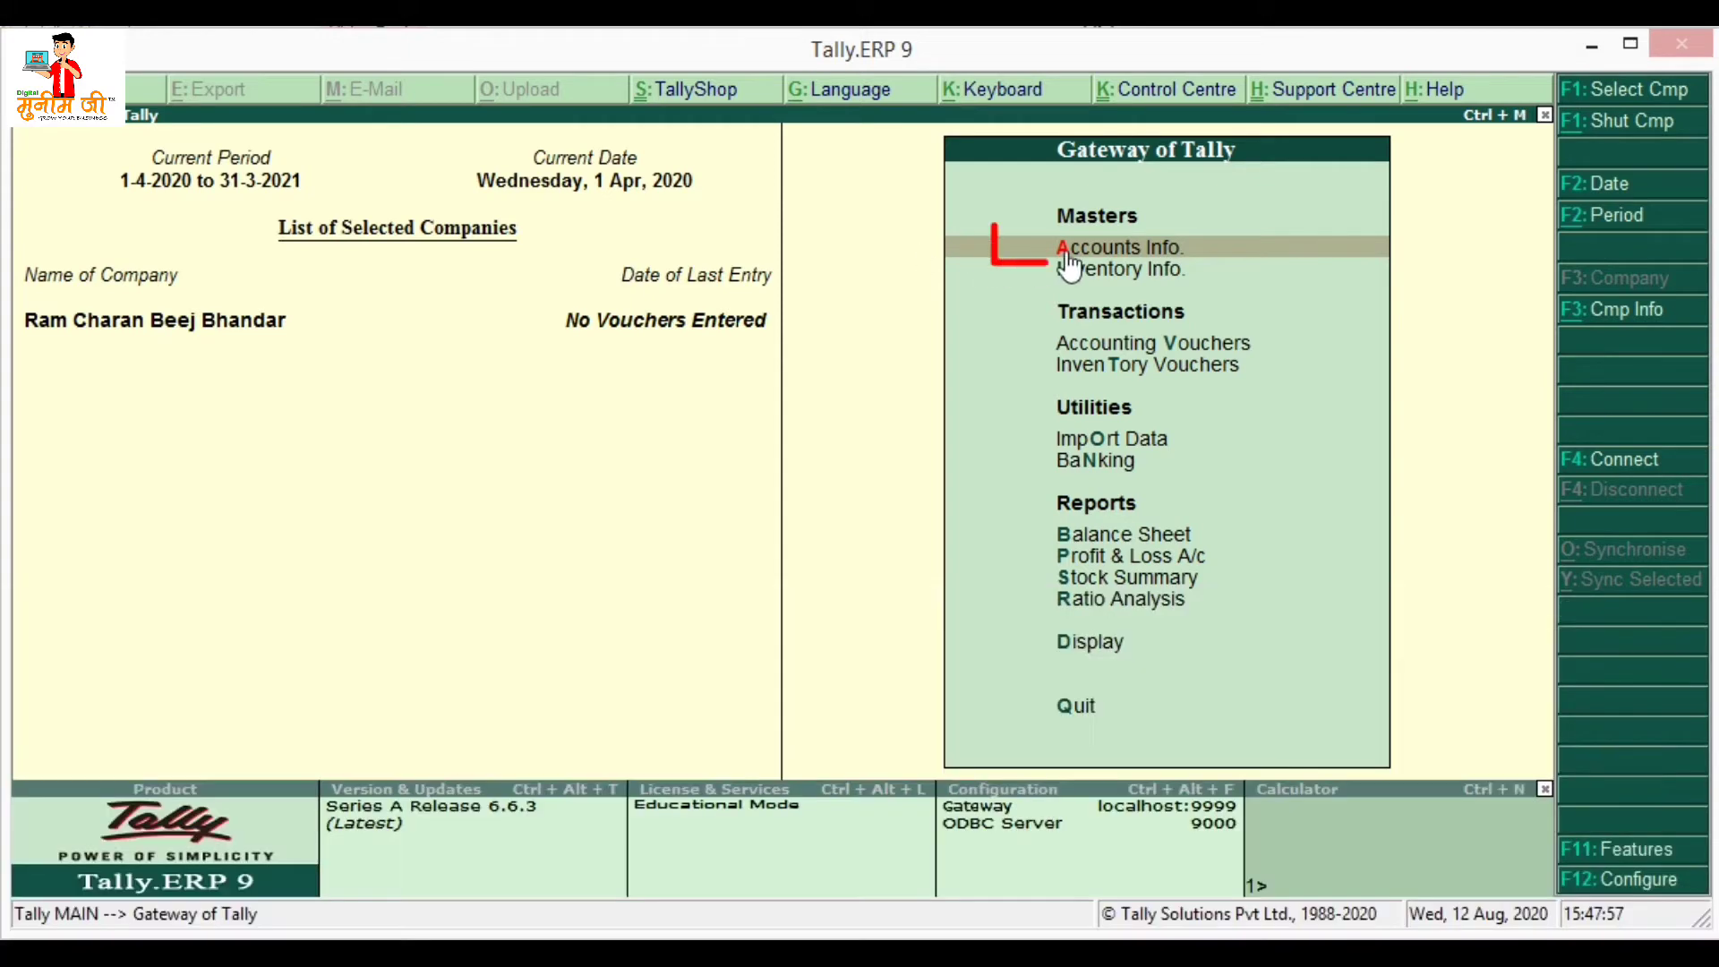
pyautogui.click(1135, 260)
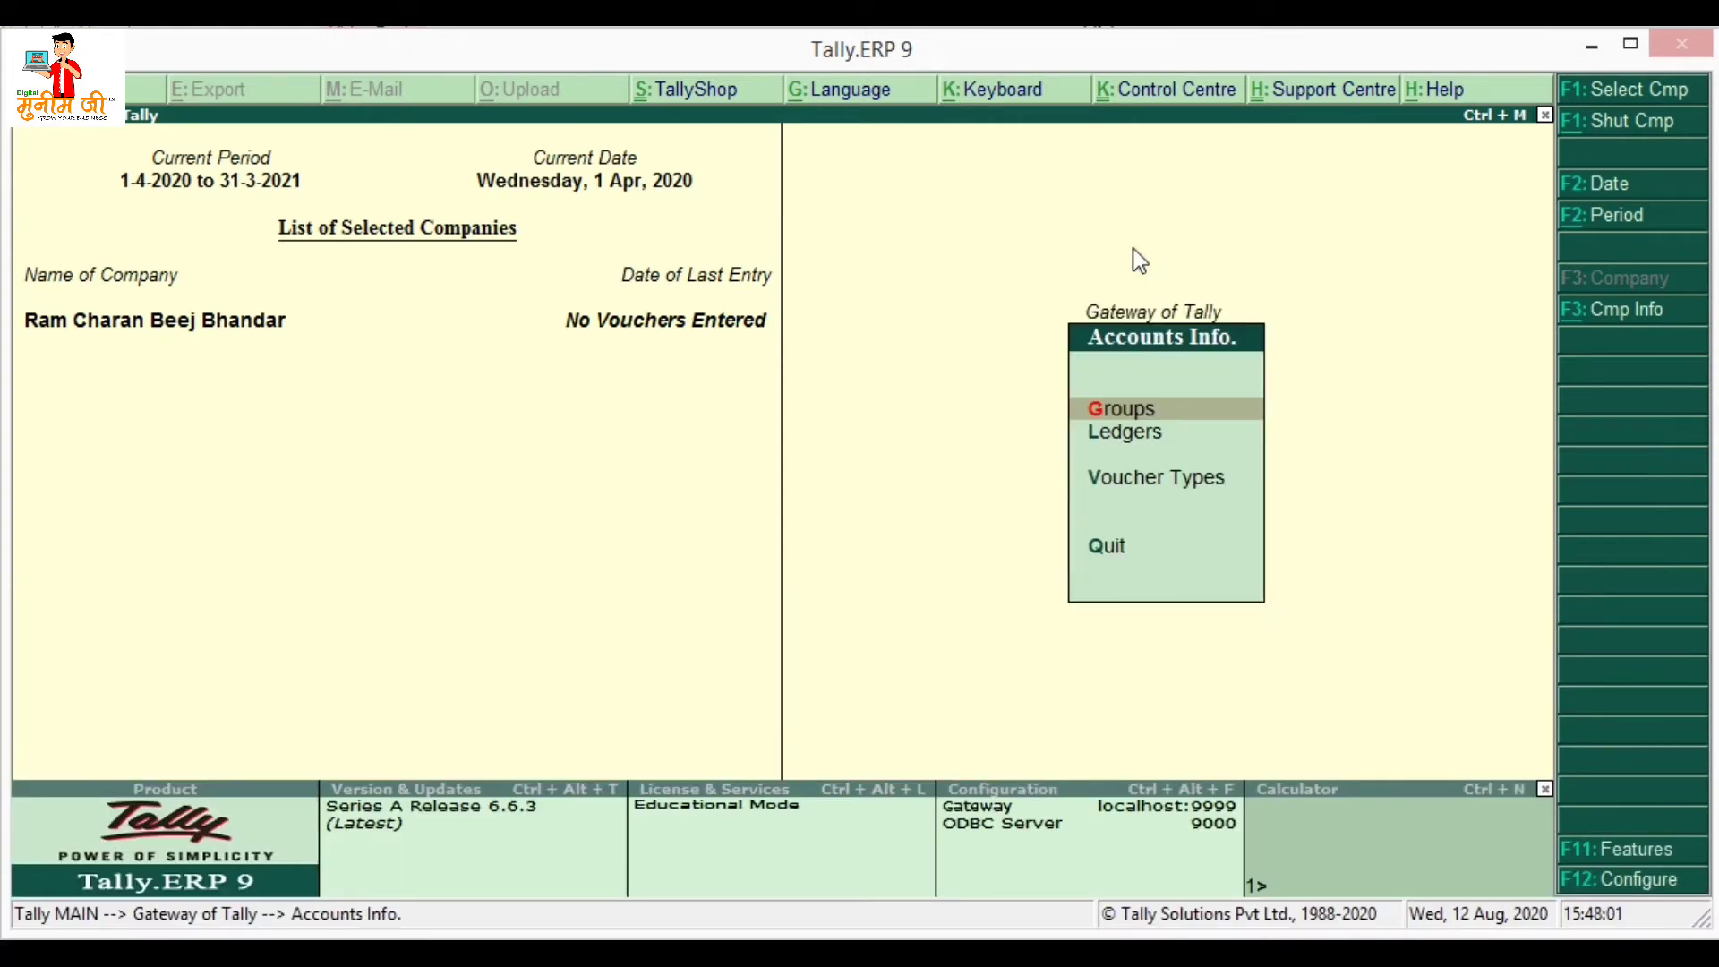
pyautogui.click(1173, 437)
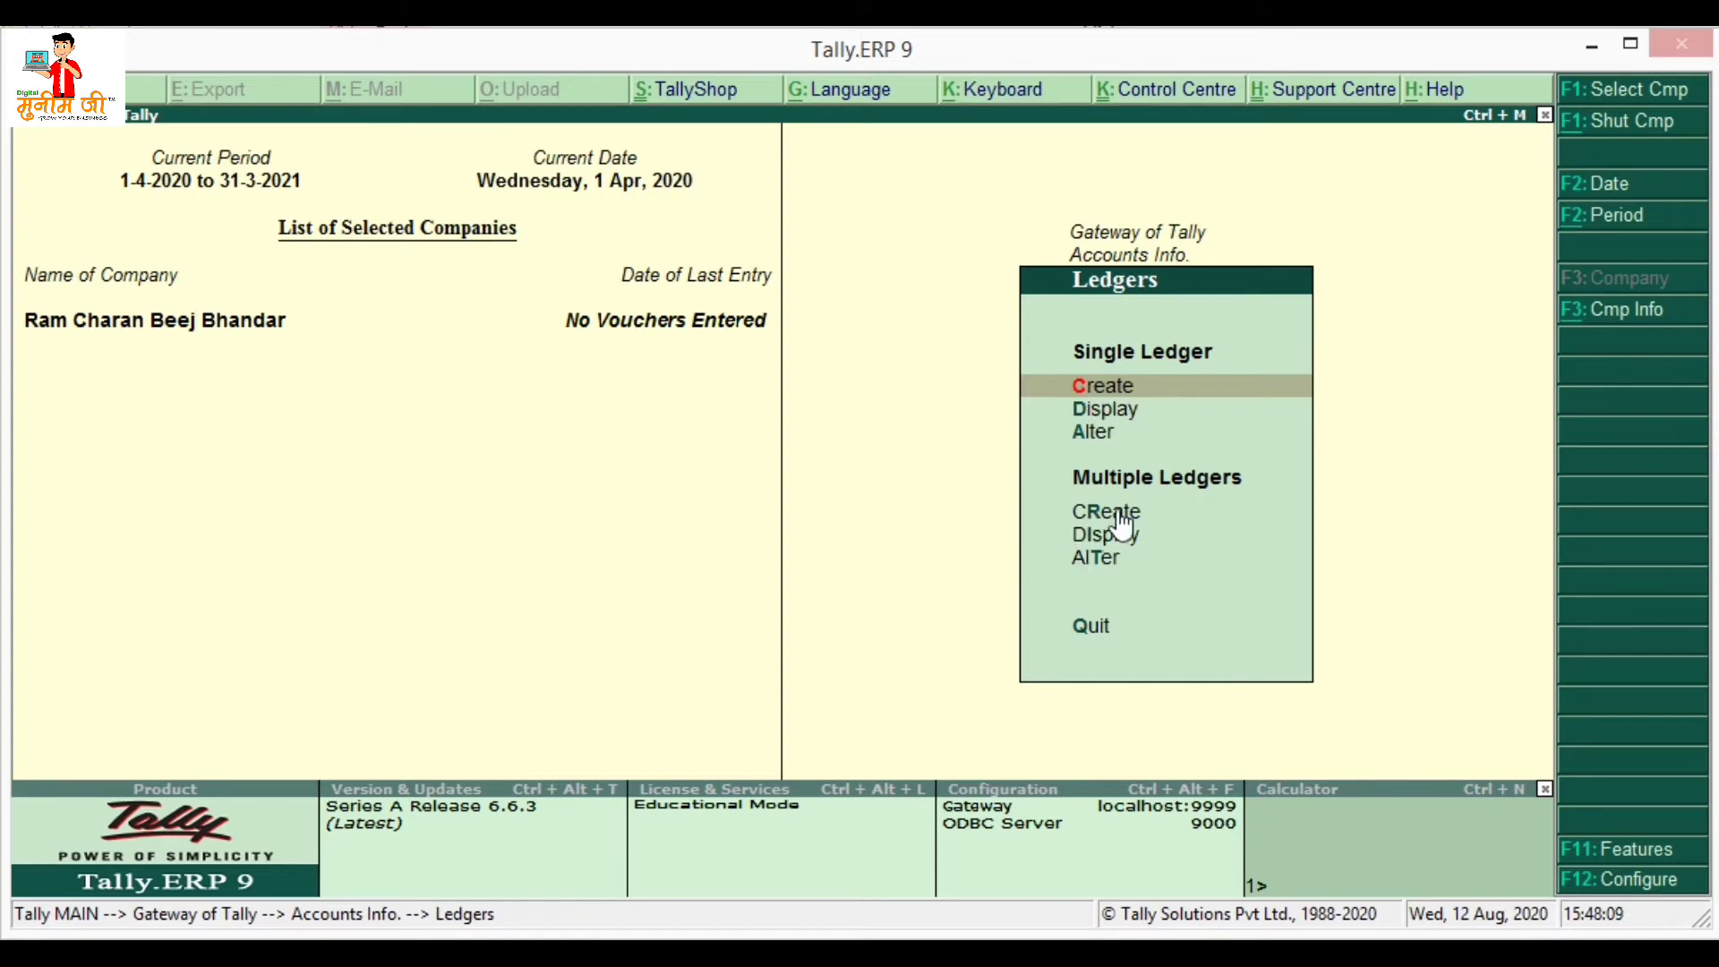
pyautogui.press('Down')
pyautogui.press('Down')
pyautogui.press('Down')
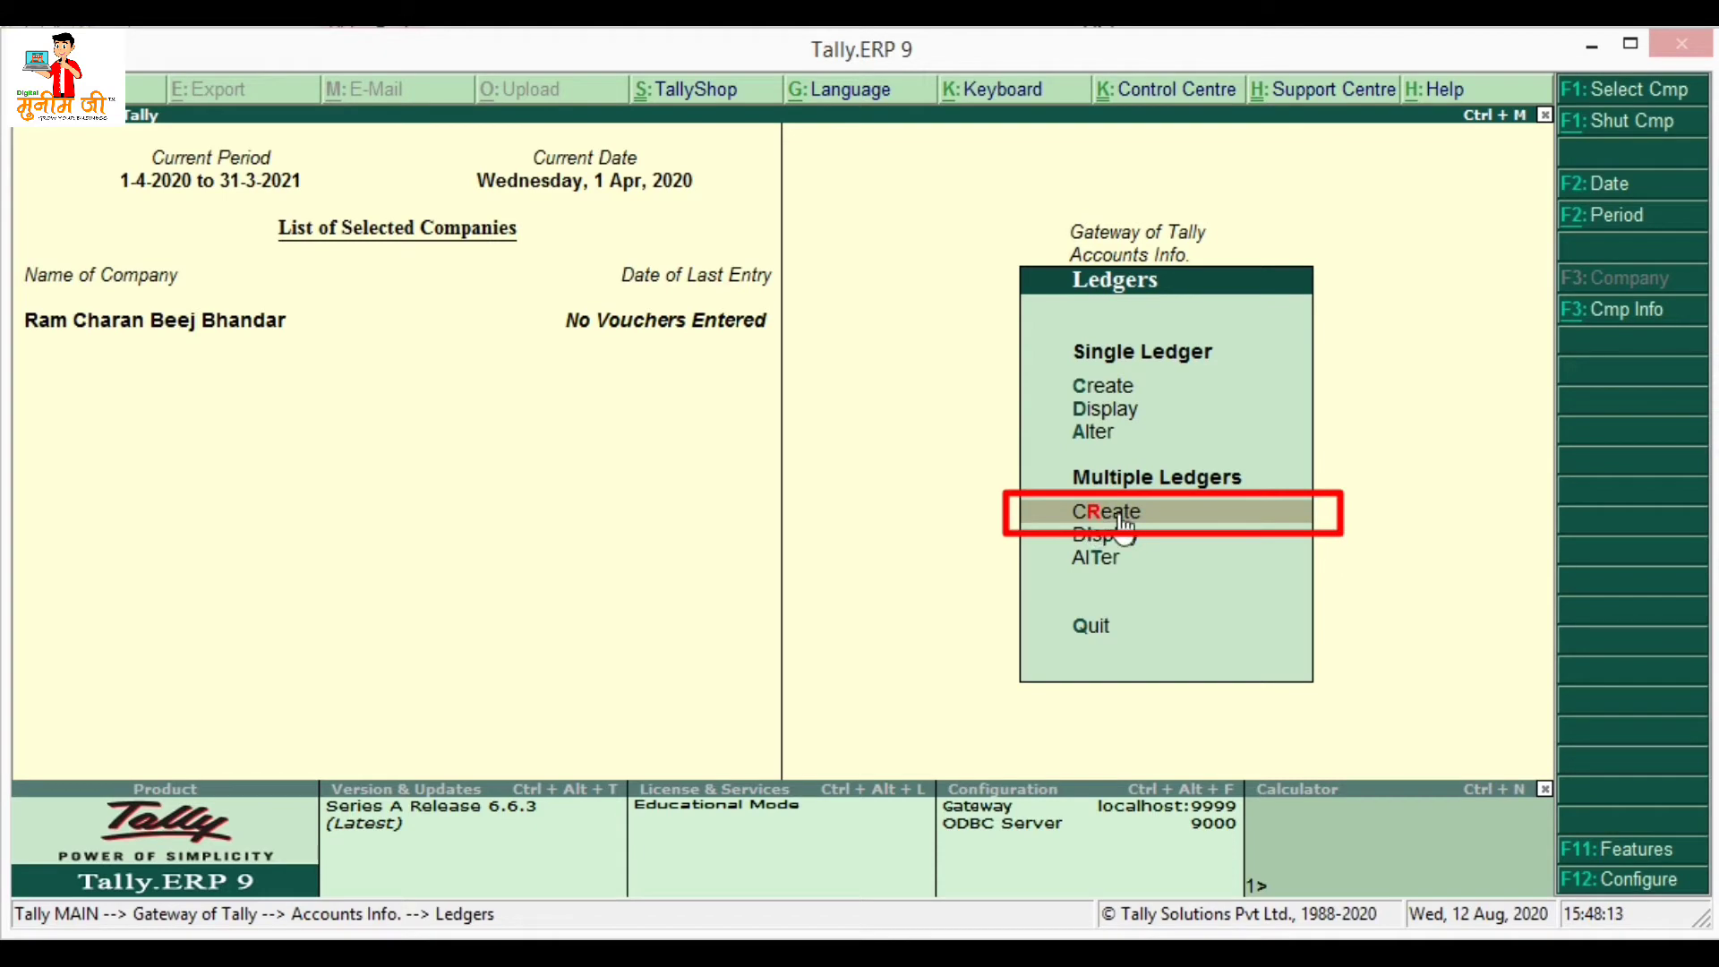
pyautogui.press('Return')
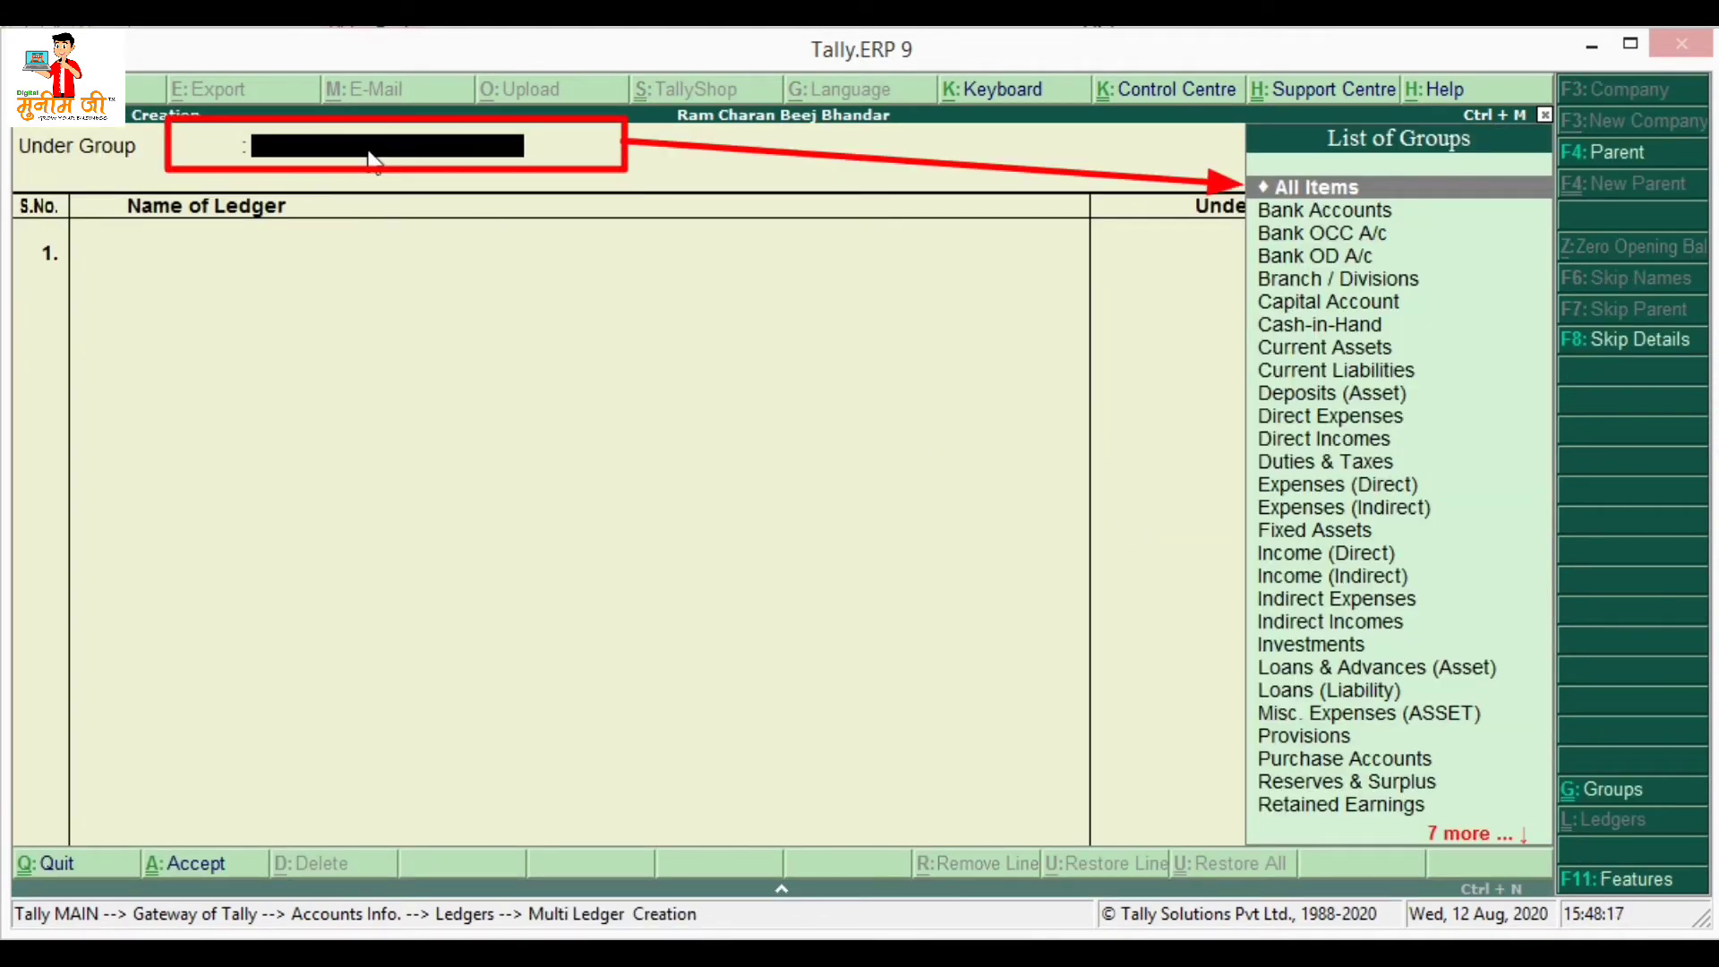
# - Add ledger Purchase A/c under Purchase Accounts with no opening balance
pyautogui.press('Return')
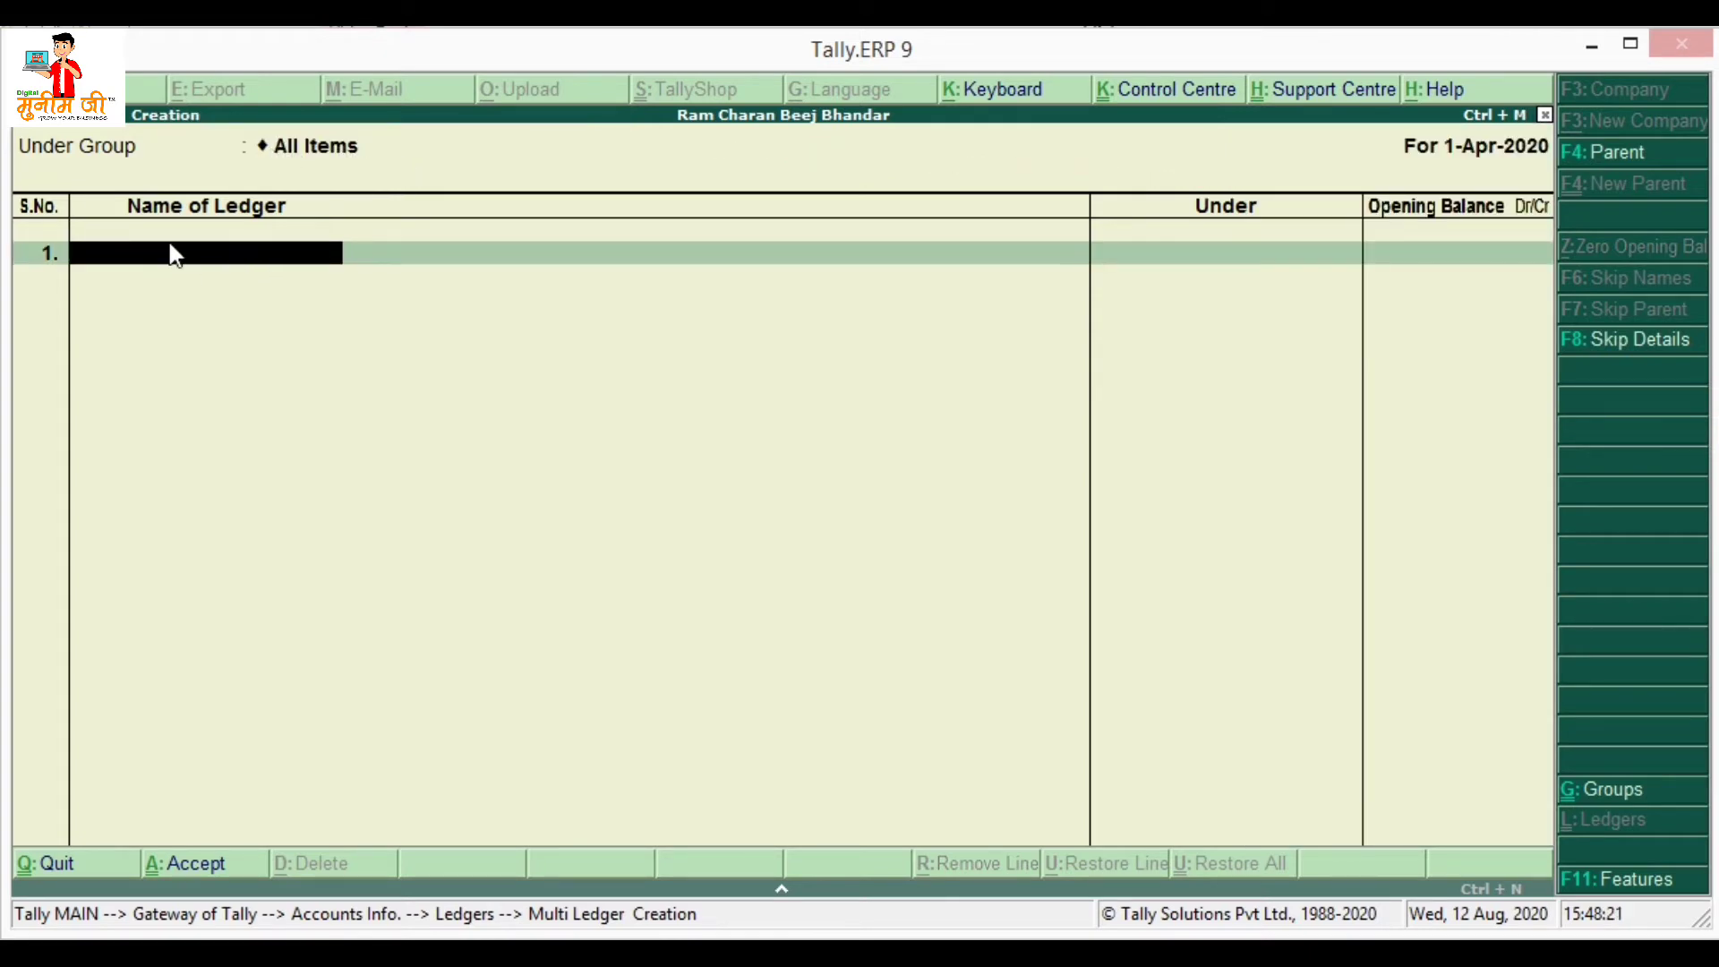
pyautogui.write('Purchase A/c')
pyautogui.press('Return')
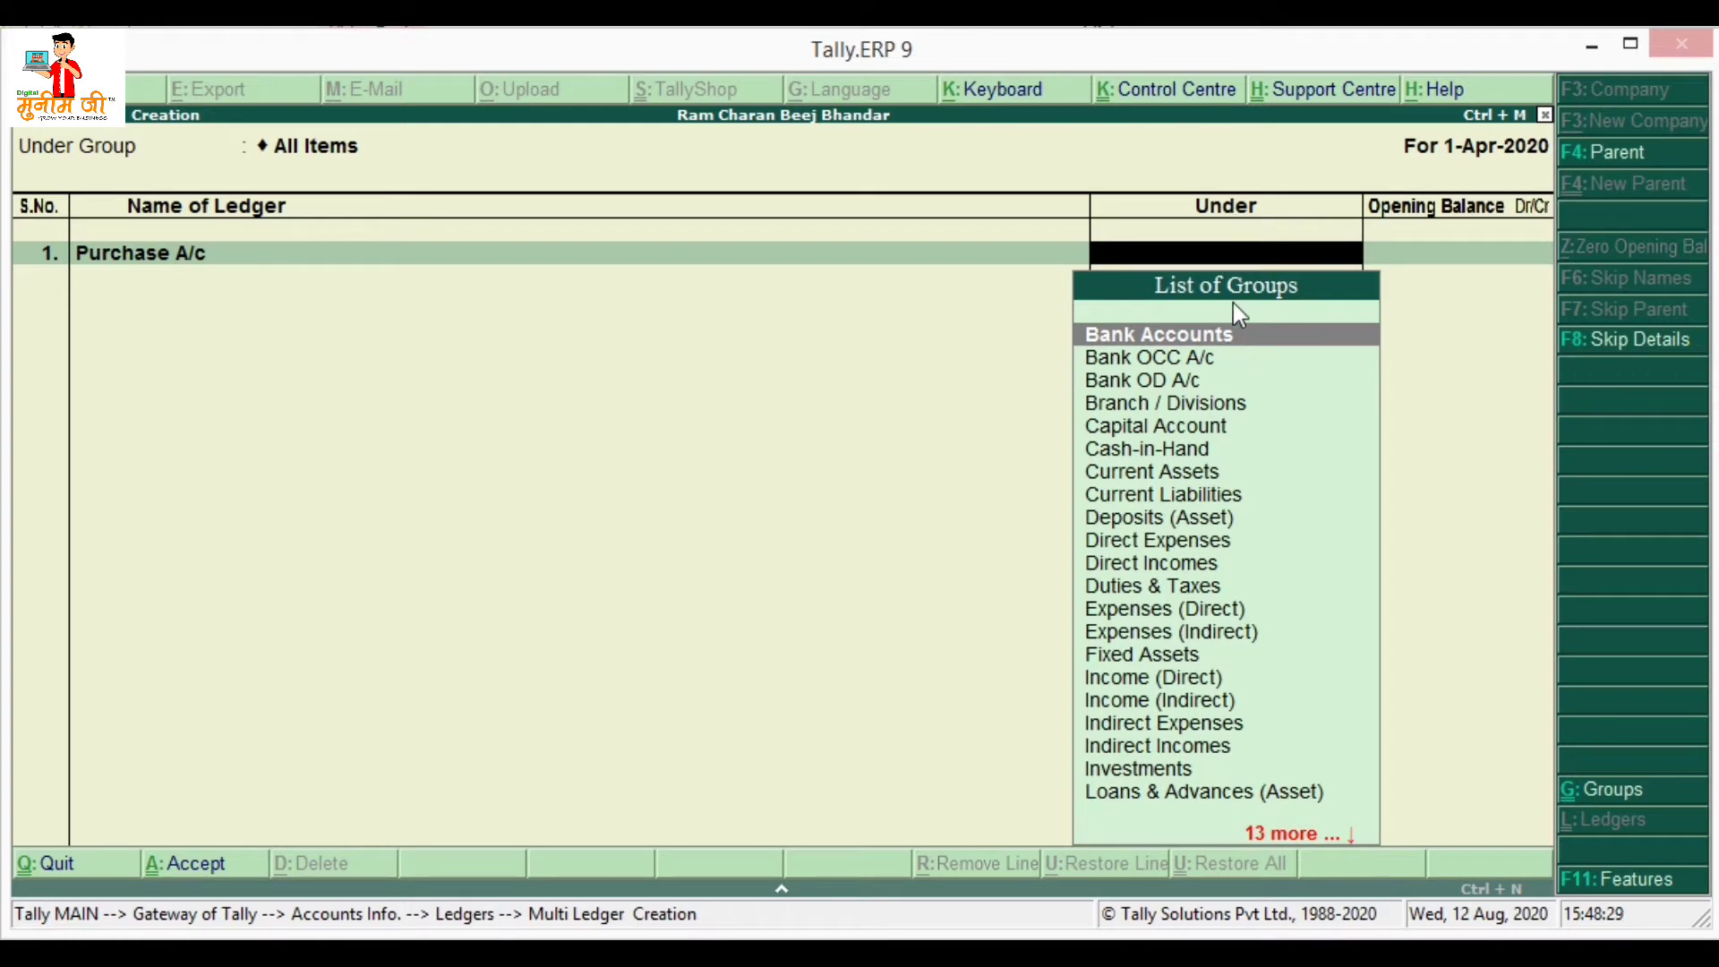
pyautogui.press('Down')
pyautogui.press('Down')
pyautogui.press('Down')
pyautogui.press('Down')
pyautogui.press('Down')
pyautogui.press('Down')
pyautogui.press('Down')
pyautogui.press('Down')
pyautogui.press('Down')
pyautogui.press('Down')
pyautogui.press('Down')
pyautogui.press('Down')
pyautogui.press('Down')
pyautogui.press('Down')
pyautogui.press('Down')
pyautogui.press('Down')
pyautogui.press('Down')
pyautogui.press('Down')
pyautogui.press('Down')
pyautogui.press('Down')
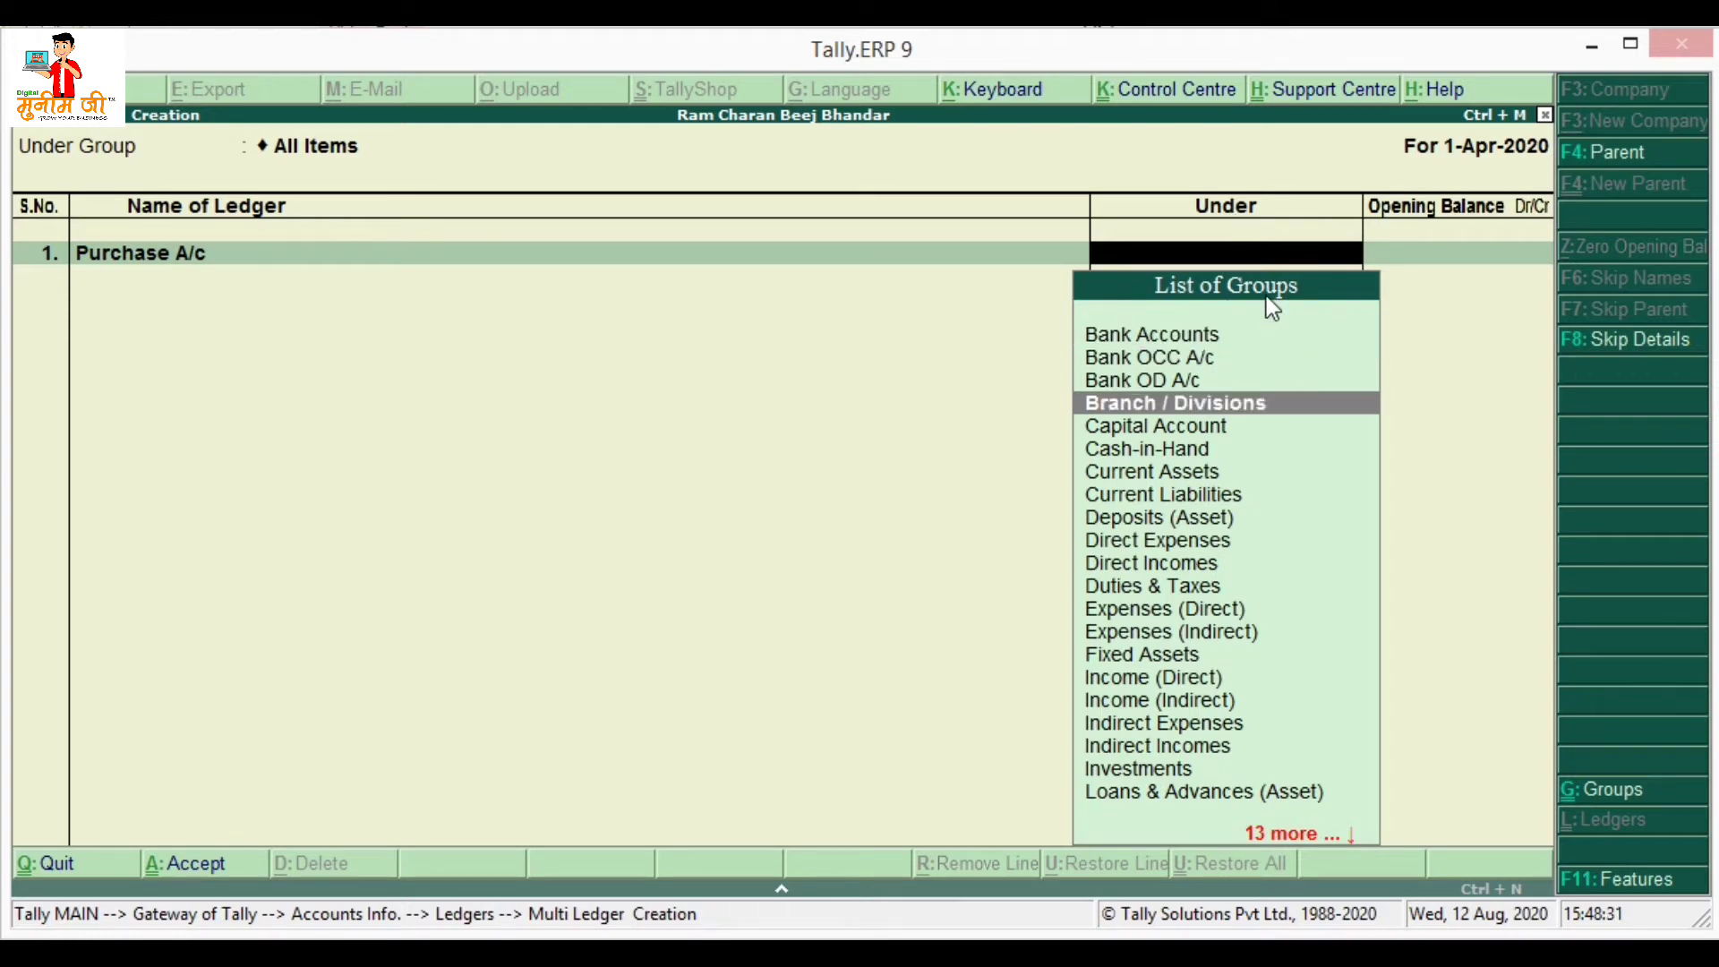
pyautogui.press('Down')
pyautogui.press('Down')
pyautogui.press('Up')
pyautogui.press('Up')
pyautogui.press('Up')
pyautogui.press('Up')
pyautogui.press('Up')
pyautogui.press('Up')
pyautogui.press('Up')
pyautogui.press('Up')
pyautogui.press('Up')
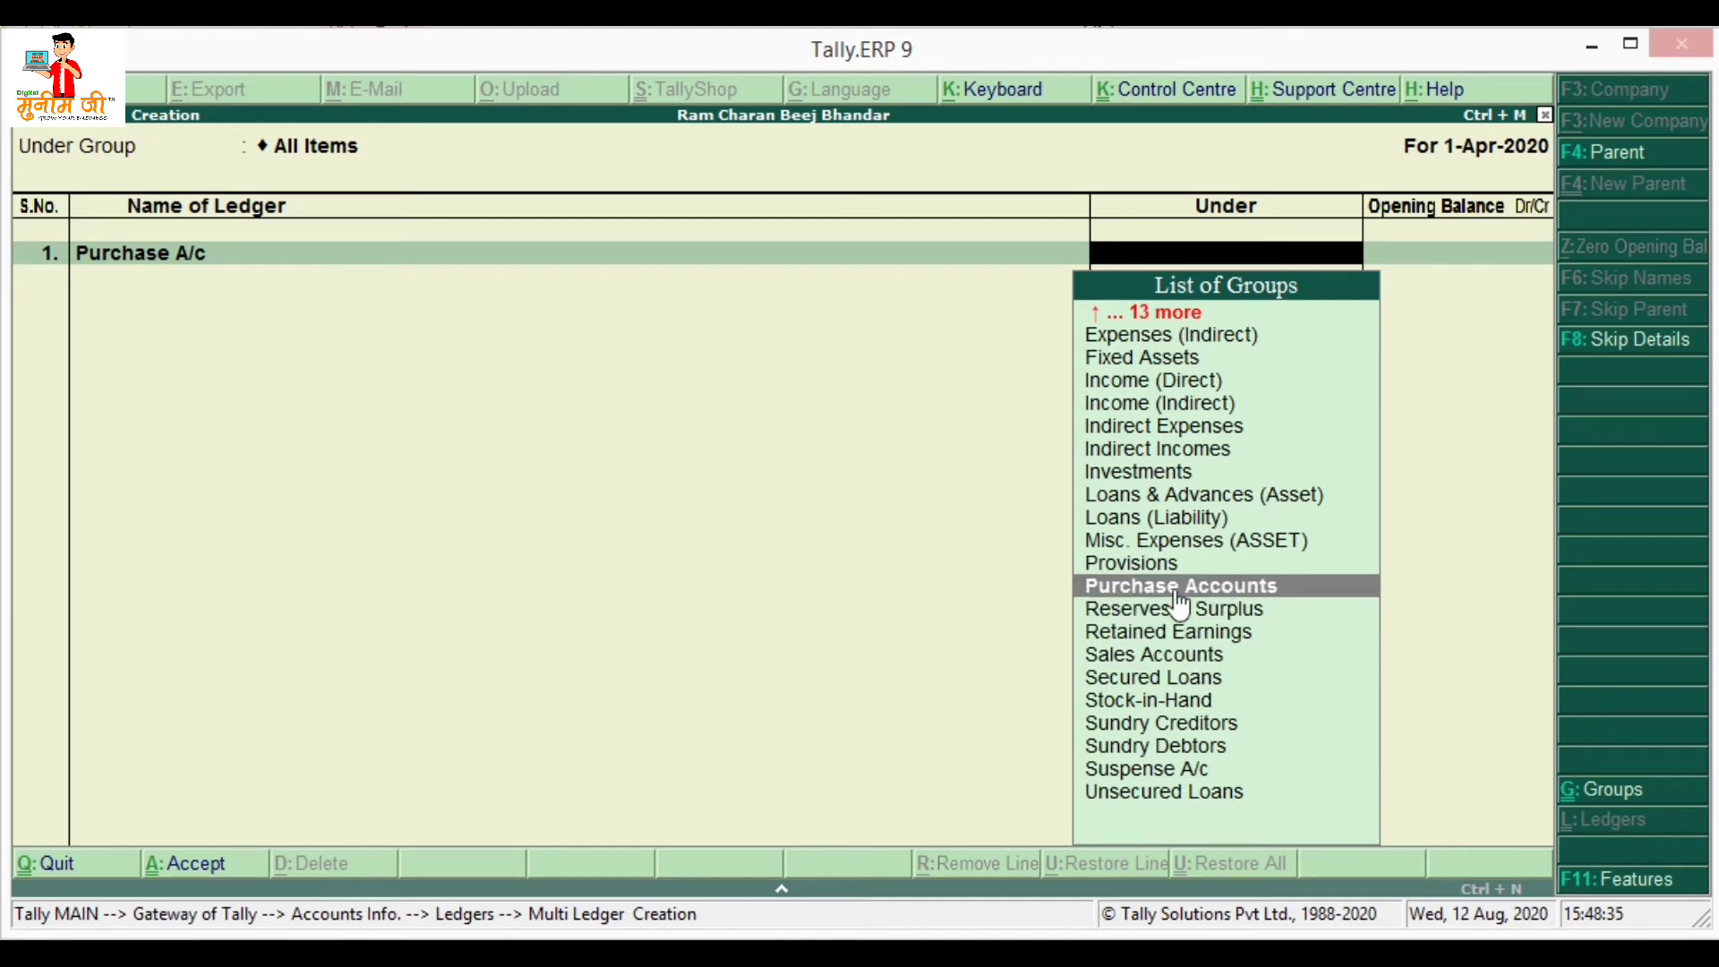
pyautogui.press('Return')
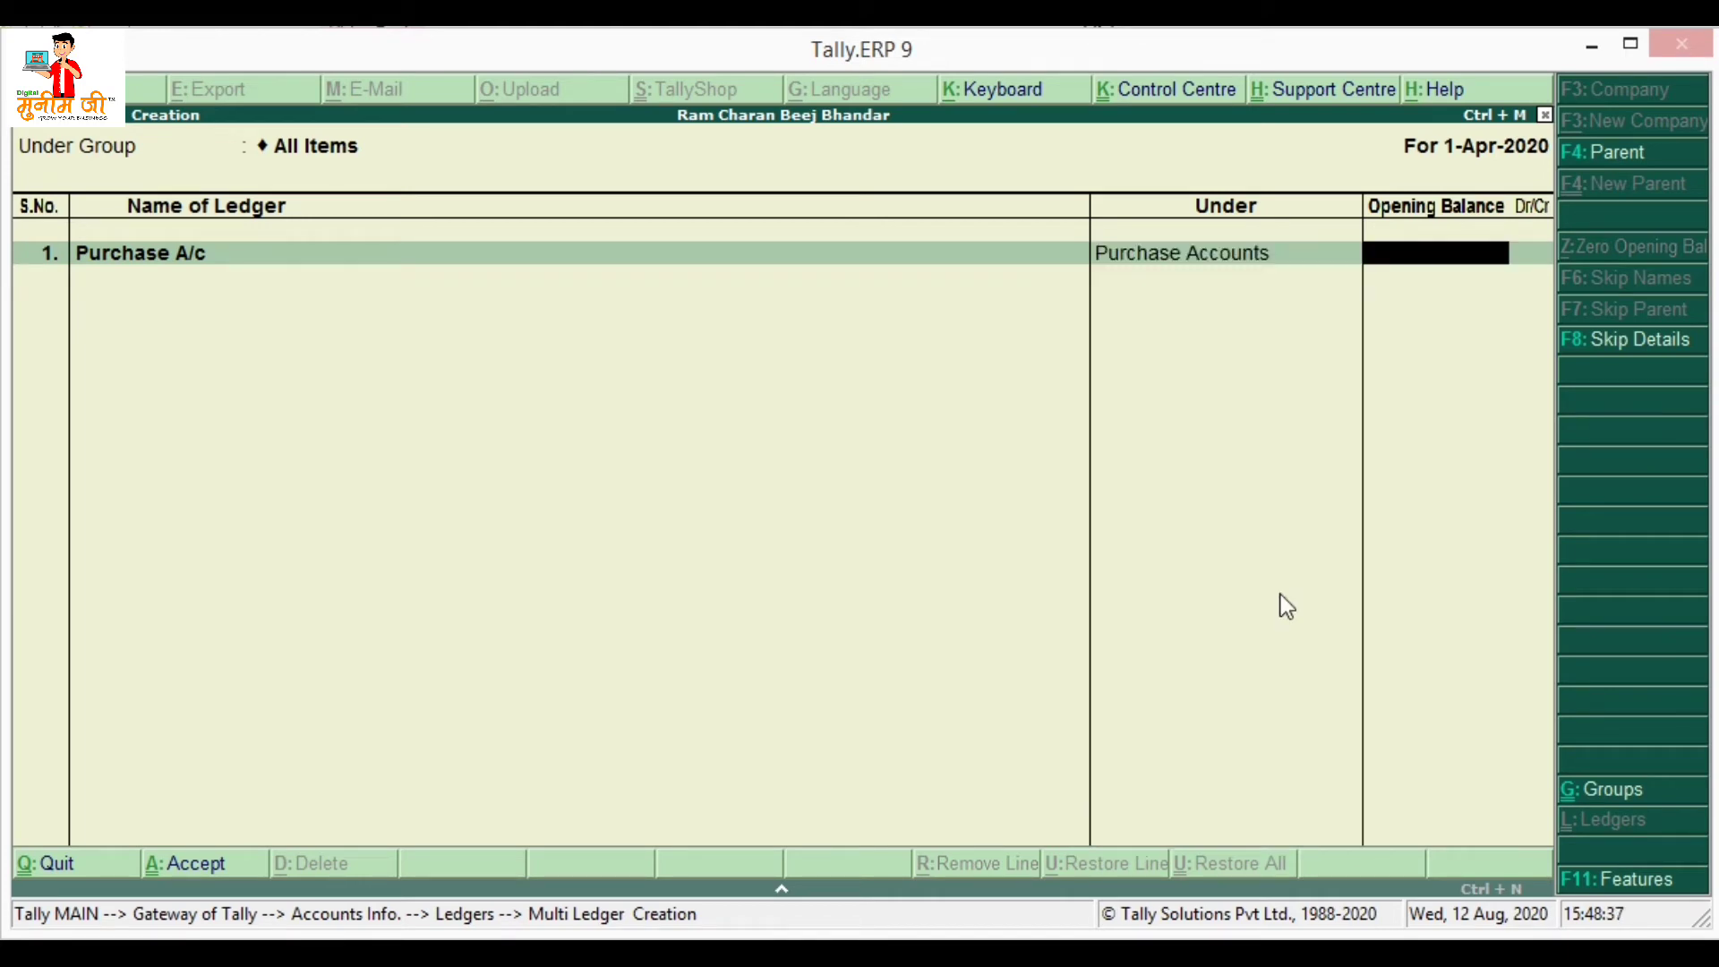
pyautogui.press('Return')
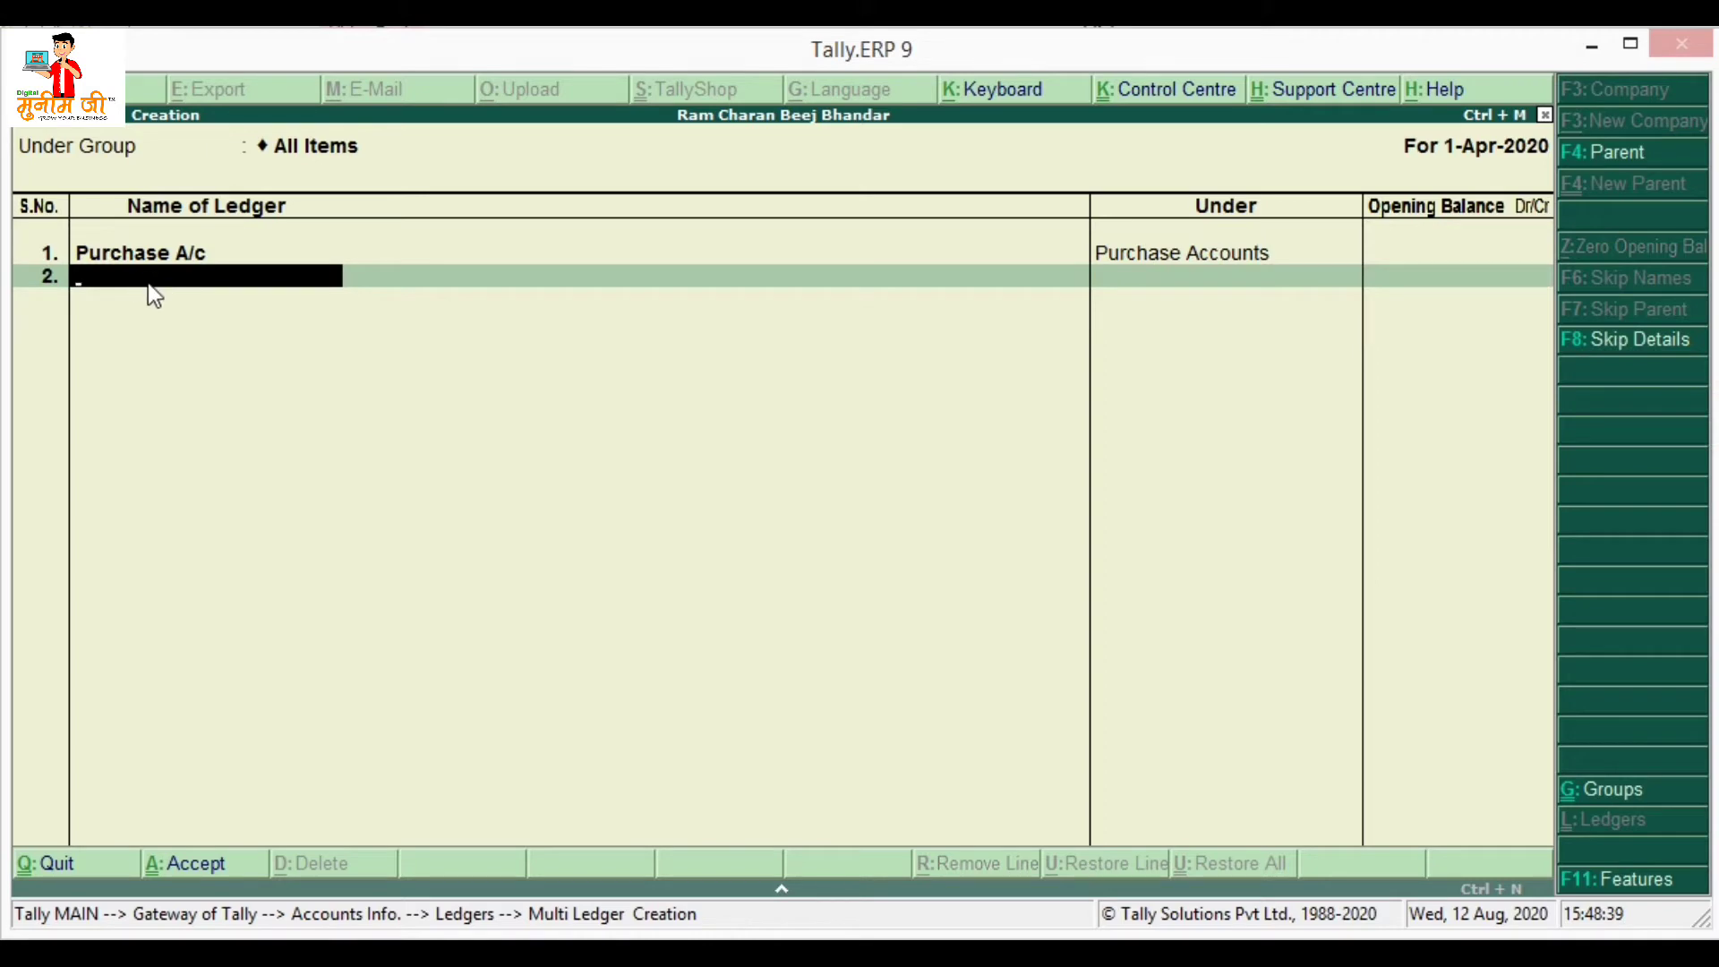
# - Add ledger Sales A/c under Sales Accounts and save both ledgers
pyautogui.write('Sales A/c')
pyautogui.press('Return')
pyautogui.press('Down')
pyautogui.press('Down')
pyautogui.press('Down')
pyautogui.press('Down')
pyautogui.press('Down')
pyautogui.press('Down')
pyautogui.press('Down')
pyautogui.press('Down')
pyautogui.press('Down')
pyautogui.press('Down')
pyautogui.press('Down')
pyautogui.press('Down')
pyautogui.press('Down')
pyautogui.press('Down')
pyautogui.press('Down')
pyautogui.press('Down')
pyautogui.press('Down')
pyautogui.press('Down')
pyautogui.press('Down')
pyautogui.press('Down')
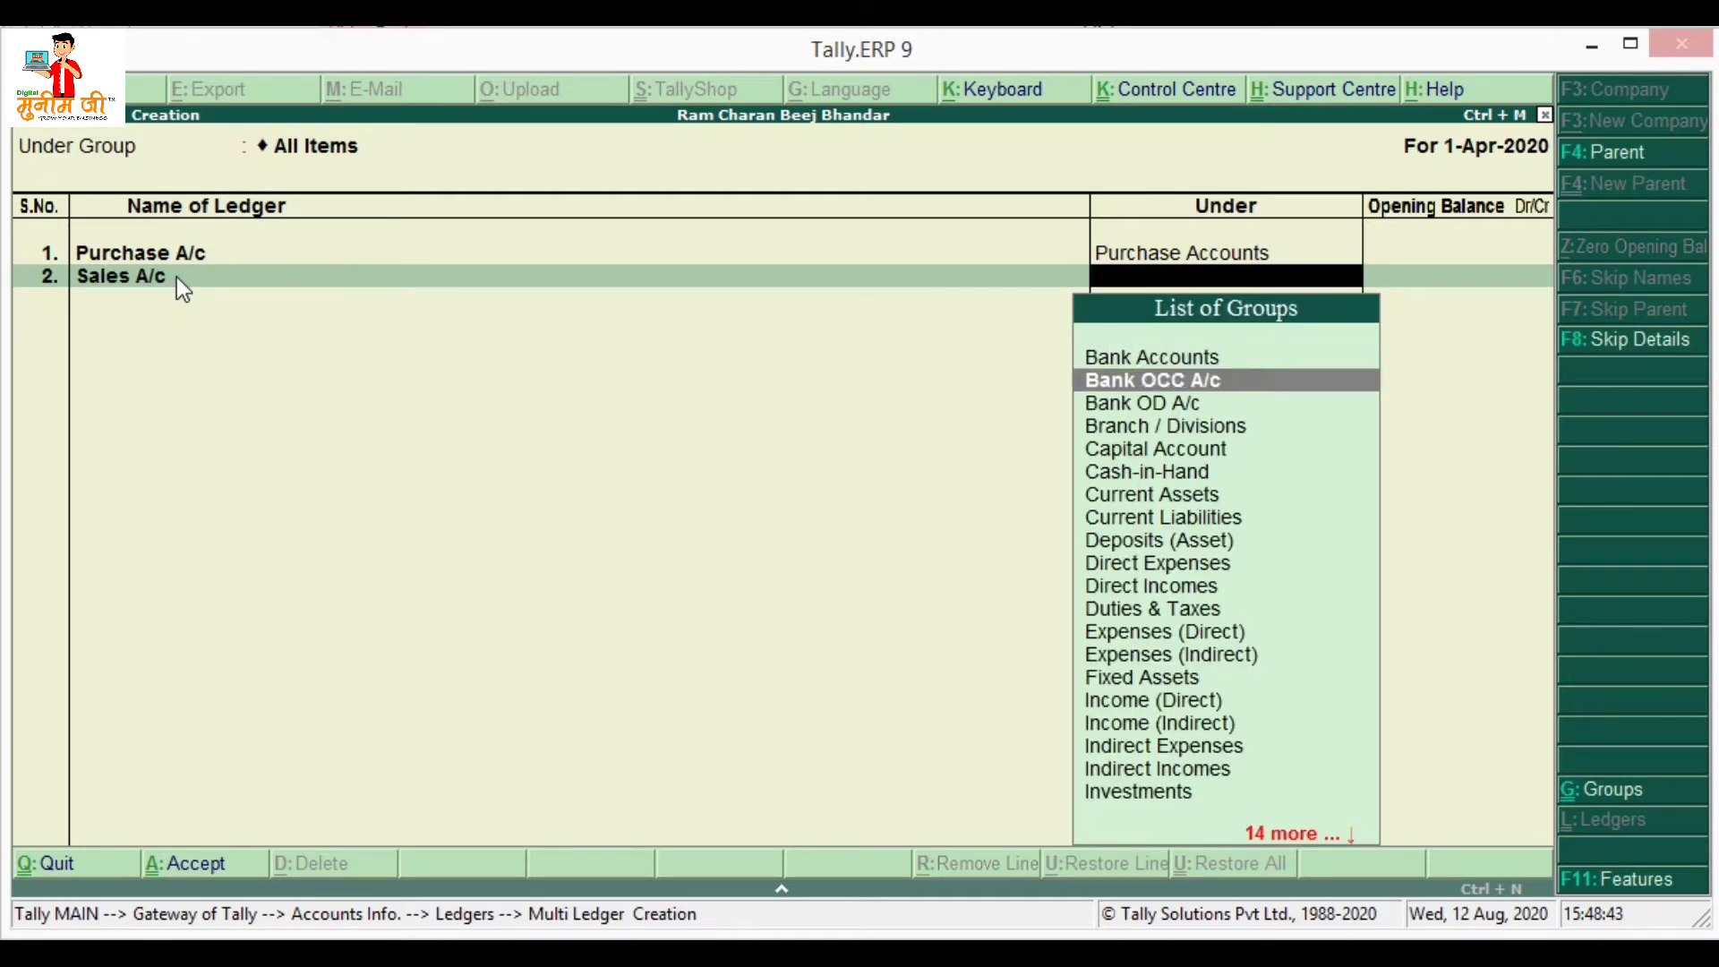
pyautogui.press('Down')
pyautogui.press('Down')
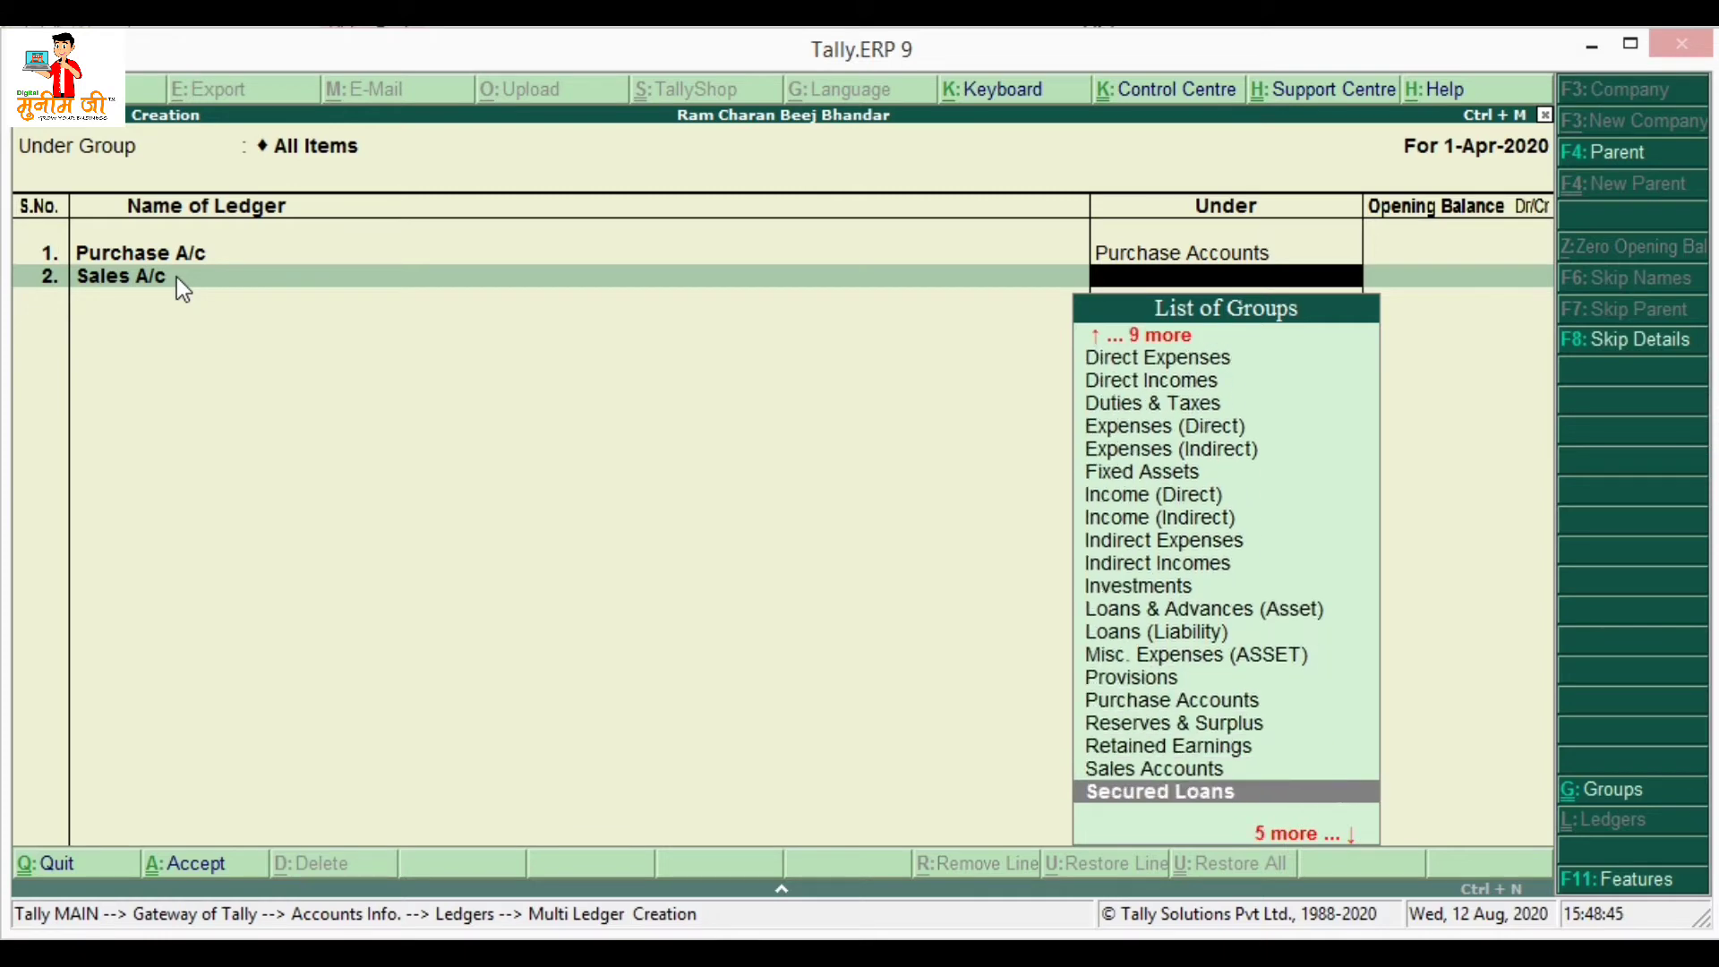
pyautogui.press('Up')
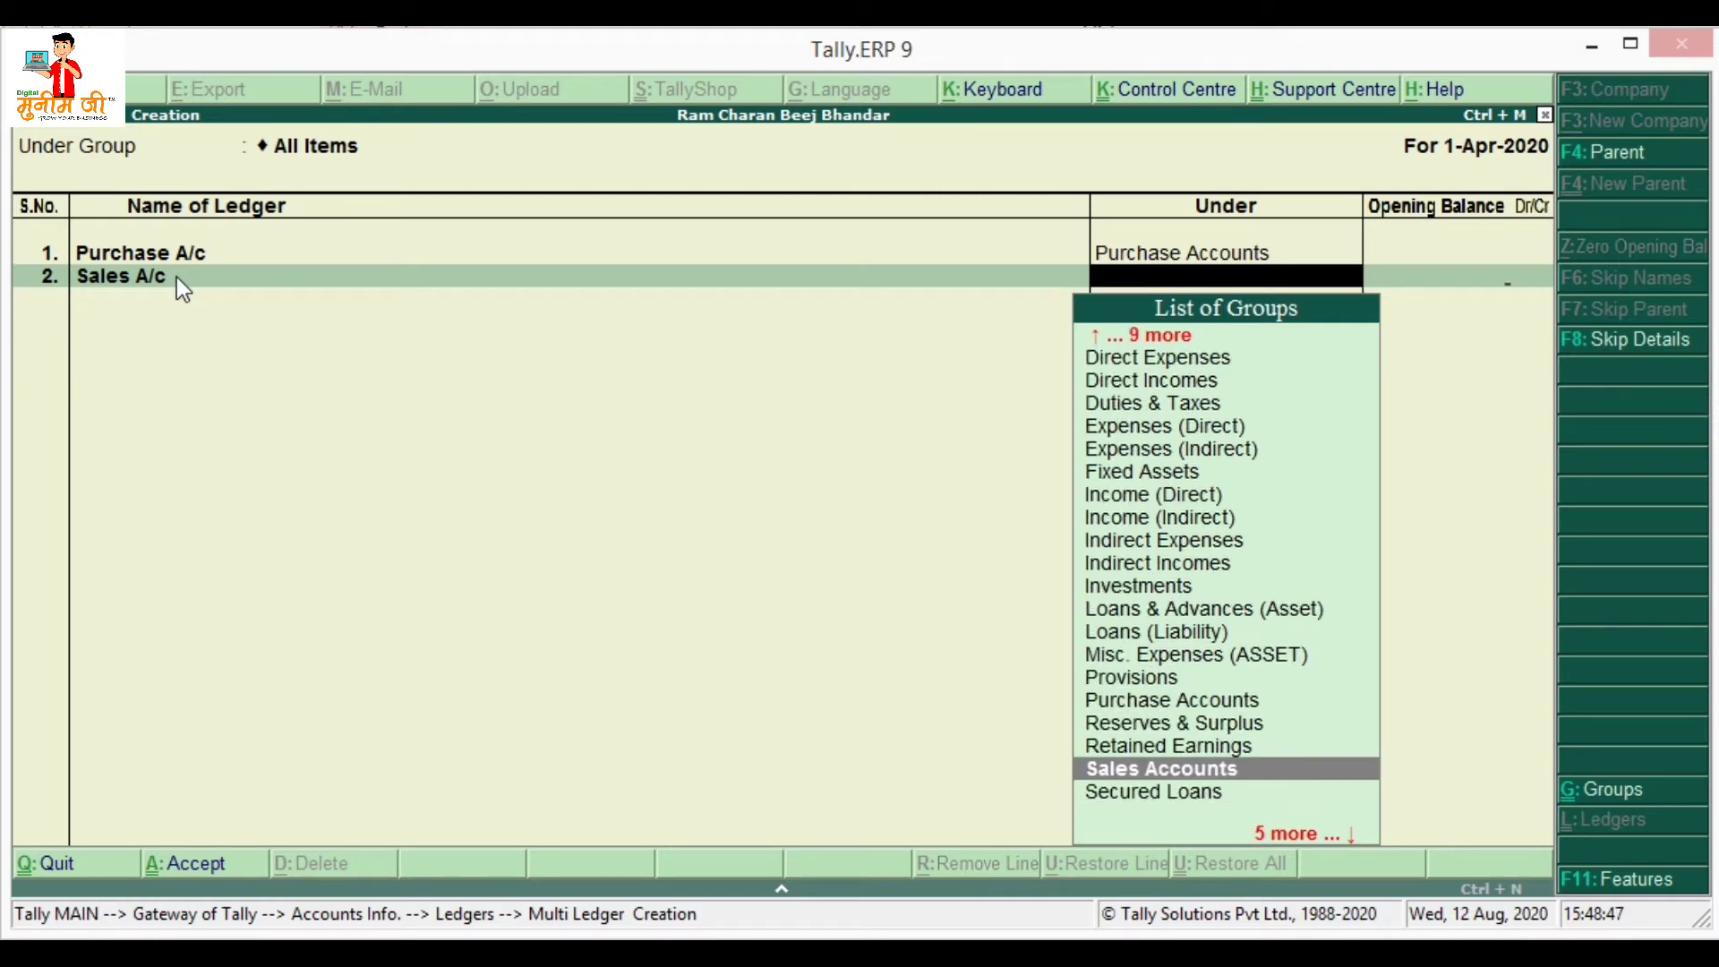
pyautogui.press('Return')
pyautogui.press('Return')
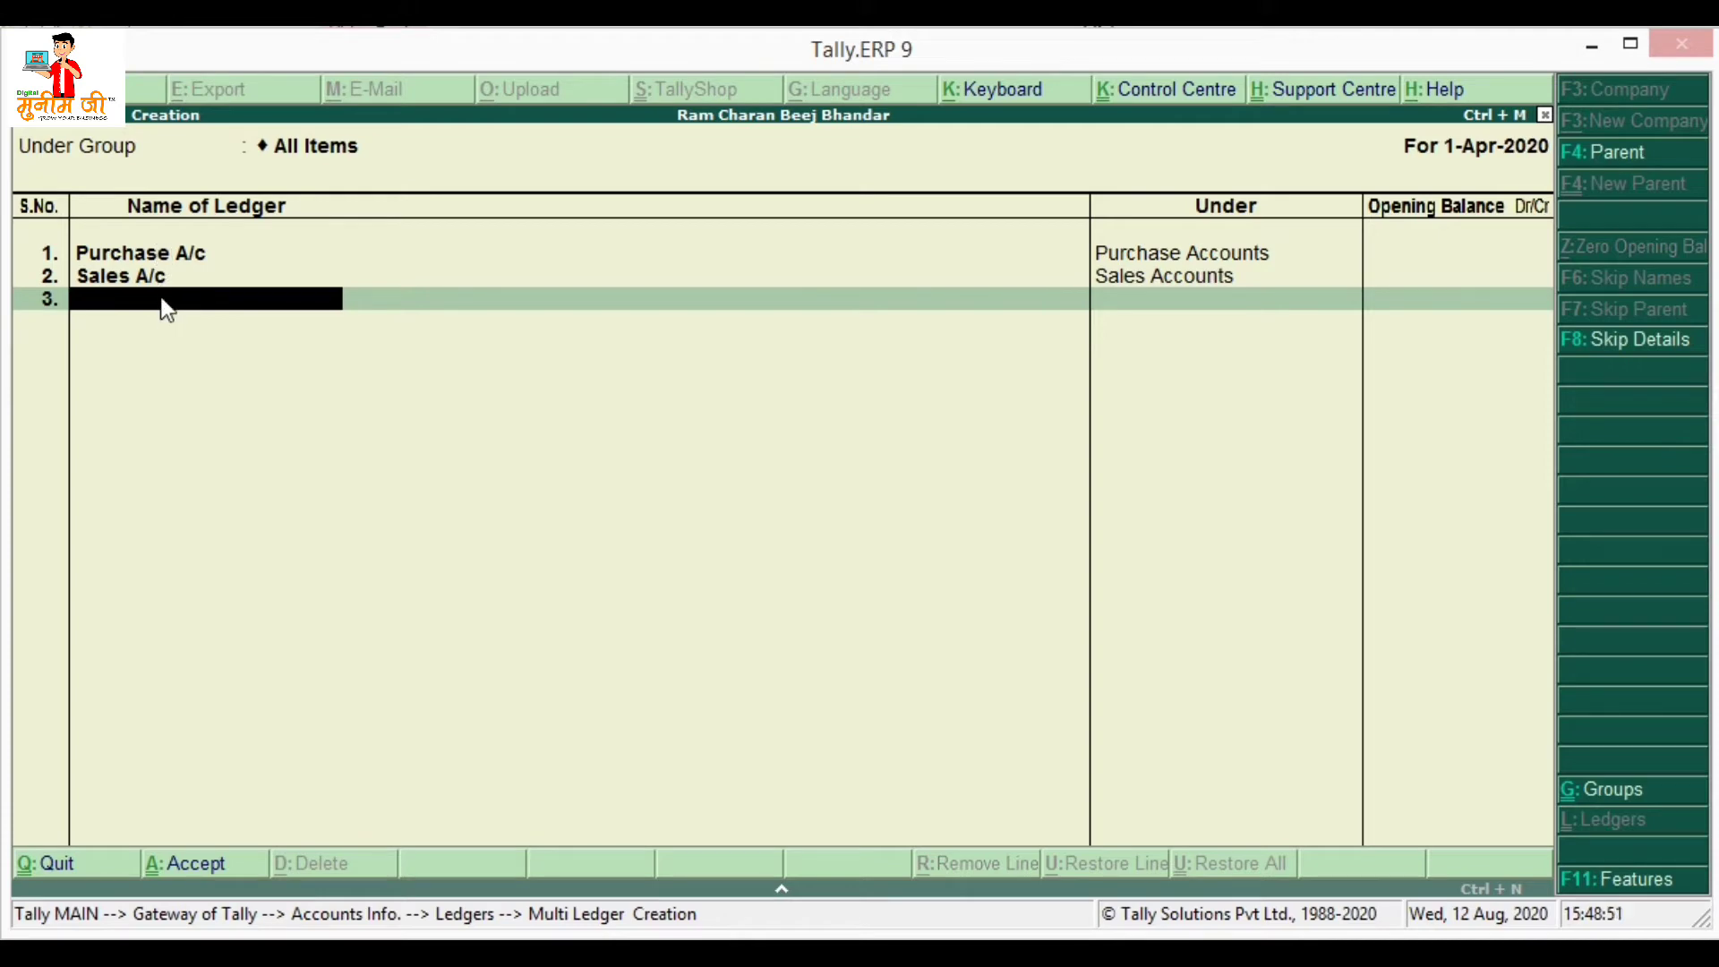
pyautogui.press('Return')
pyautogui.press('y')
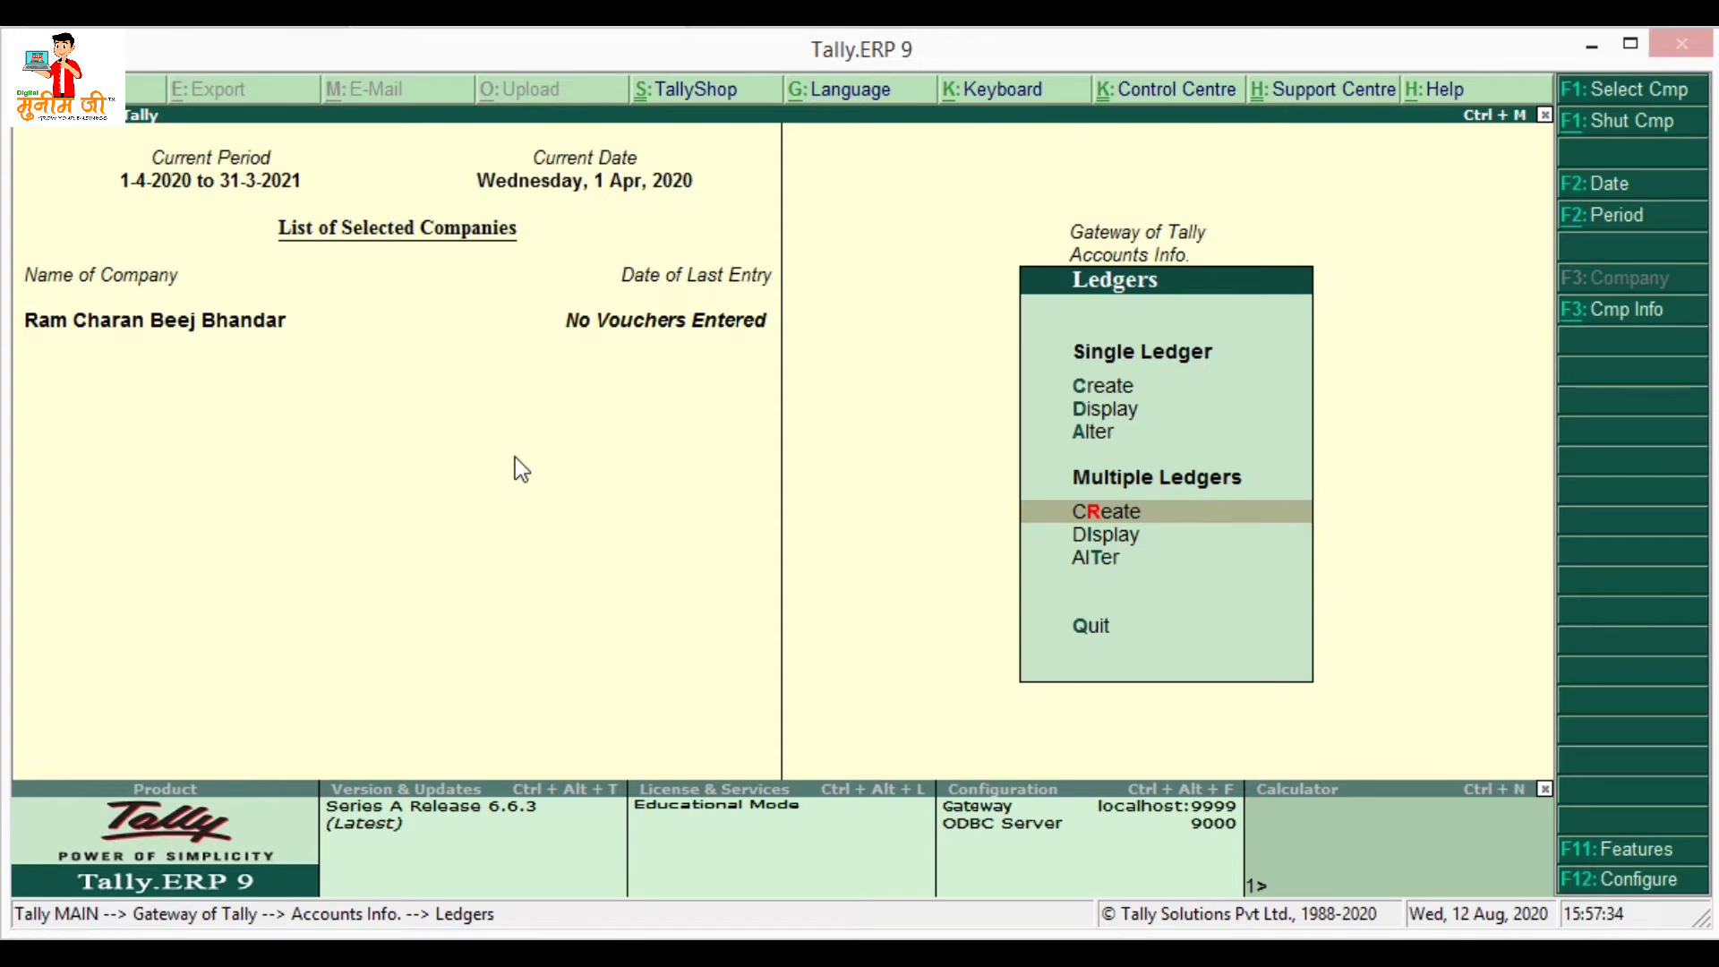
# - Go to Inventory Info and start creating a new unit of measure
pyautogui.press('Escape')
pyautogui.press('Escape')
pyautogui.press('Down')
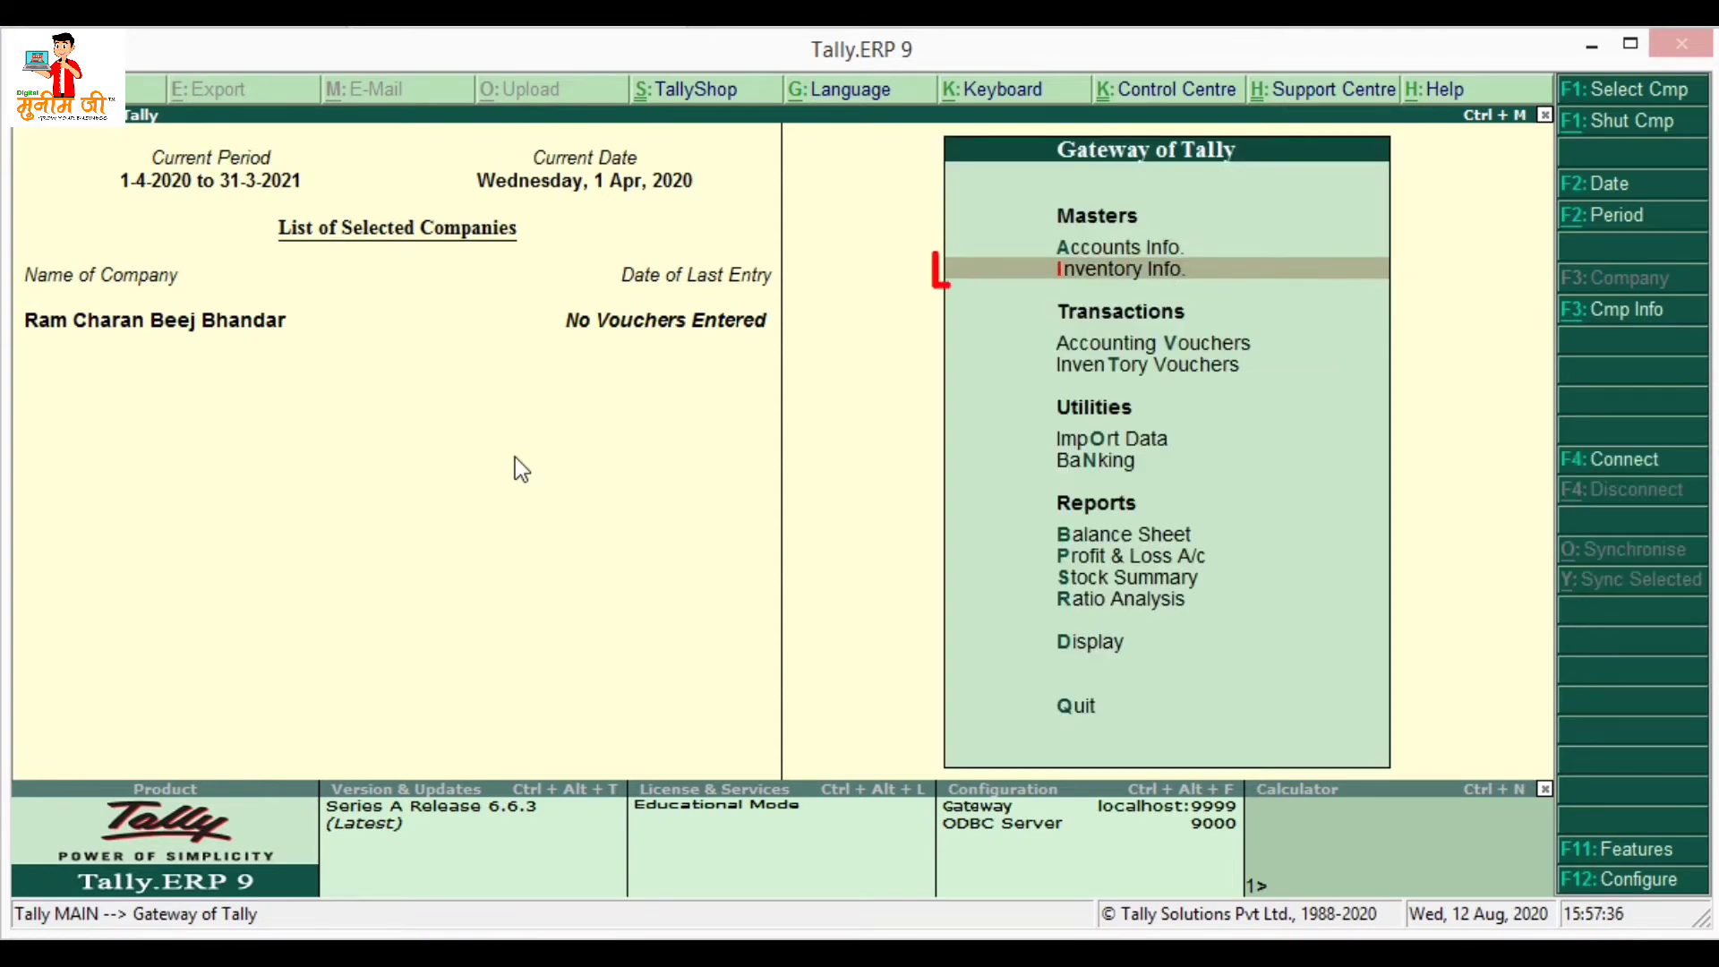
pyautogui.click(1169, 278)
pyautogui.press('Down')
pyautogui.press('Down')
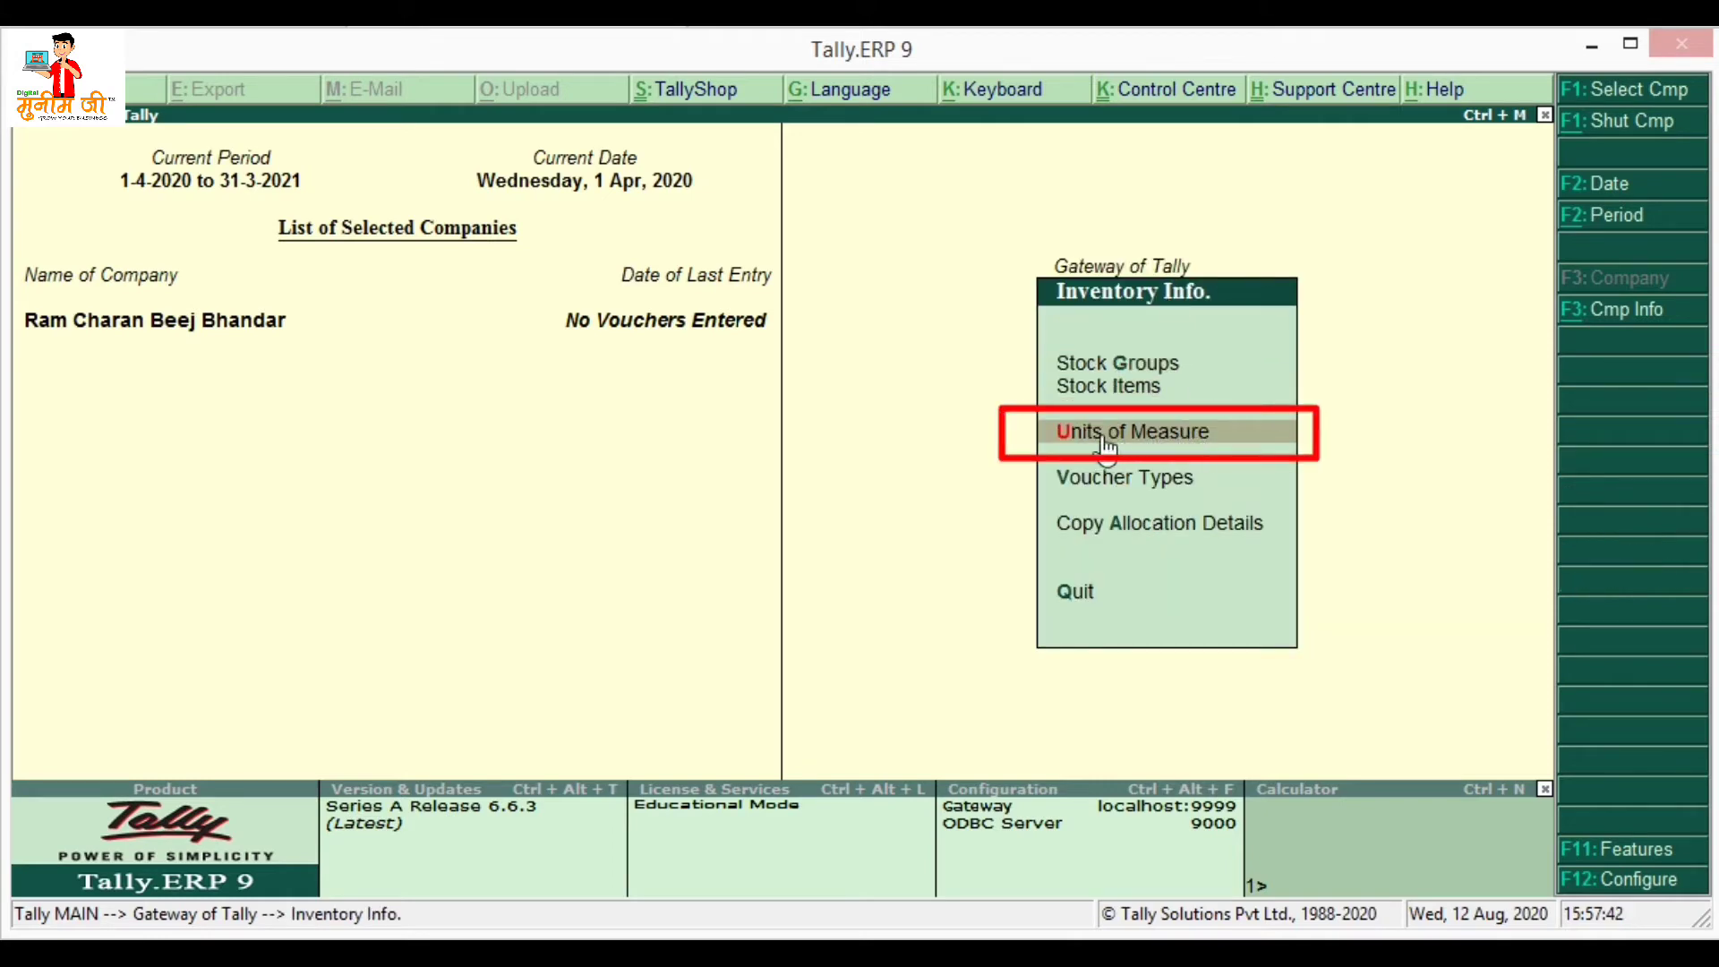
pyautogui.click(1171, 433)
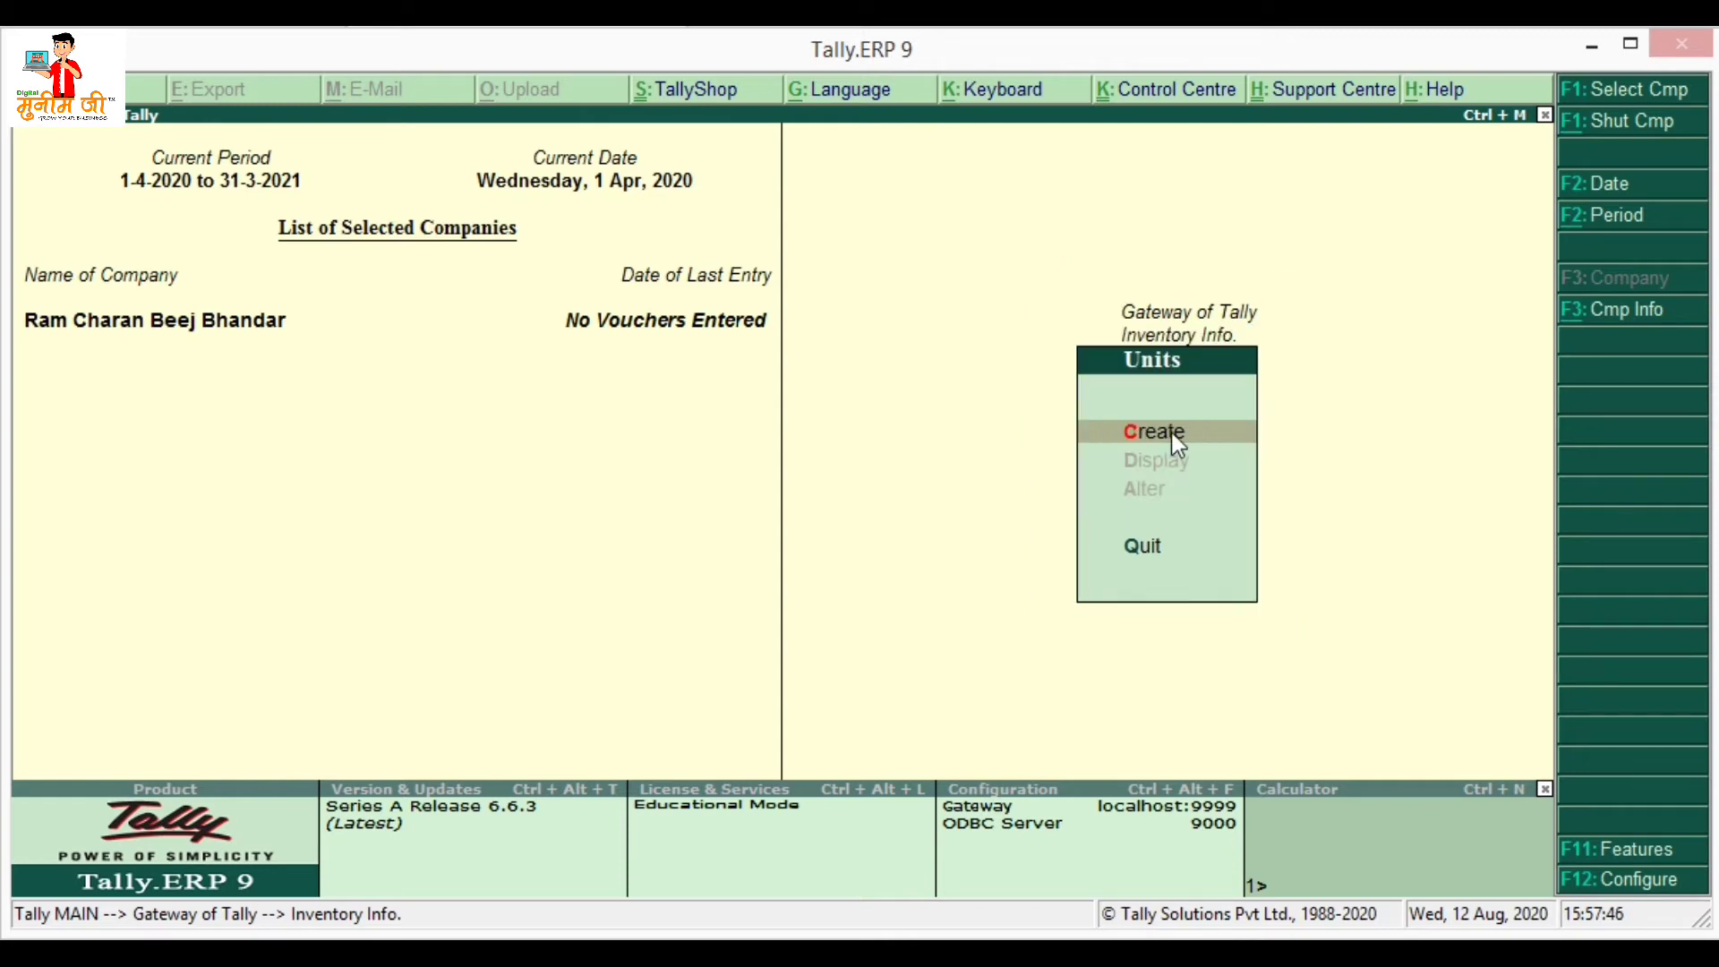
pyautogui.click(1172, 434)
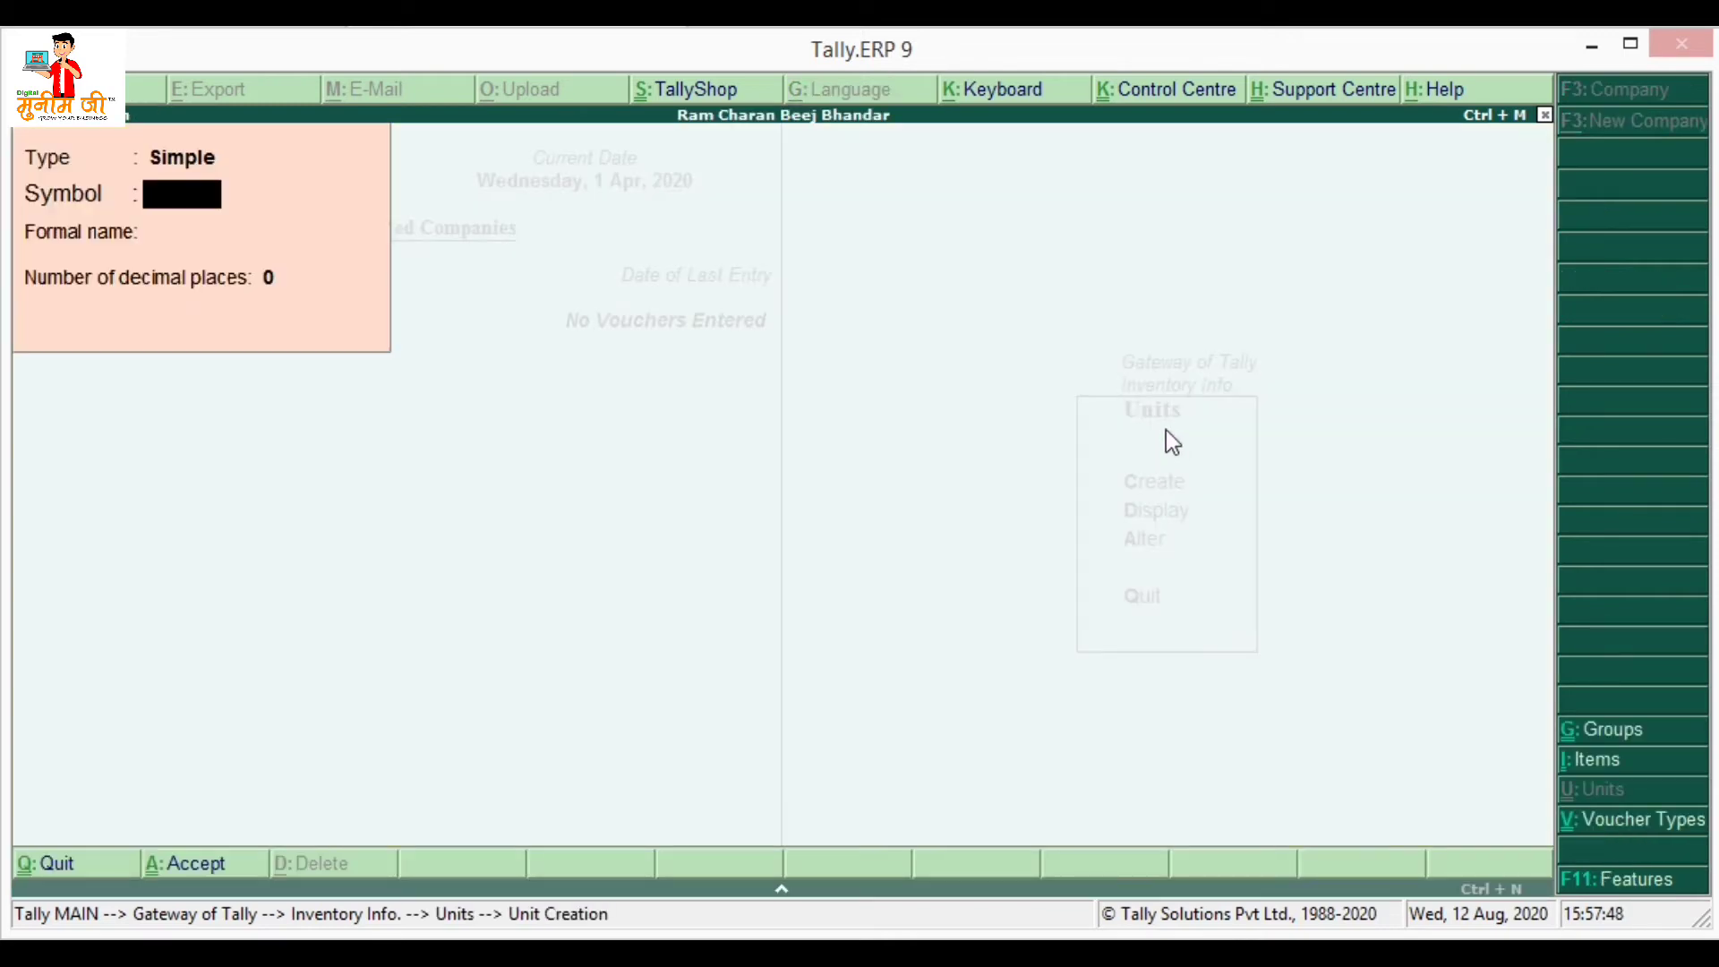
# - Save simple unit Kg, formal name Kilogram, with 3 decimal places, then exit to Inventory Info
pyautogui.write('Kg')
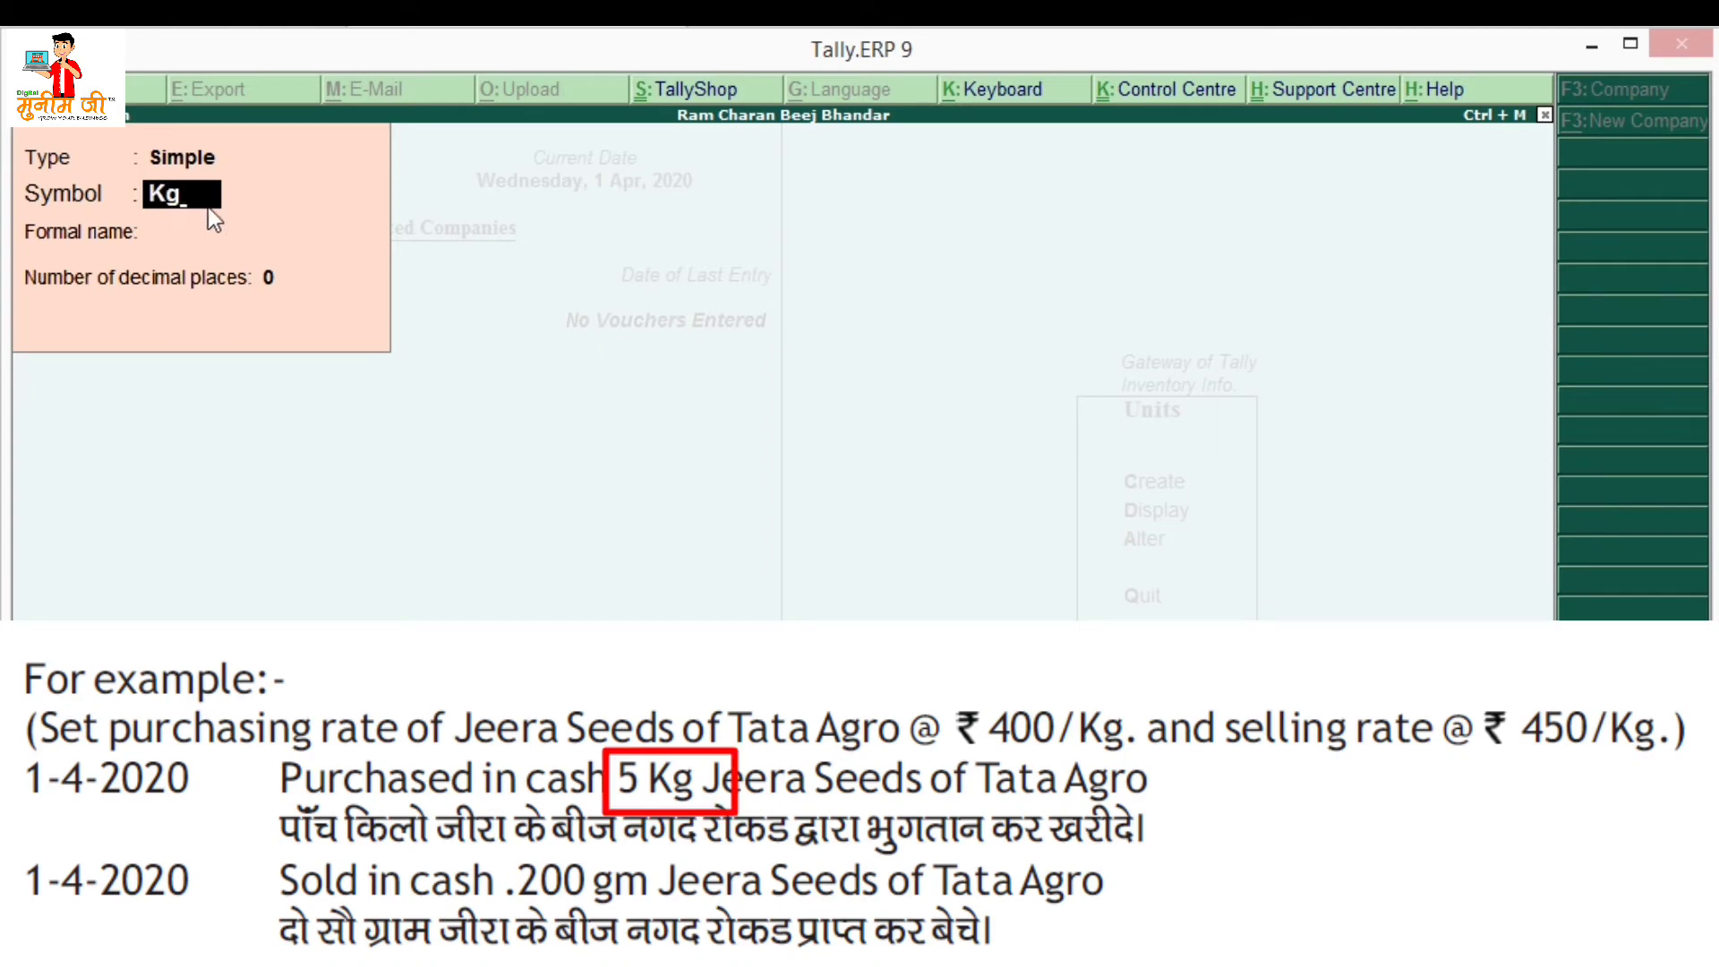
pyautogui.press('Return')
pyautogui.write('Kilogram')
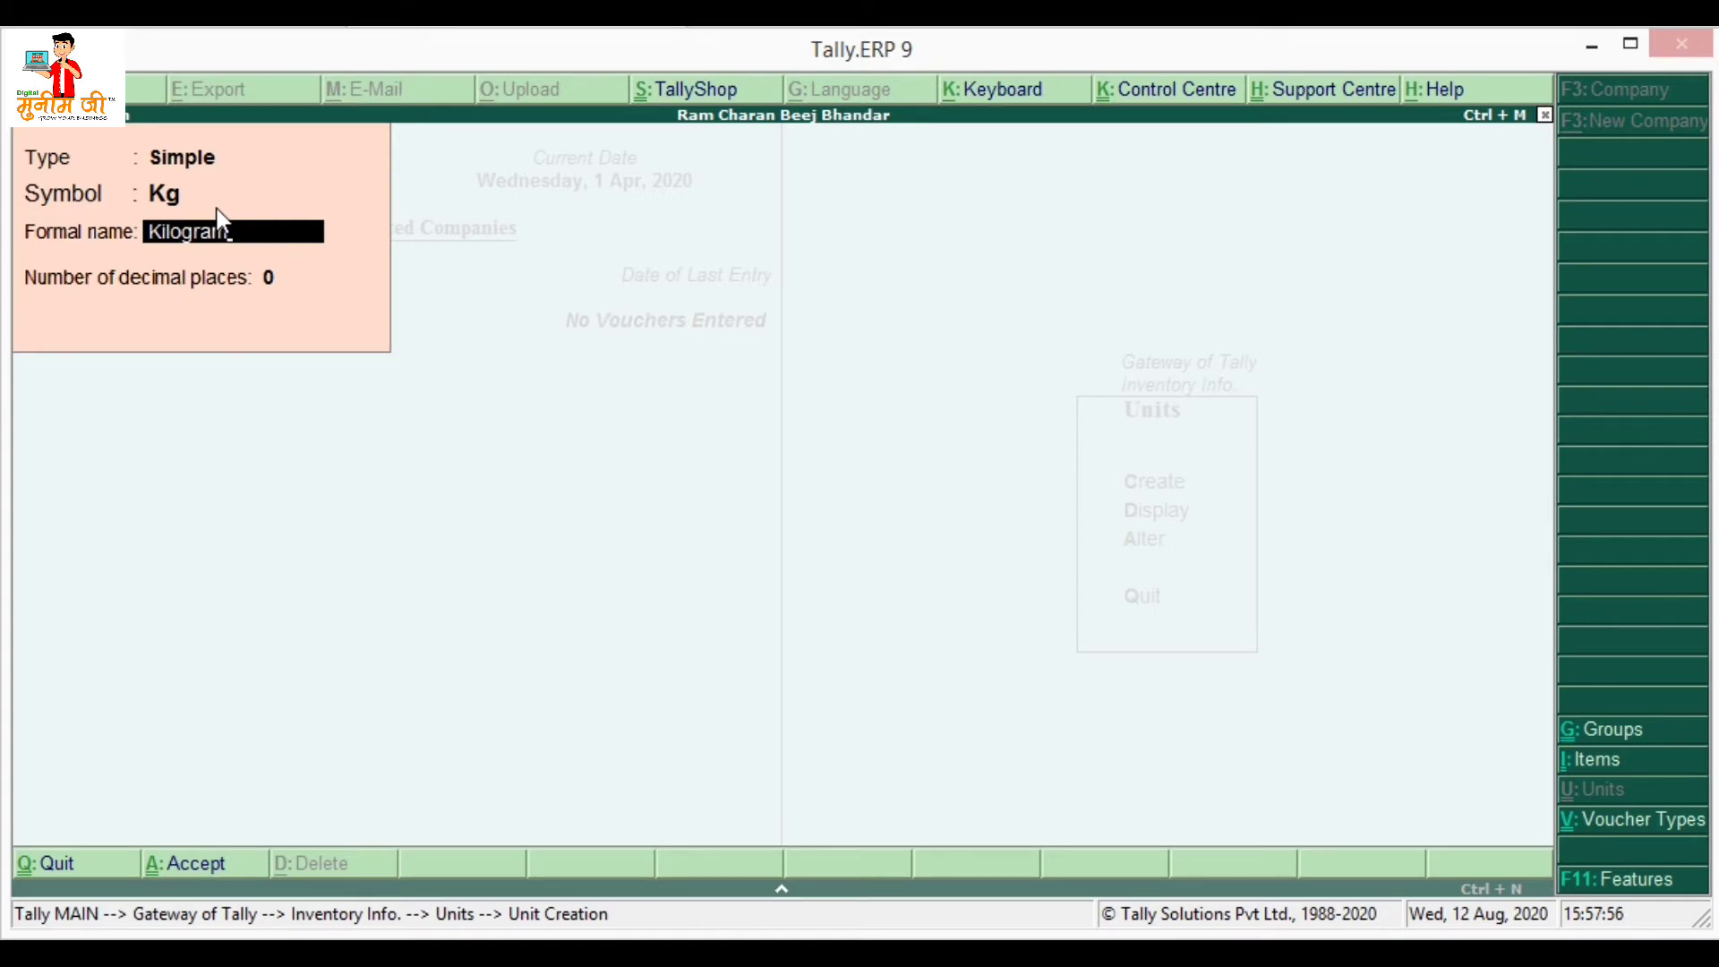
pyautogui.press('Return')
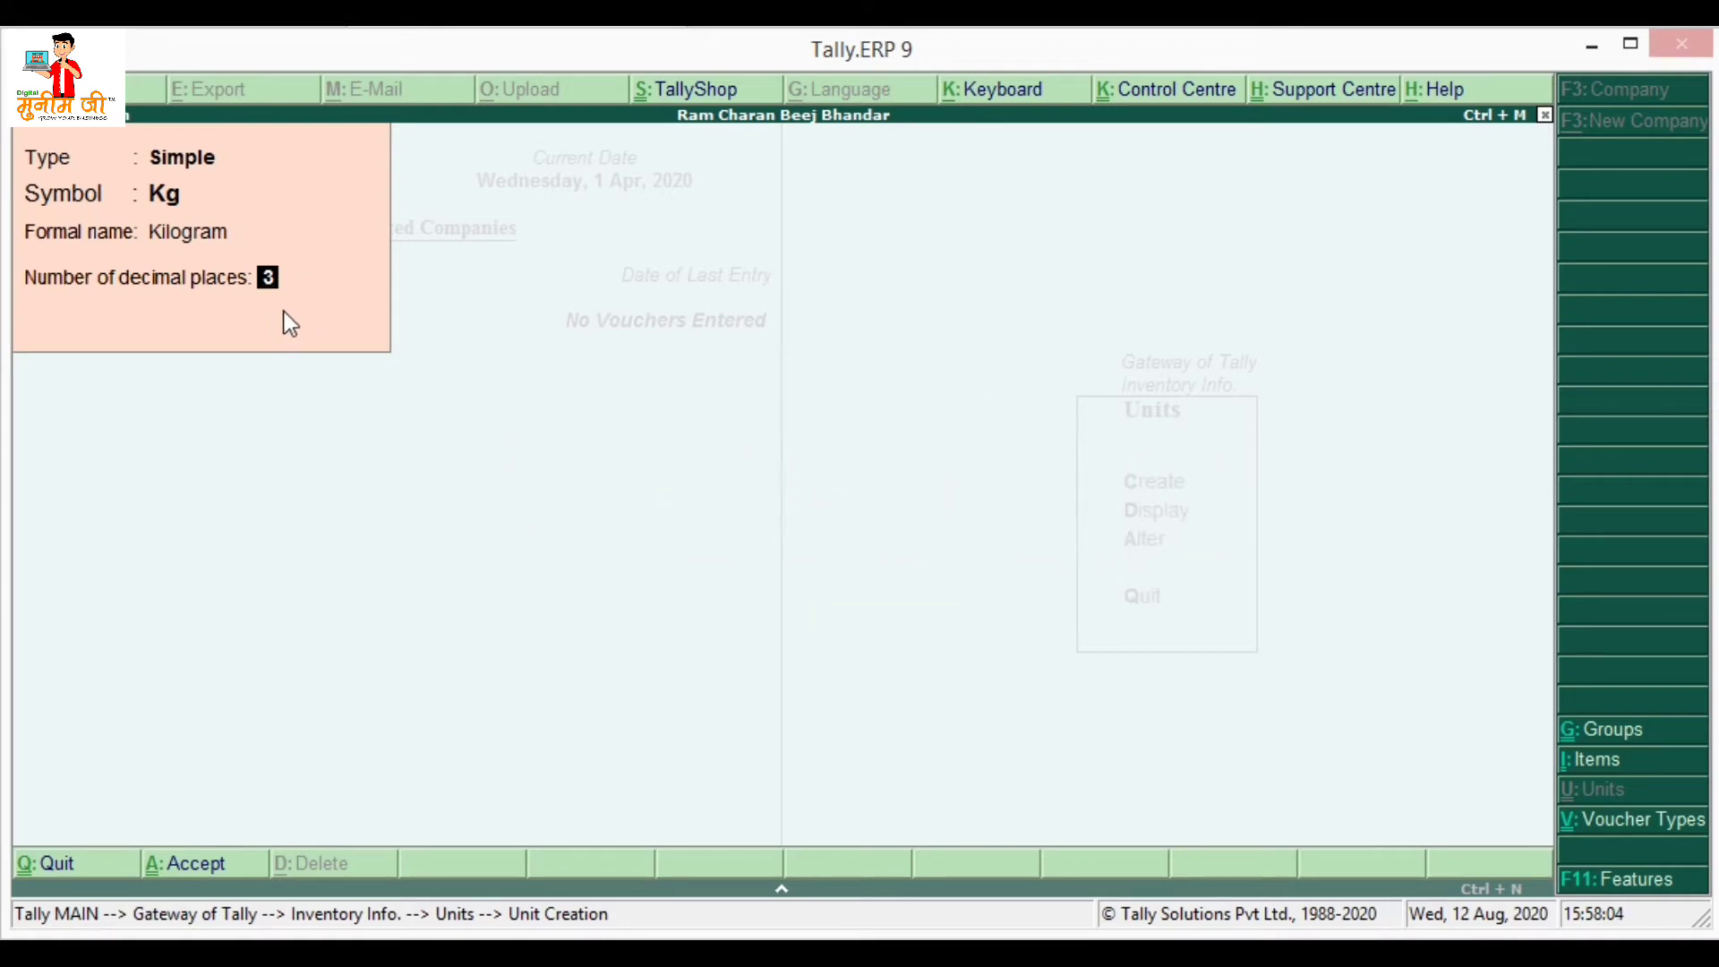
pyautogui.press('Return')
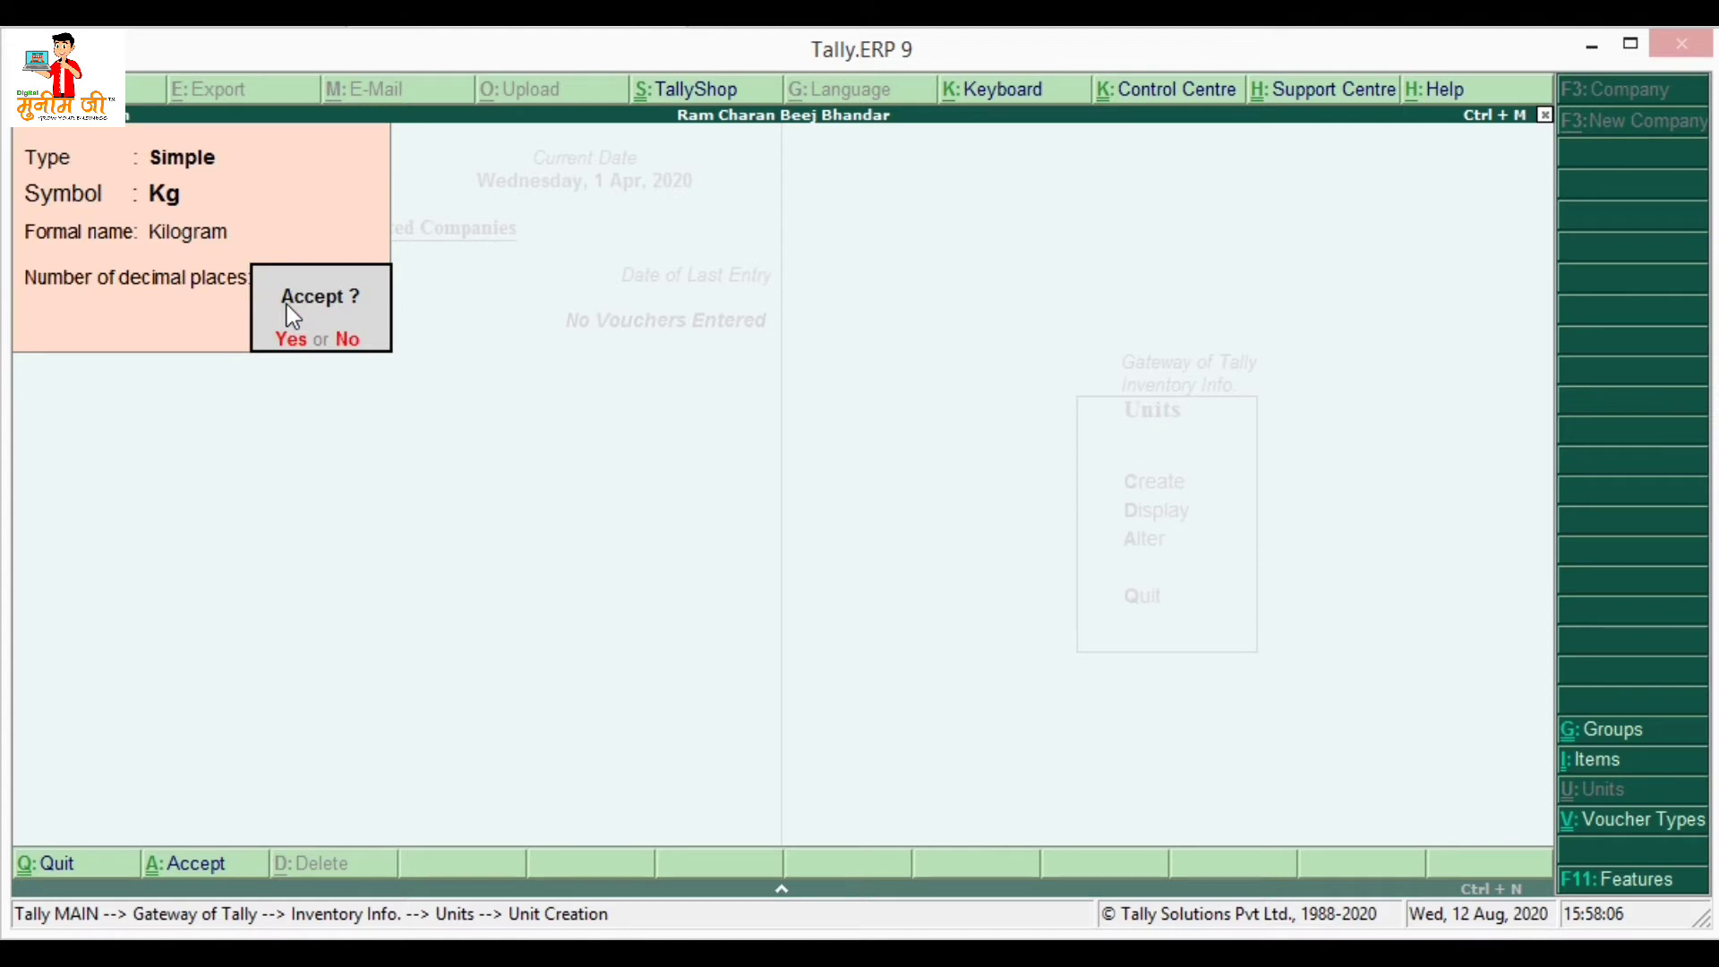
pyautogui.press('Return')
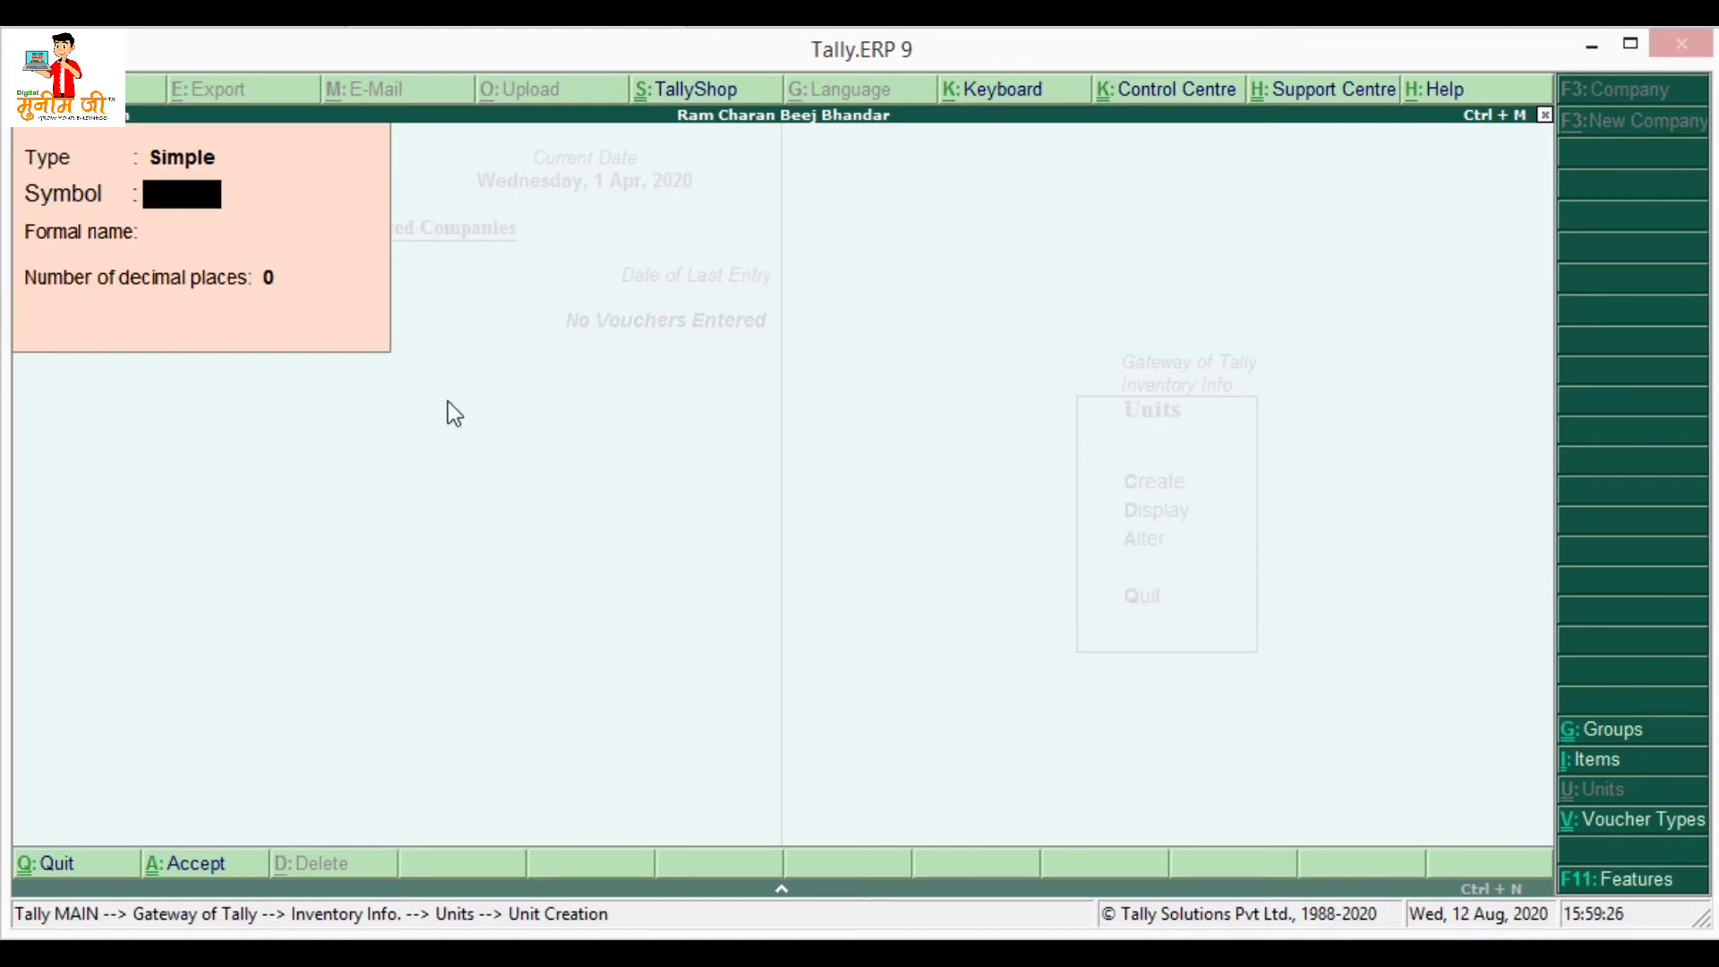
pyautogui.press('Escape')
pyautogui.press('Return')
pyautogui.press('Escape')
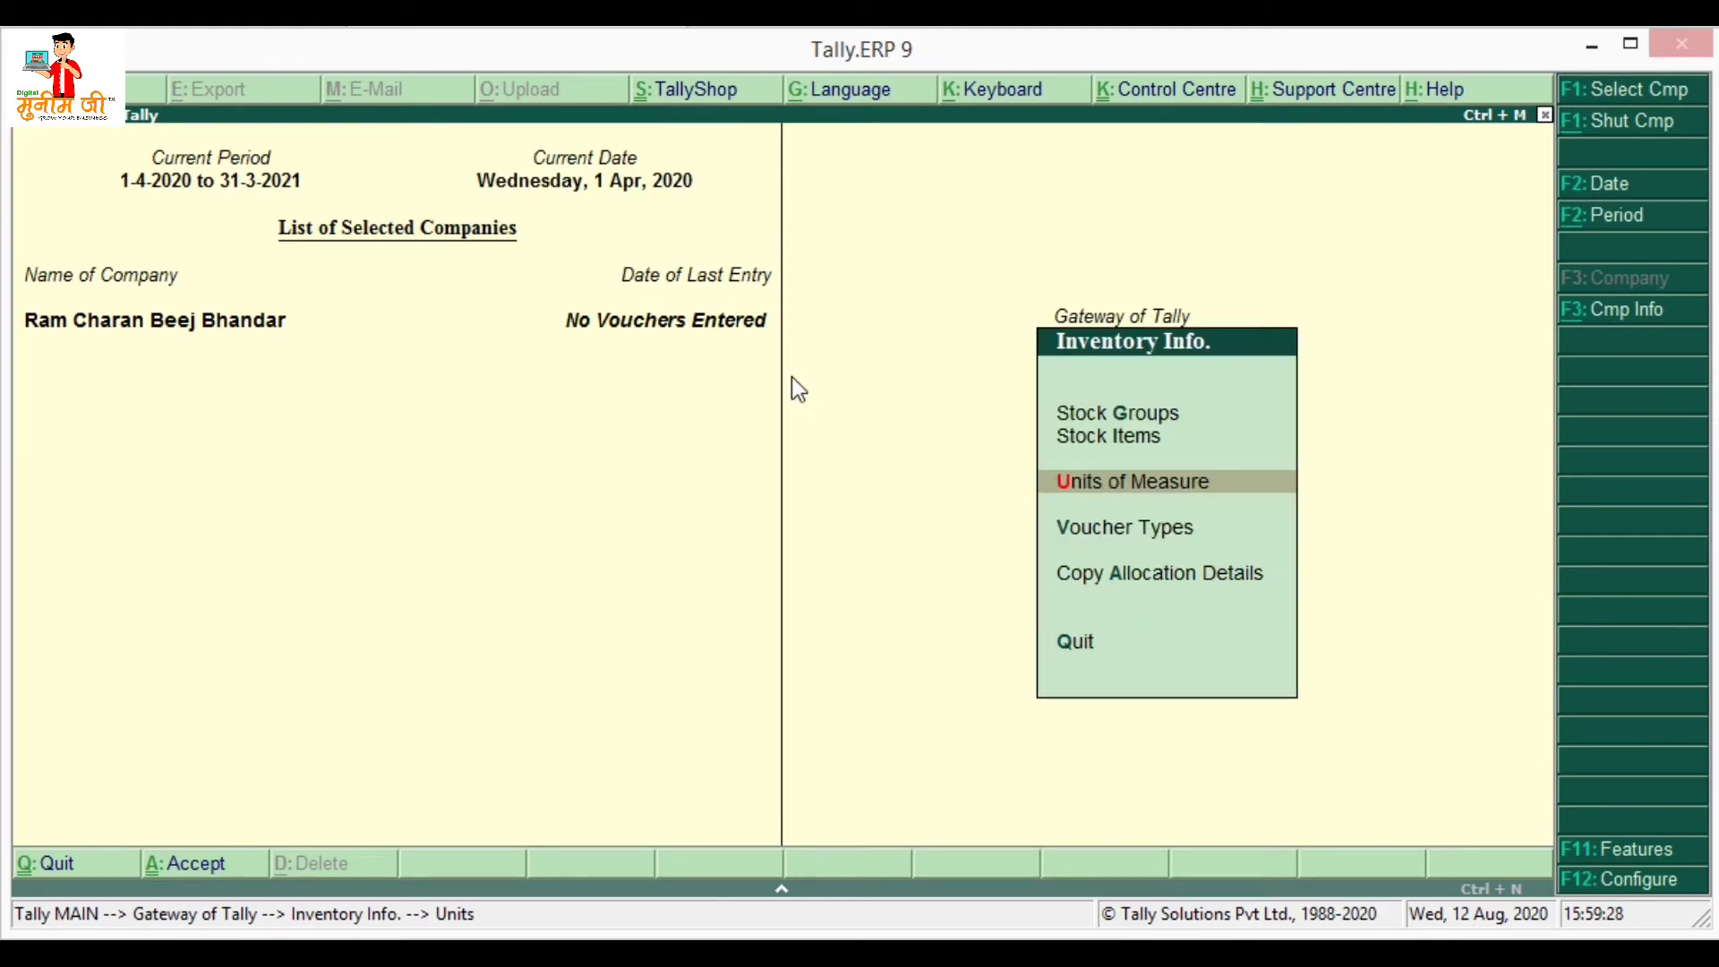
# - Save stock group Tata Agro under Primary with quantities added set to Yes, then exit creation
pyautogui.press('Up')
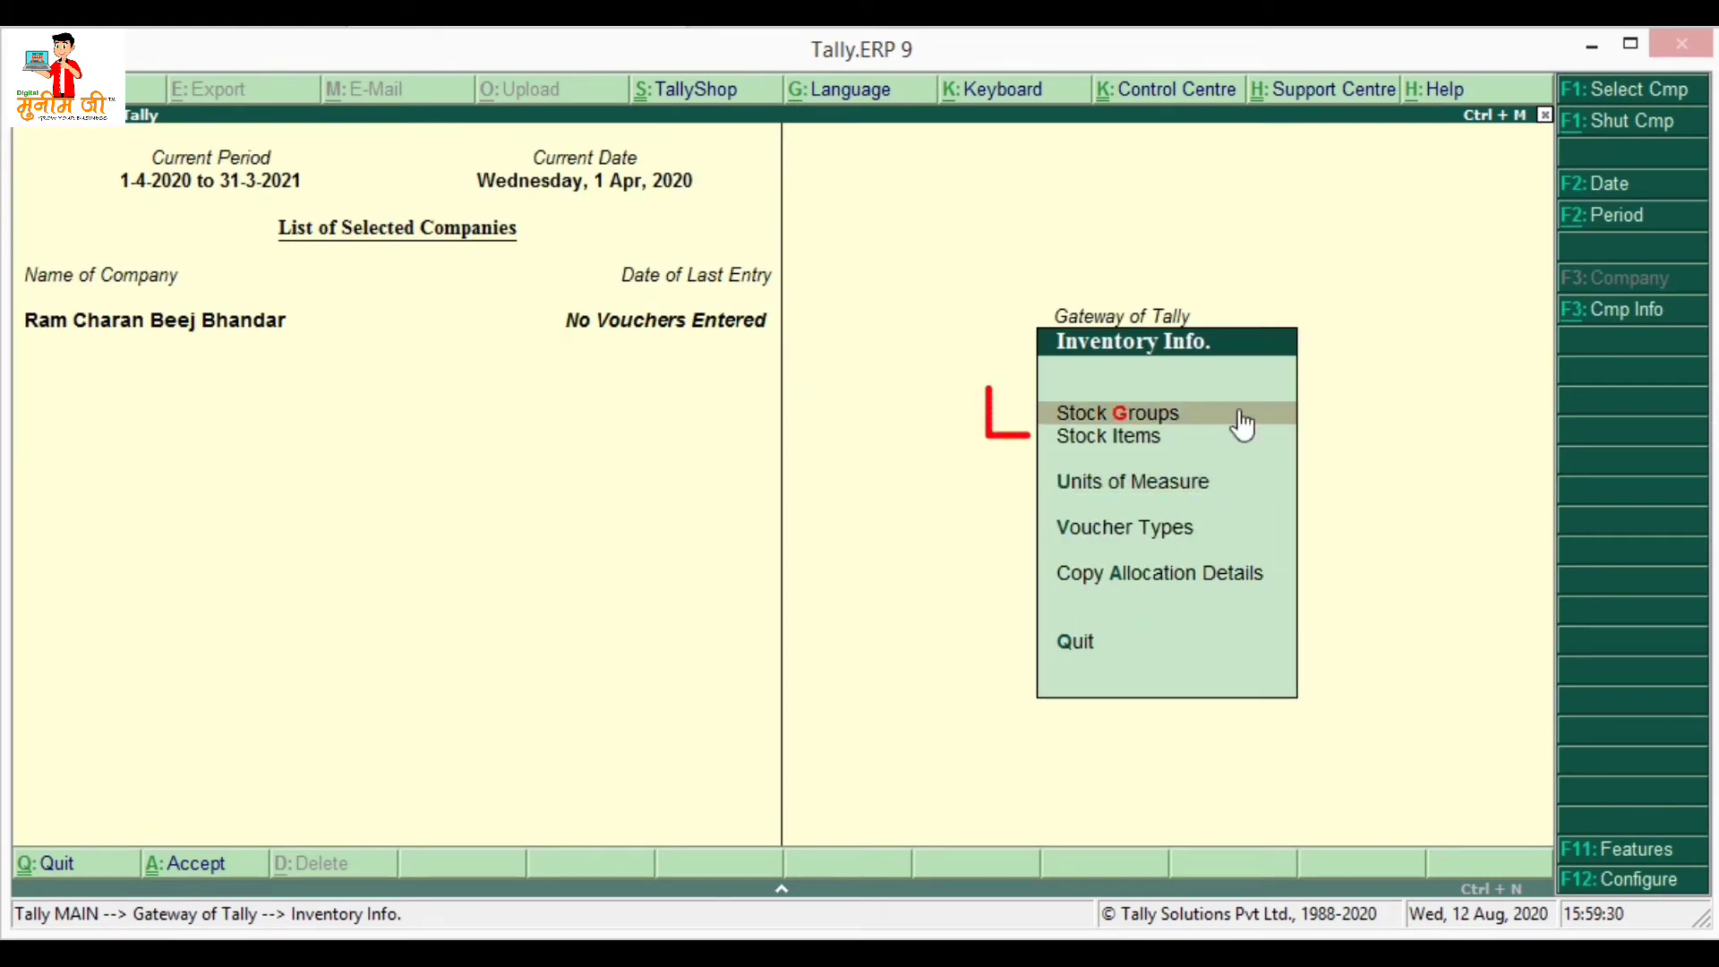
pyautogui.click(1180, 416)
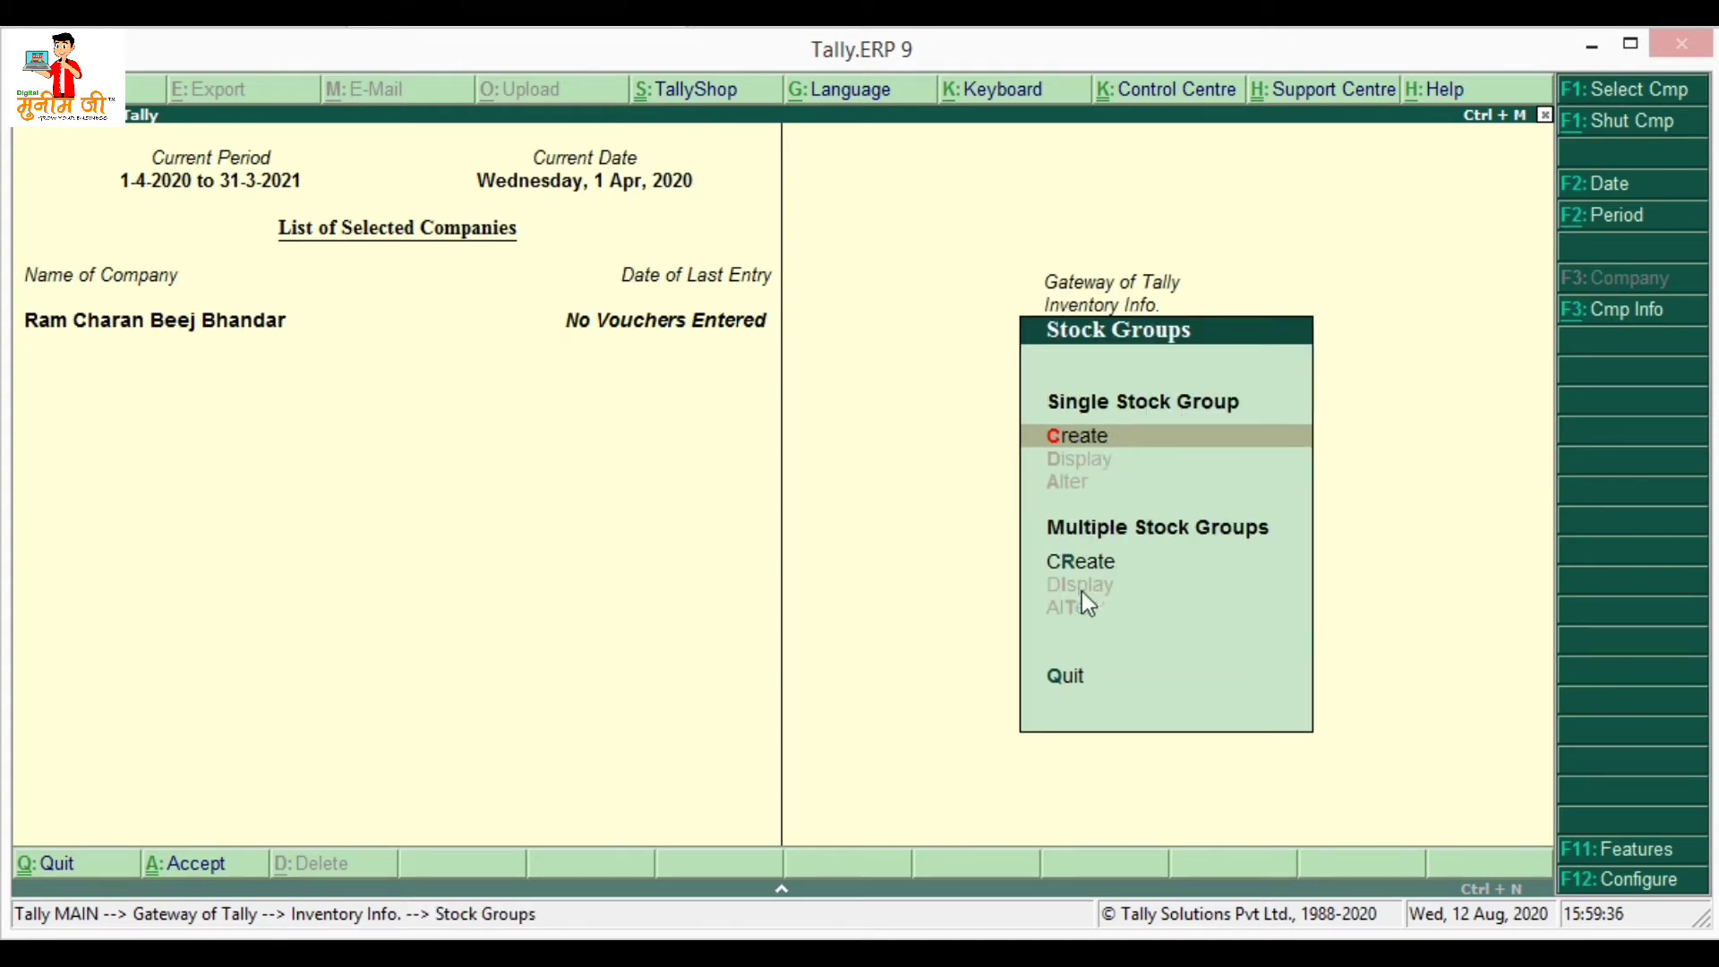
pyautogui.click(1086, 434)
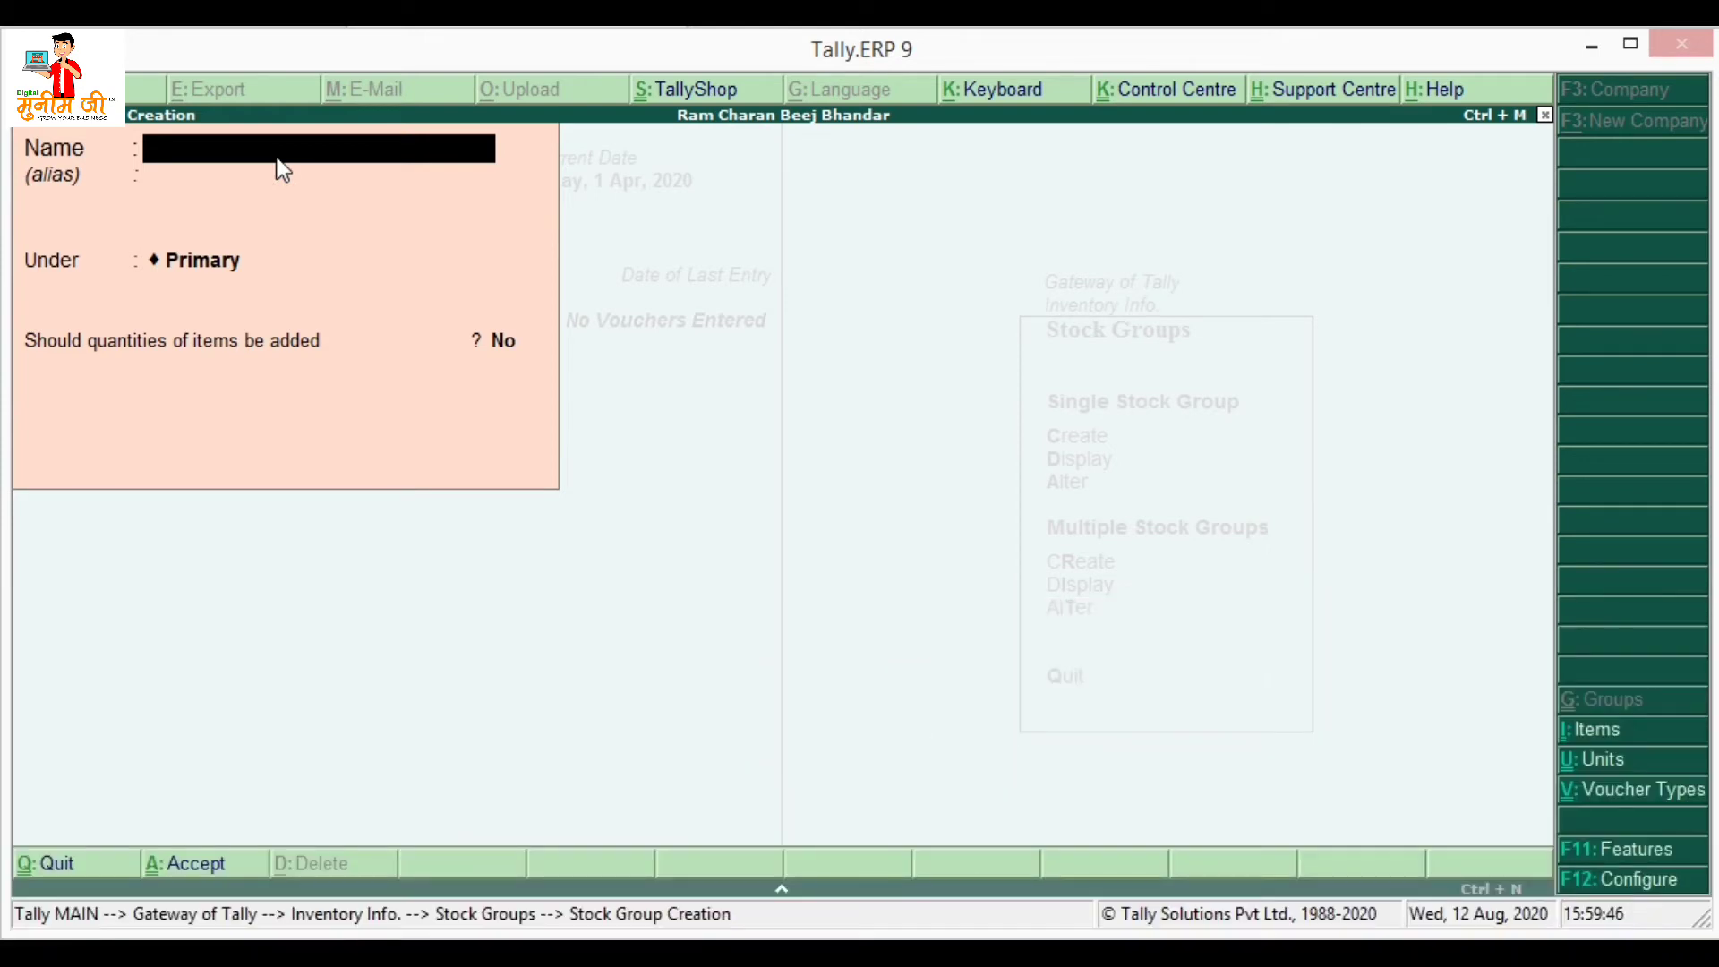
pyautogui.write('Tata Agro')
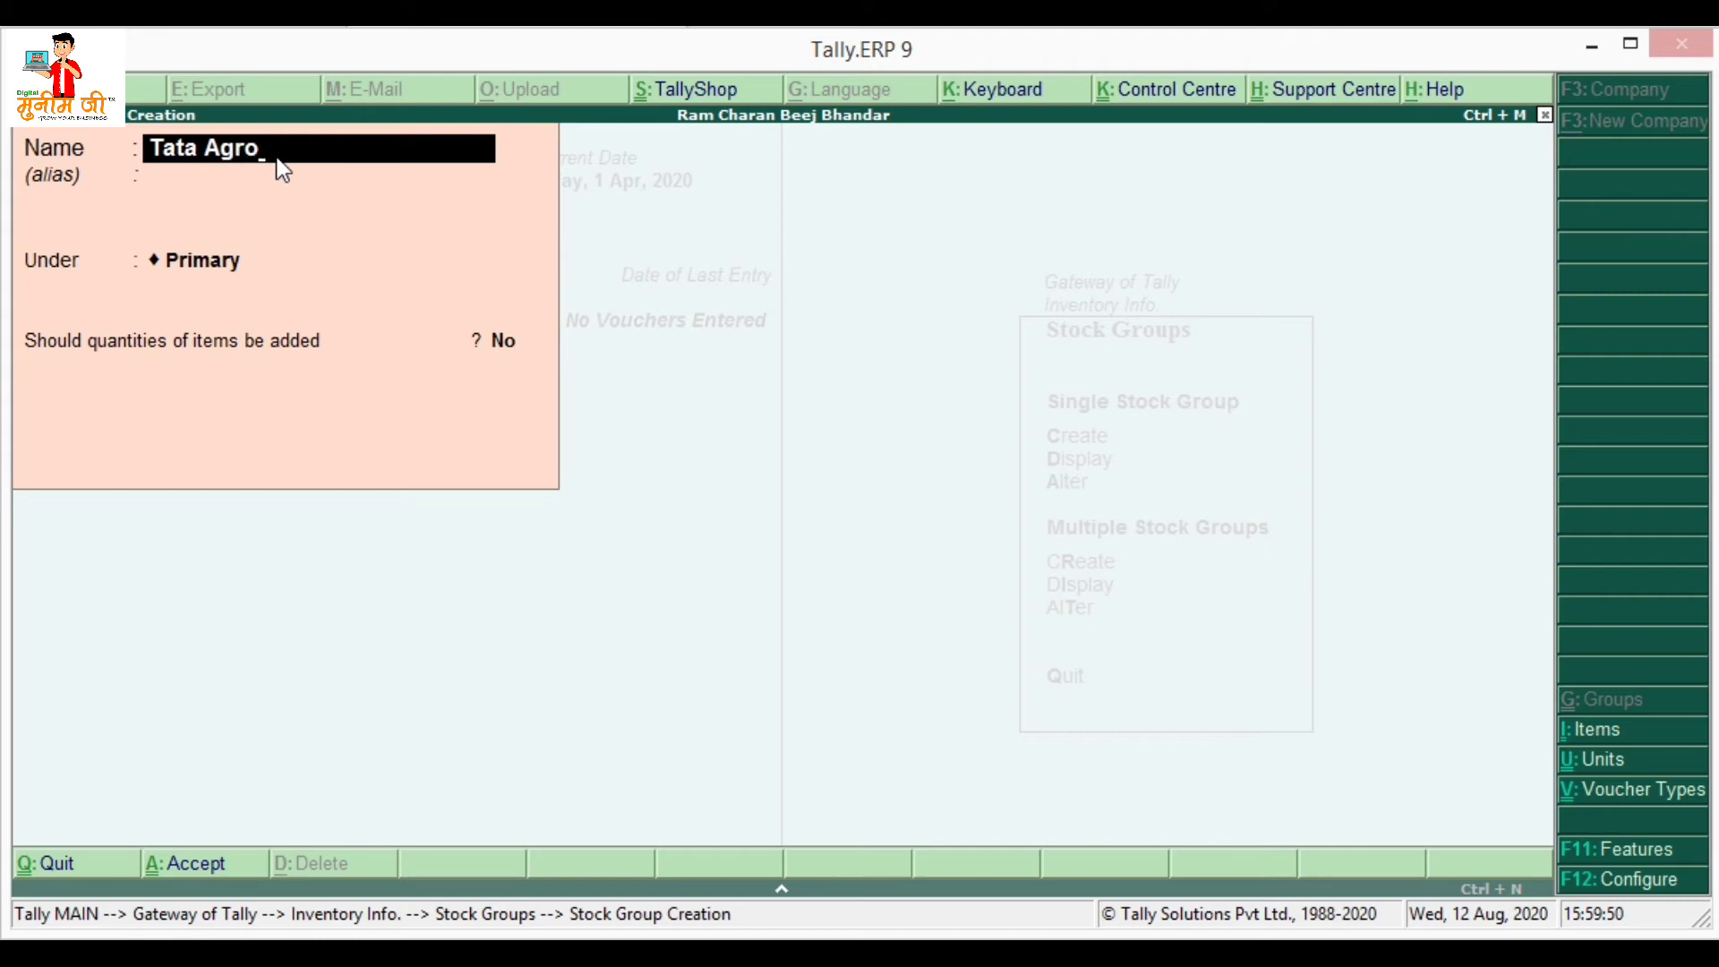
pyautogui.press('Return')
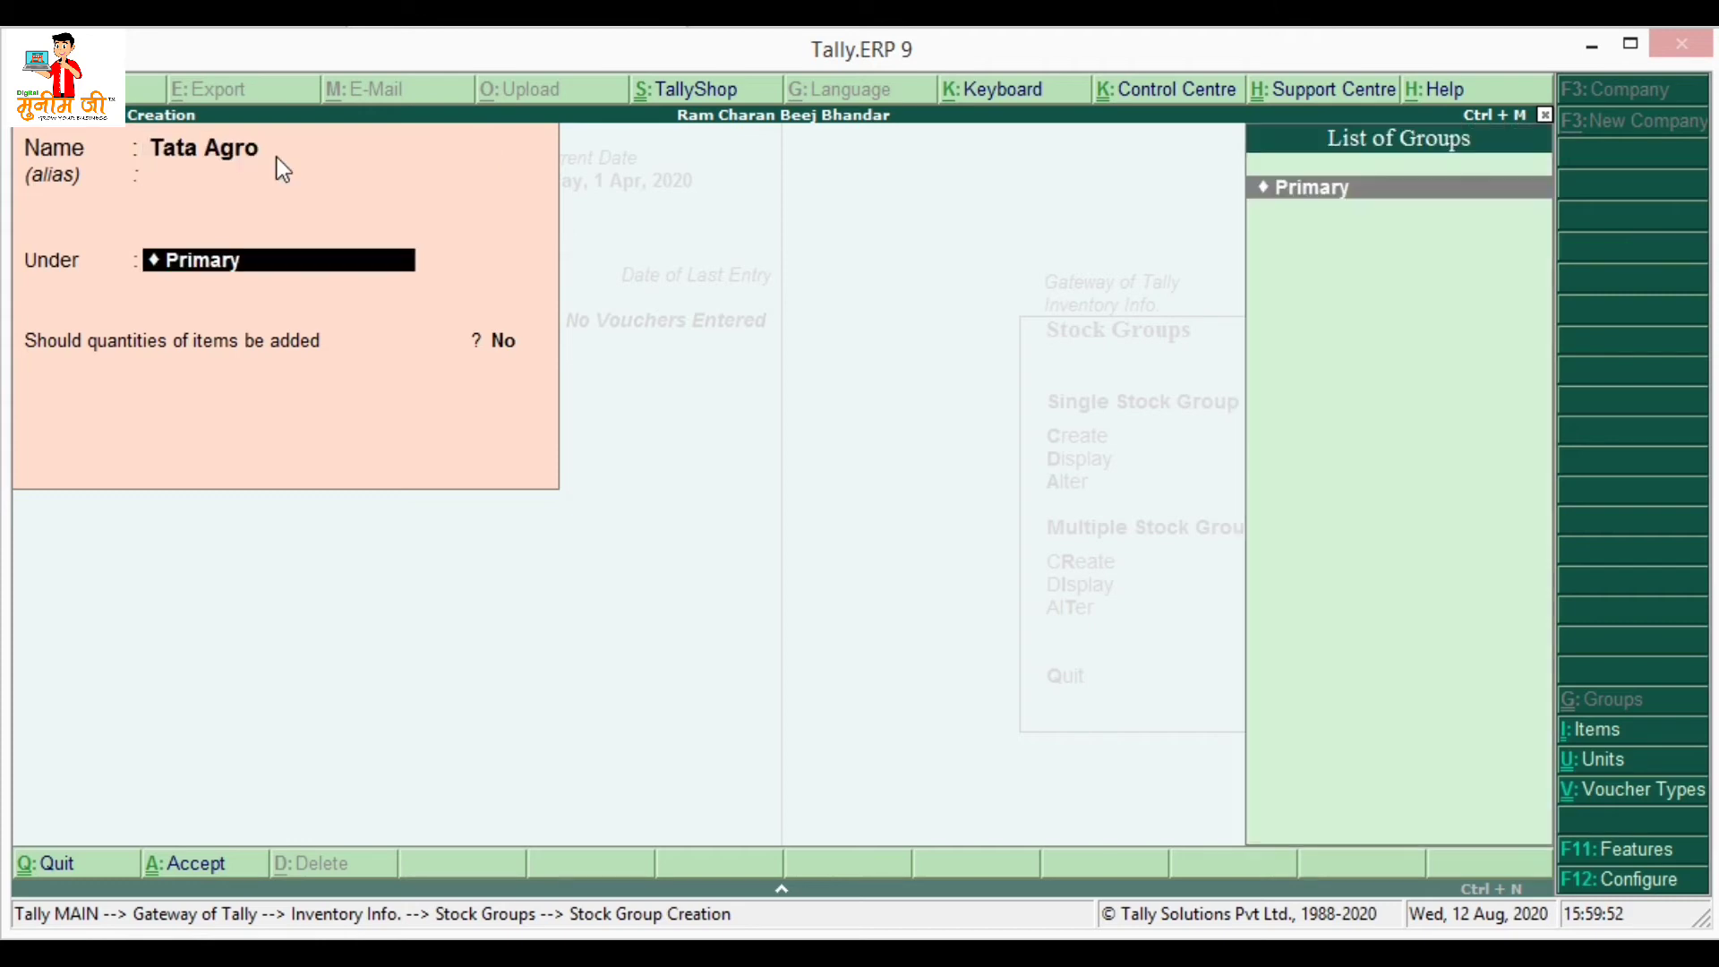
pyautogui.press('Return')
pyautogui.write('yes')
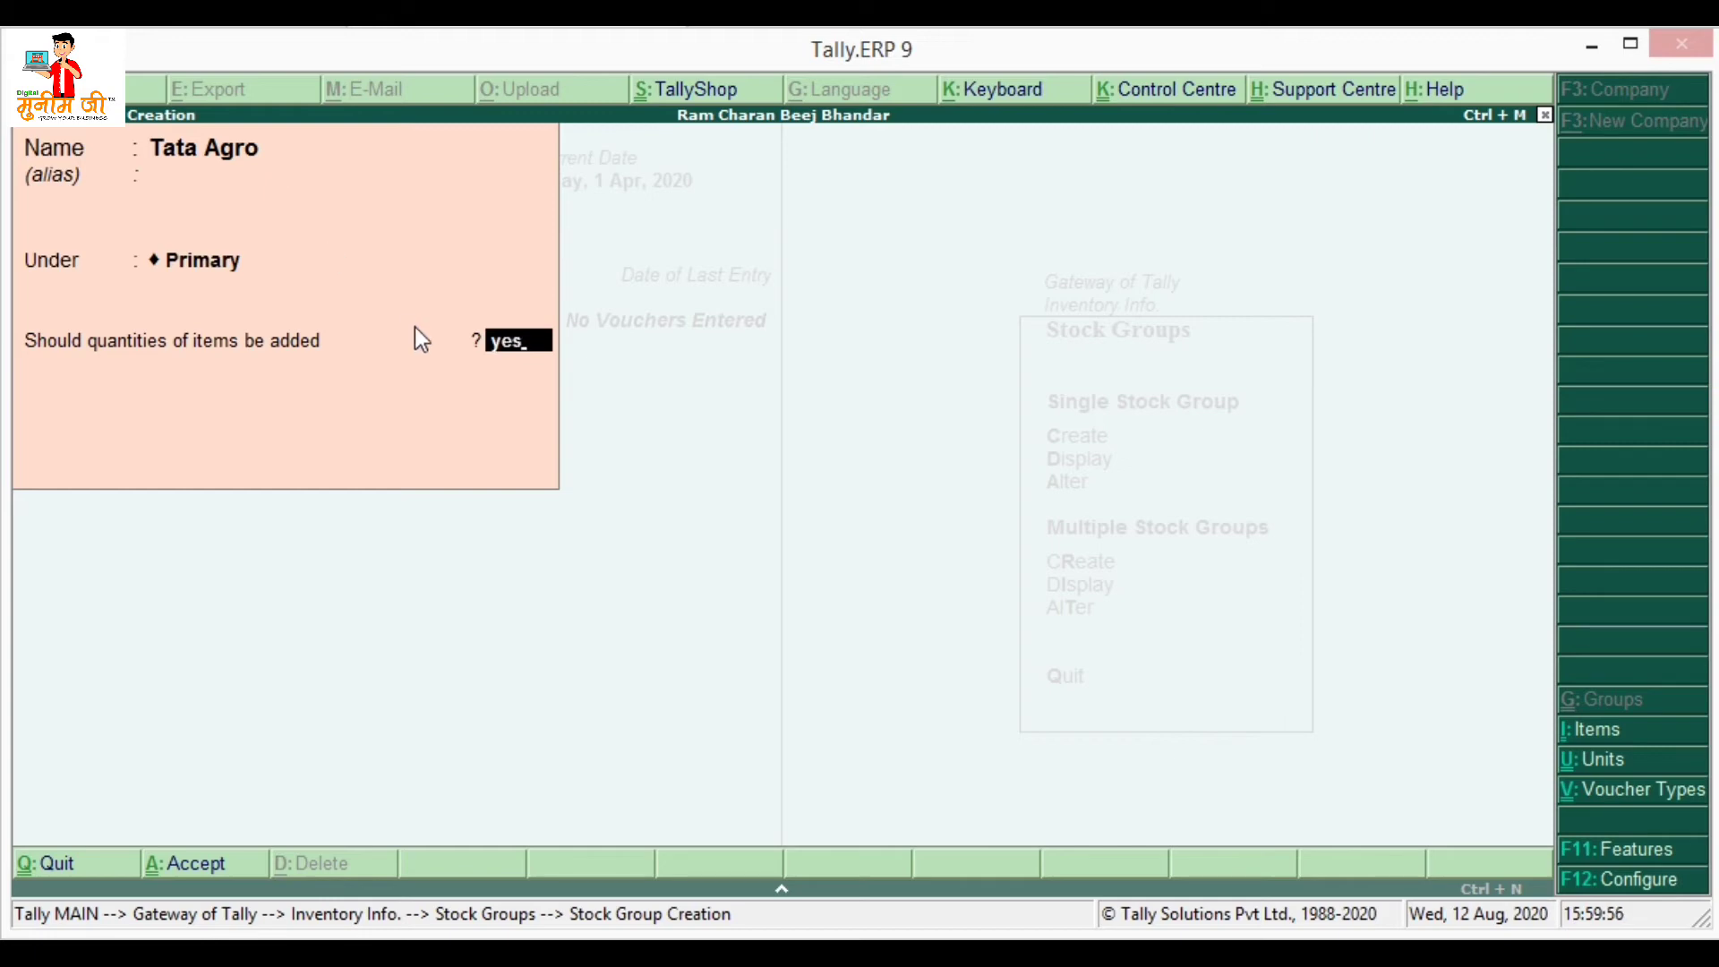
pyautogui.press('Return')
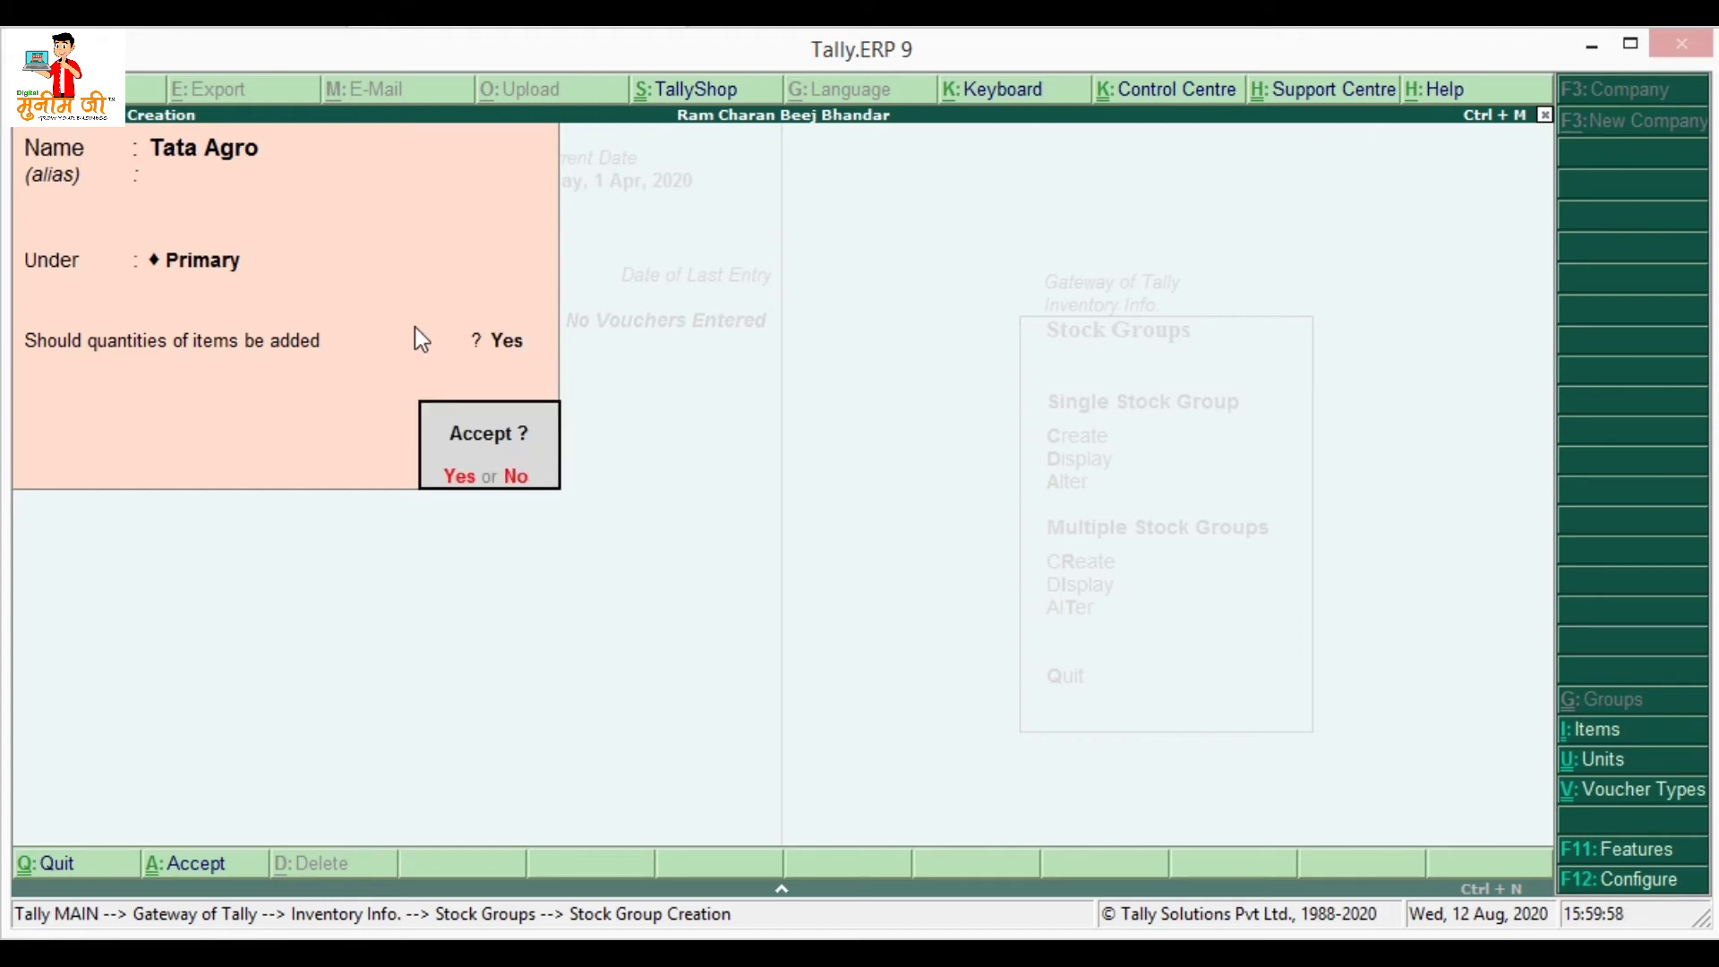
pyautogui.press('Return')
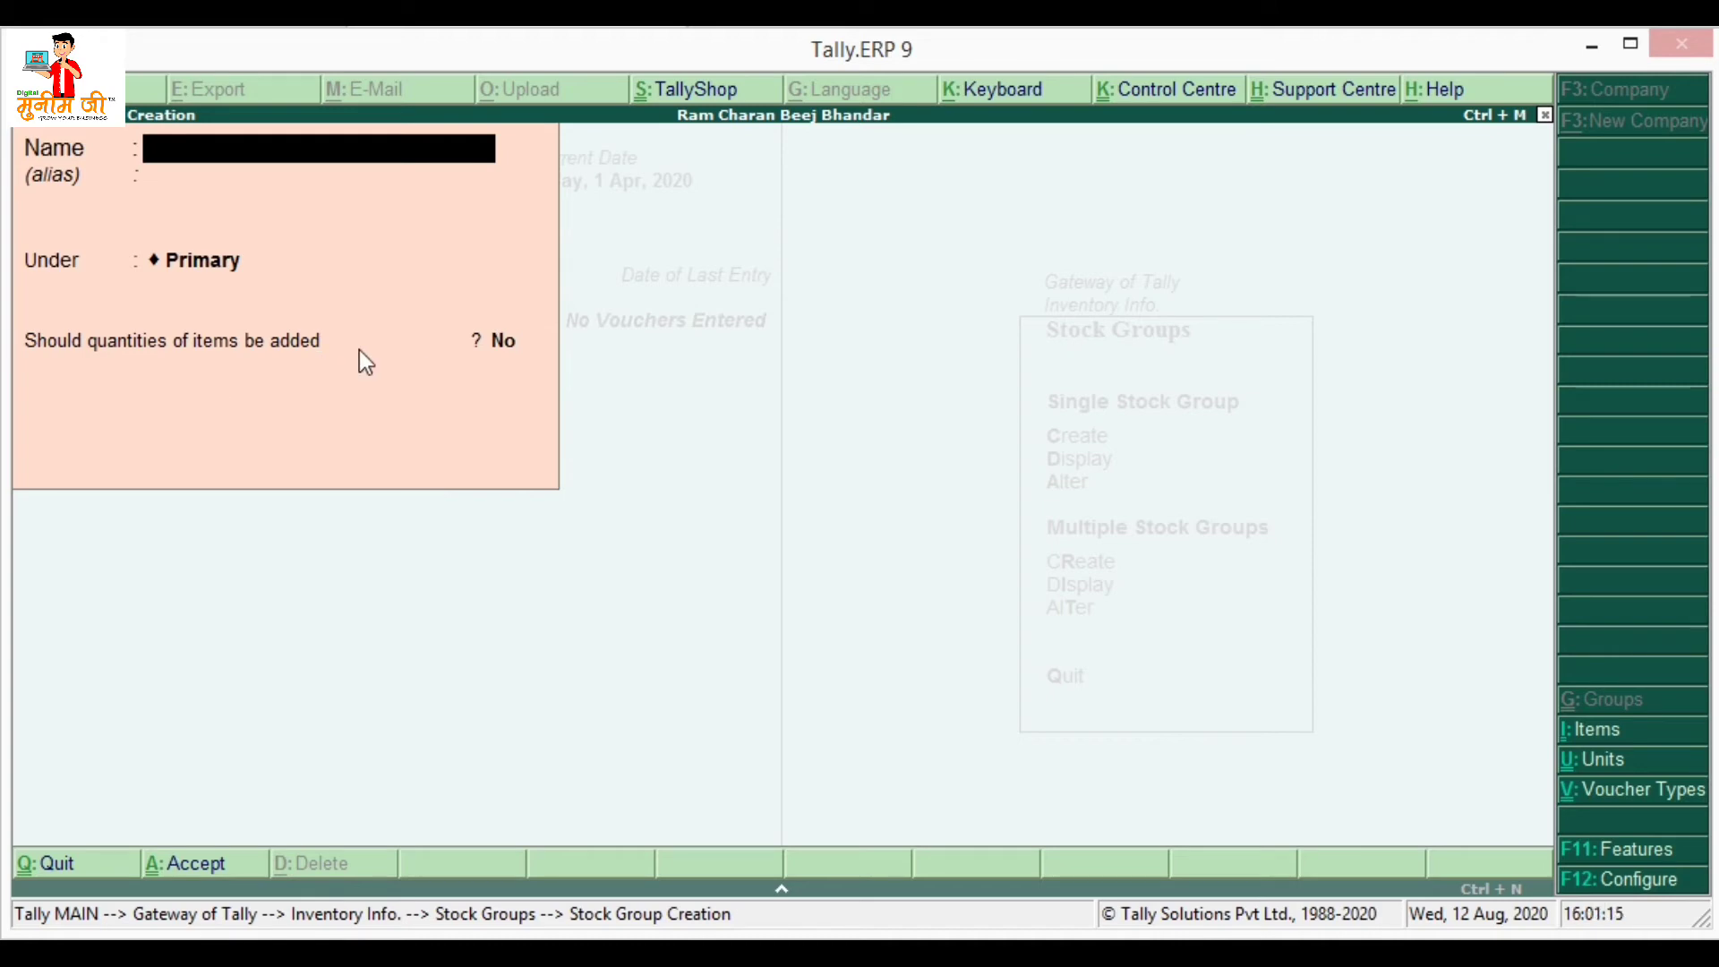
pyautogui.press('Escape')
pyautogui.press('Return')
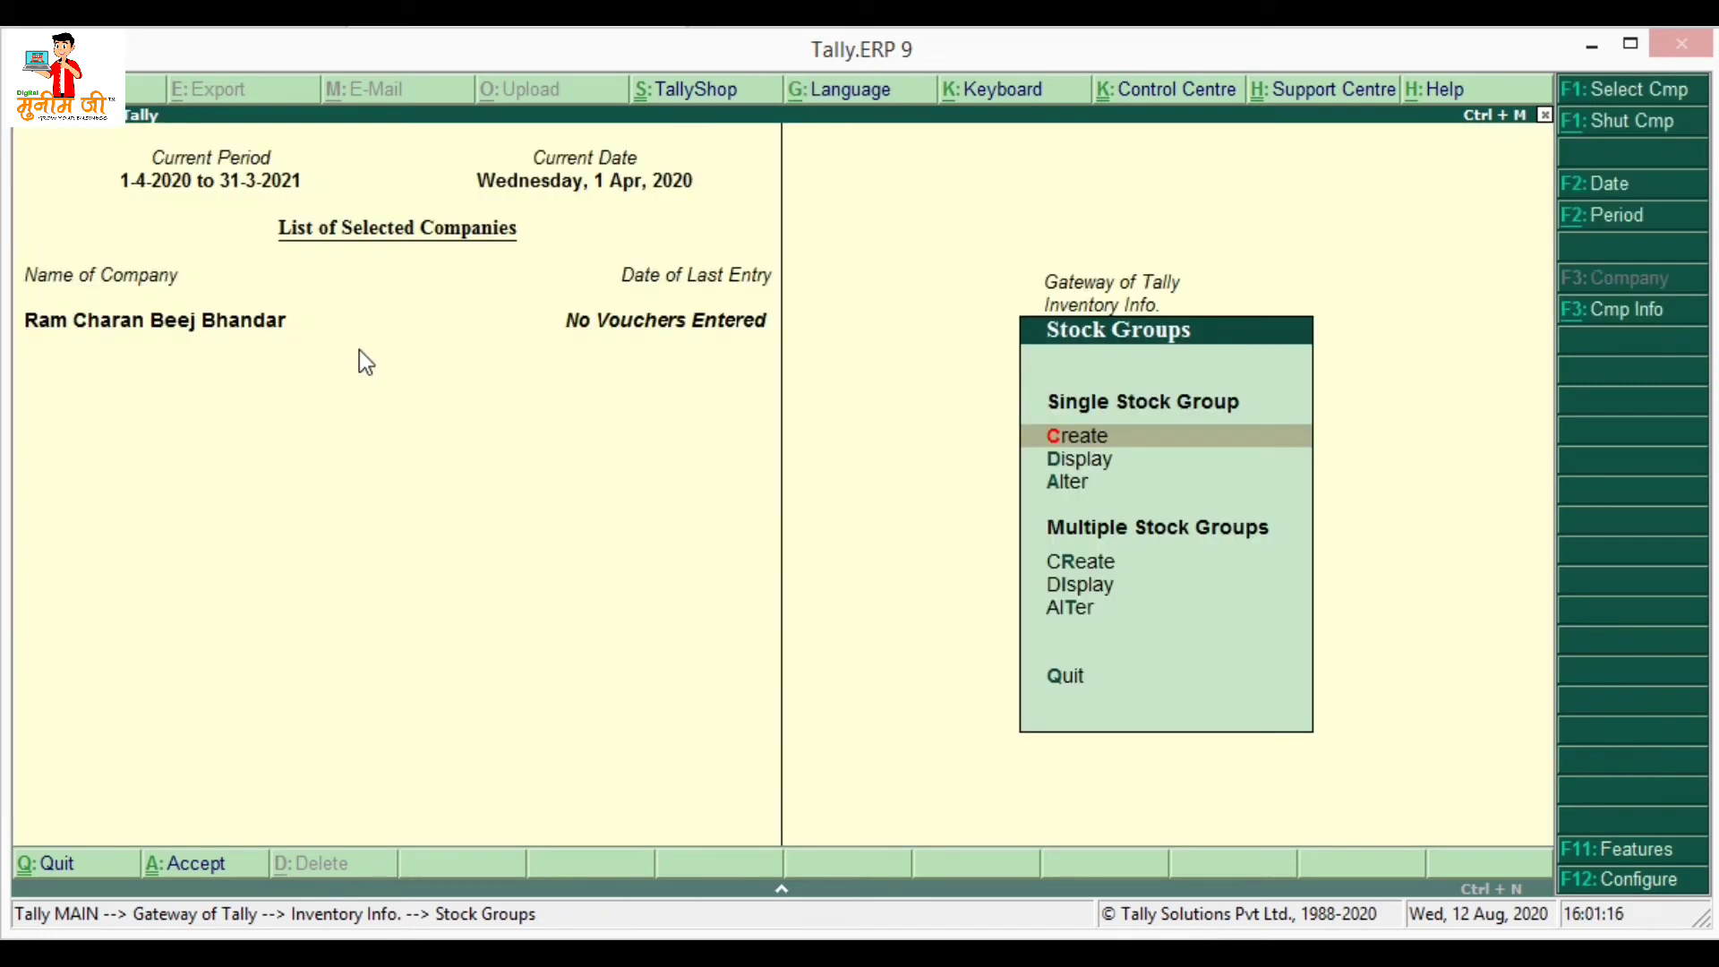
pyautogui.press('Escape')
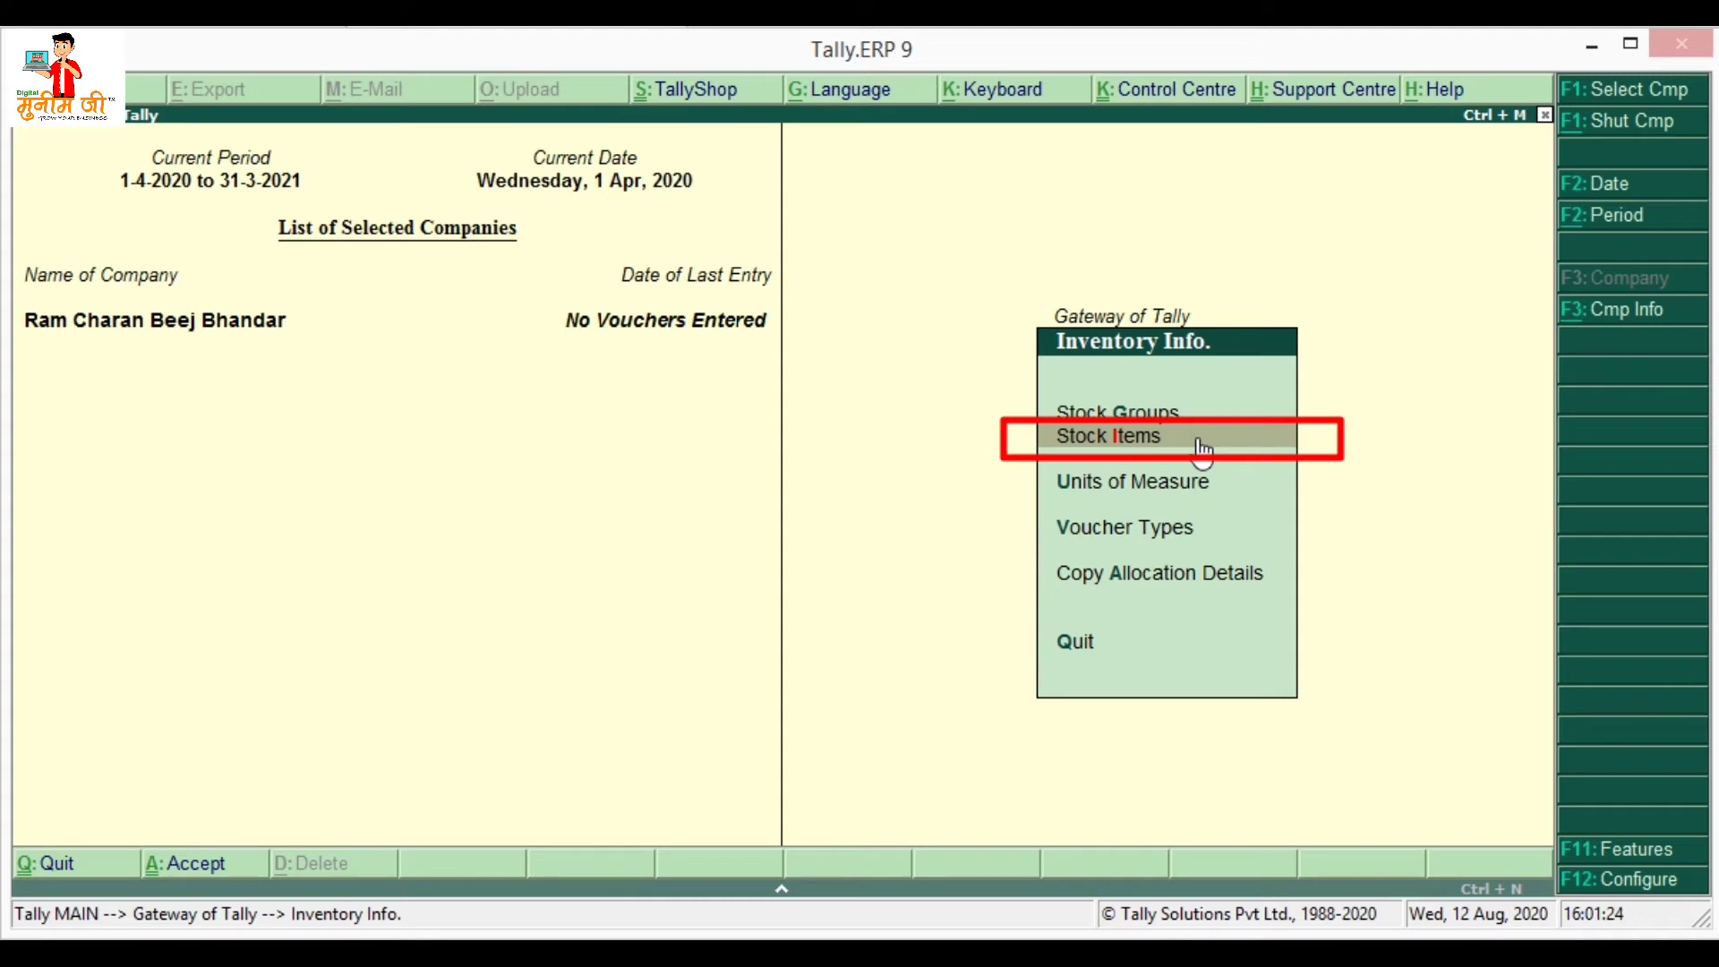
# - Begin stock item 'Jeera Seeds (Tata Agro)' in group Tata Agro with unit Kg
pyautogui.click(1201, 444)
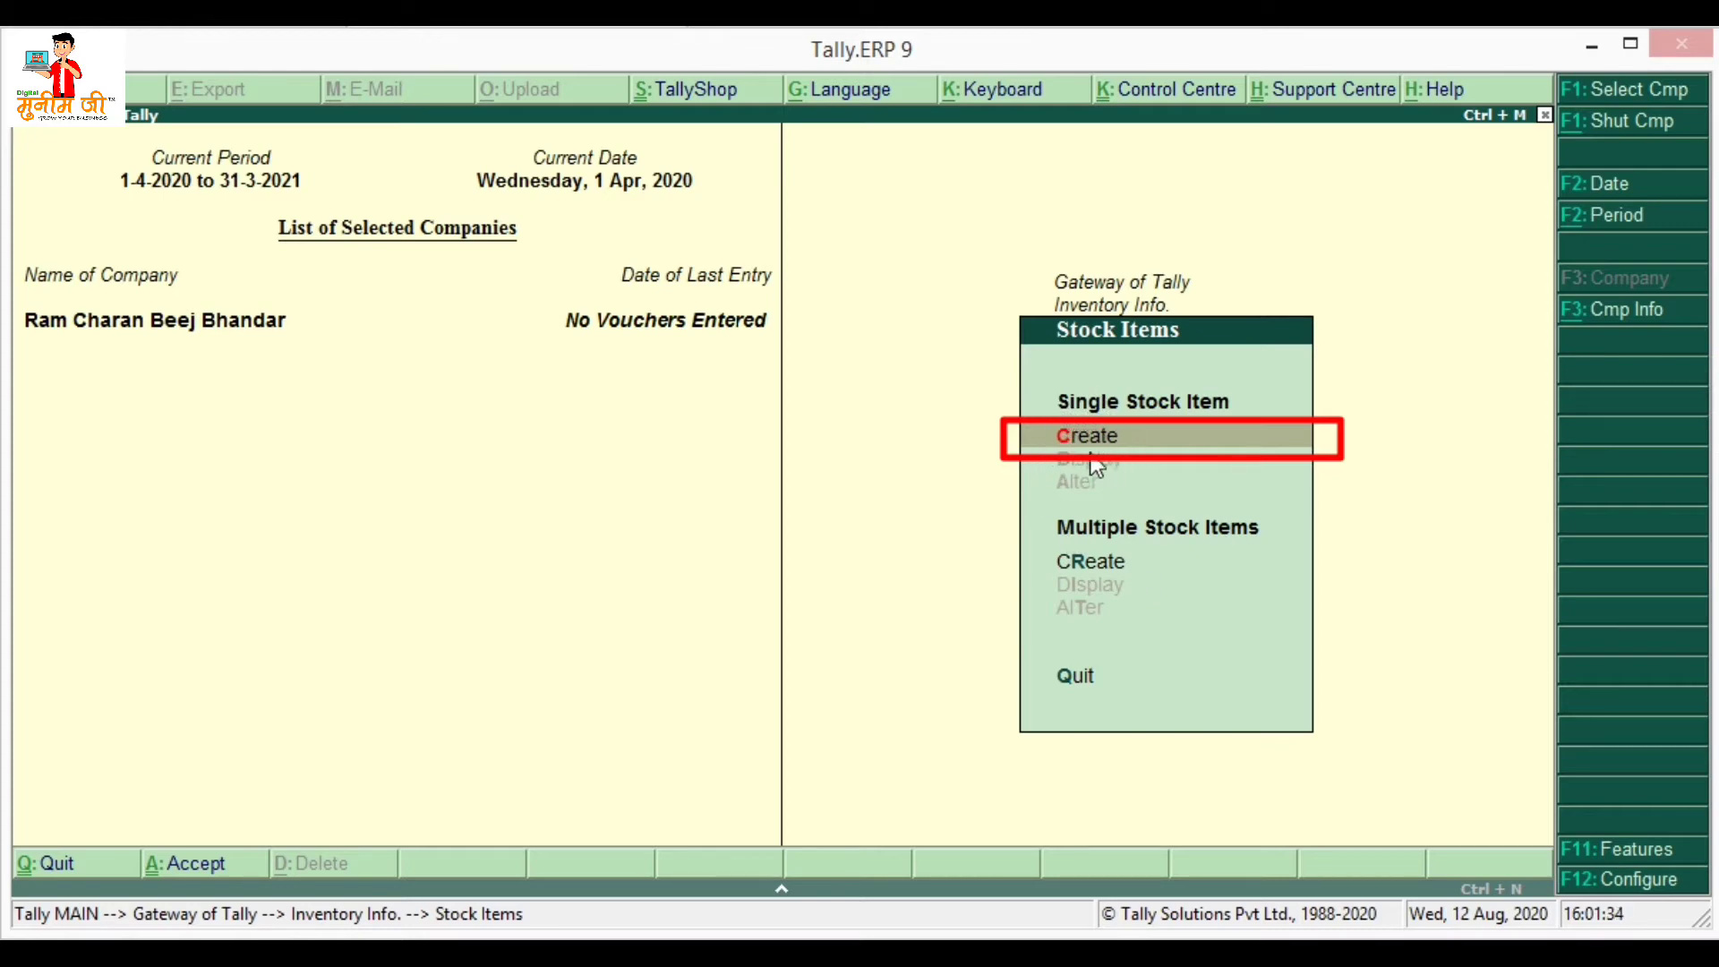
pyautogui.click(1108, 433)
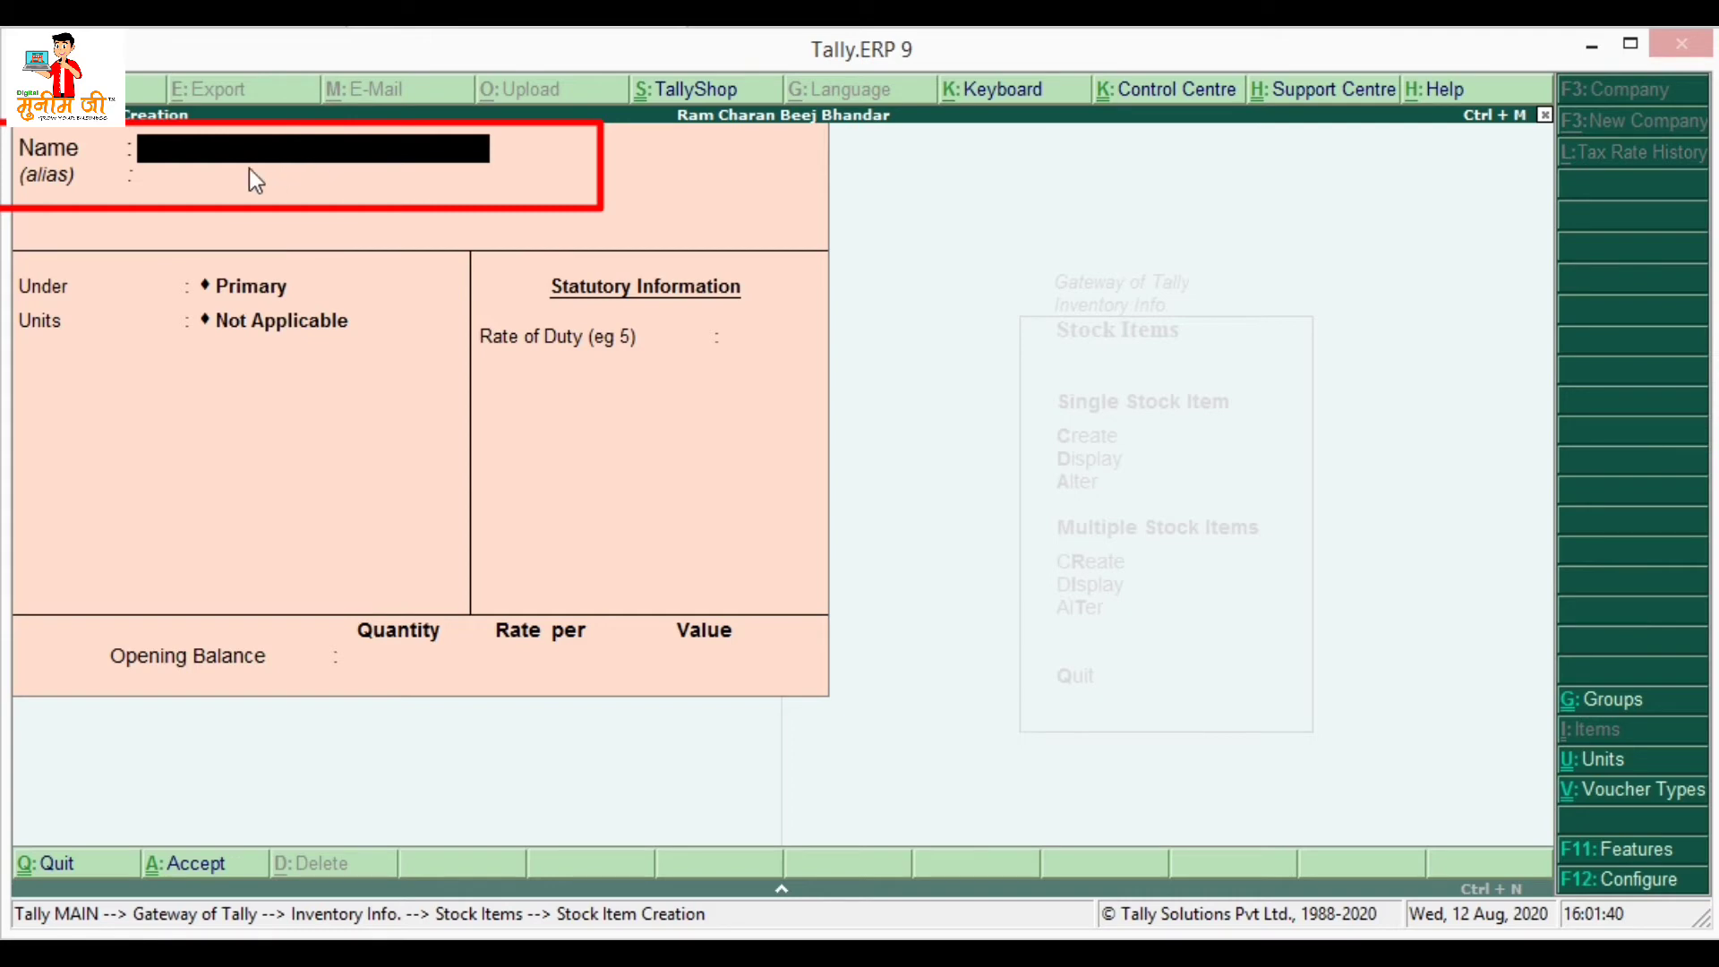
pyautogui.write('Jee')
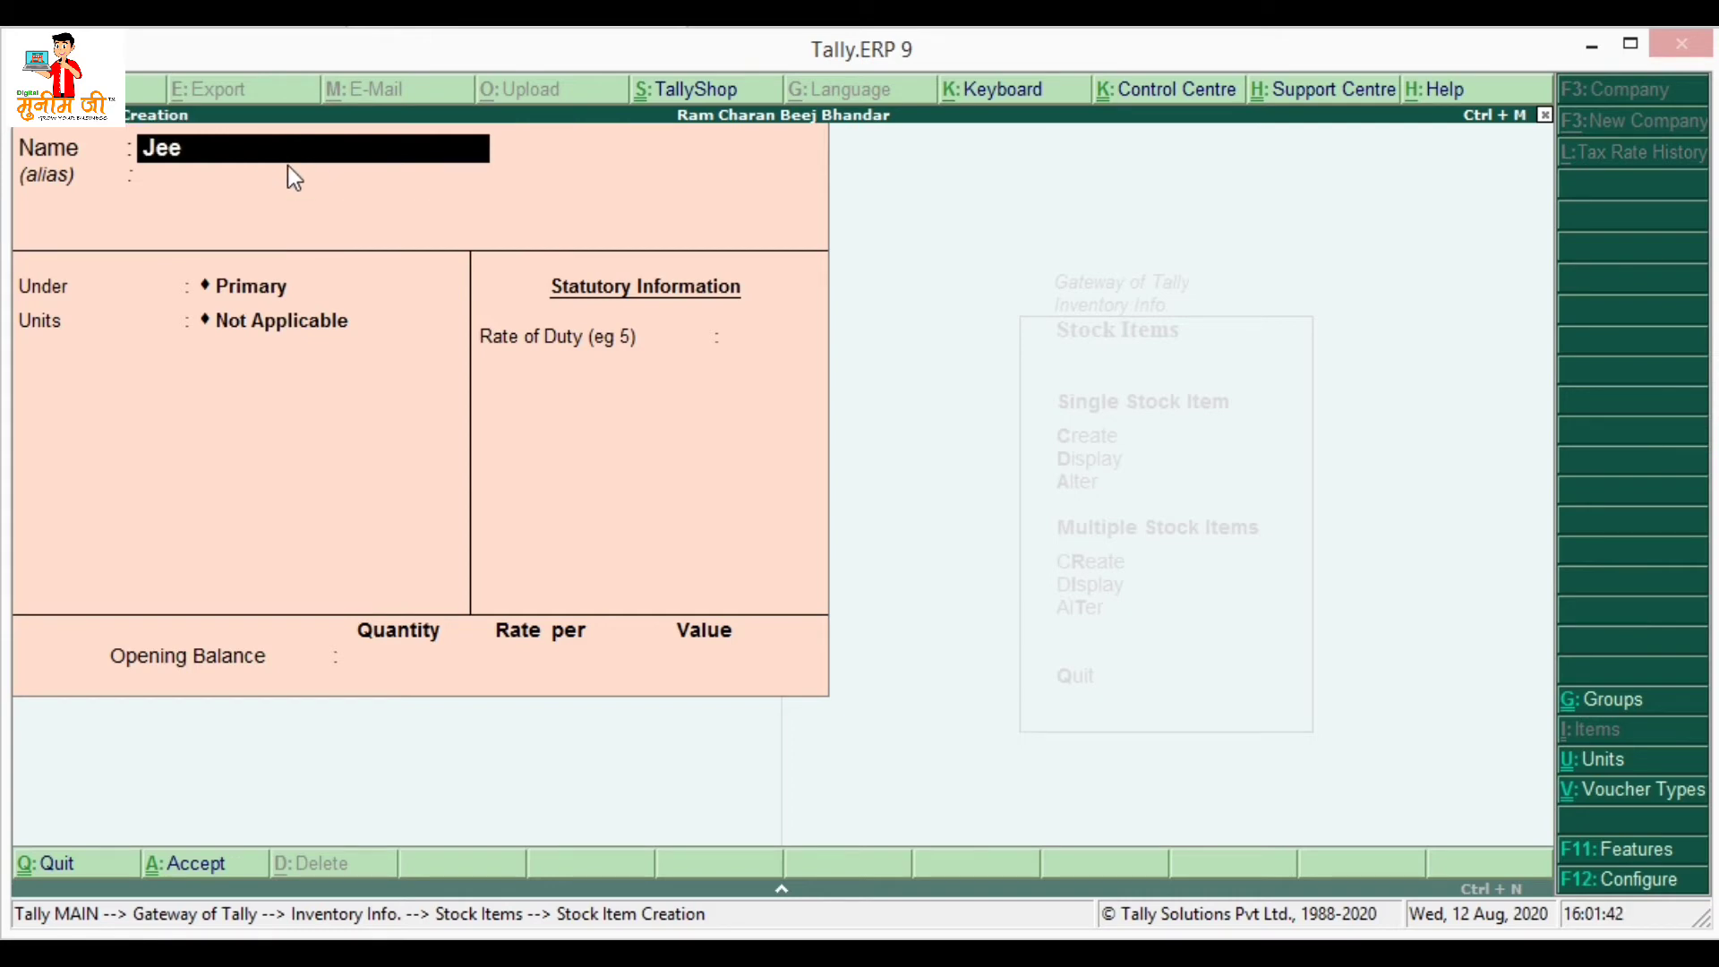
pyautogui.write('ra Seeds (Tata Ag')
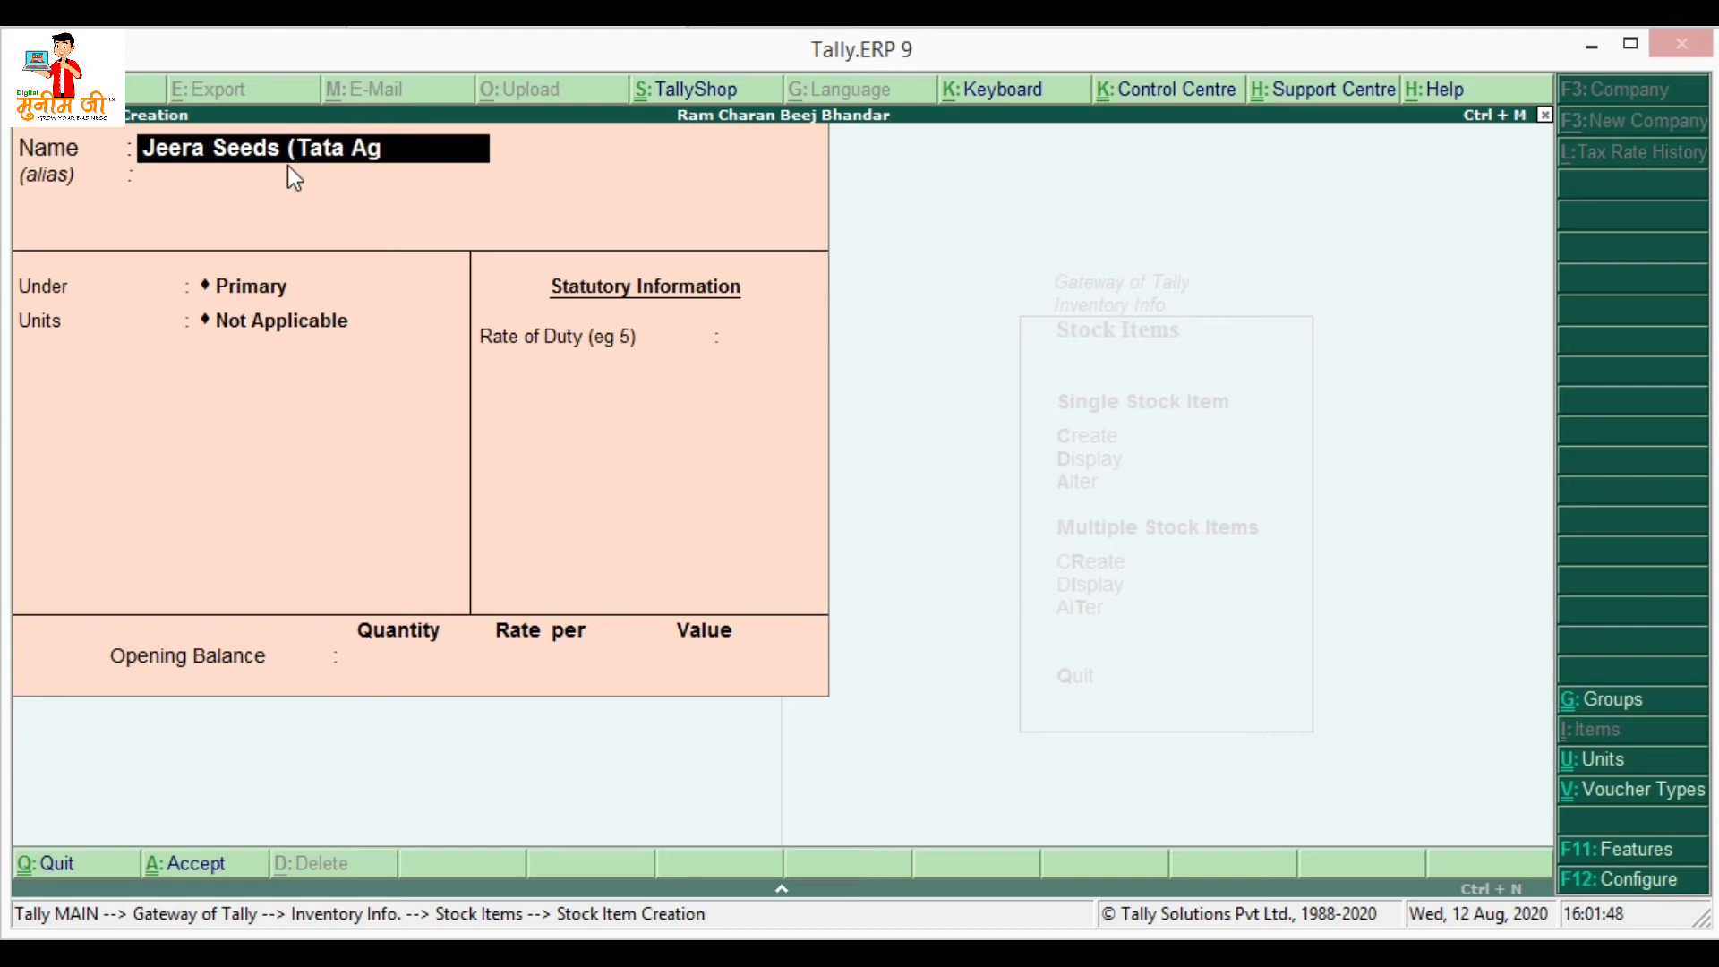
pyautogui.write('ro)')
pyautogui.press('Return')
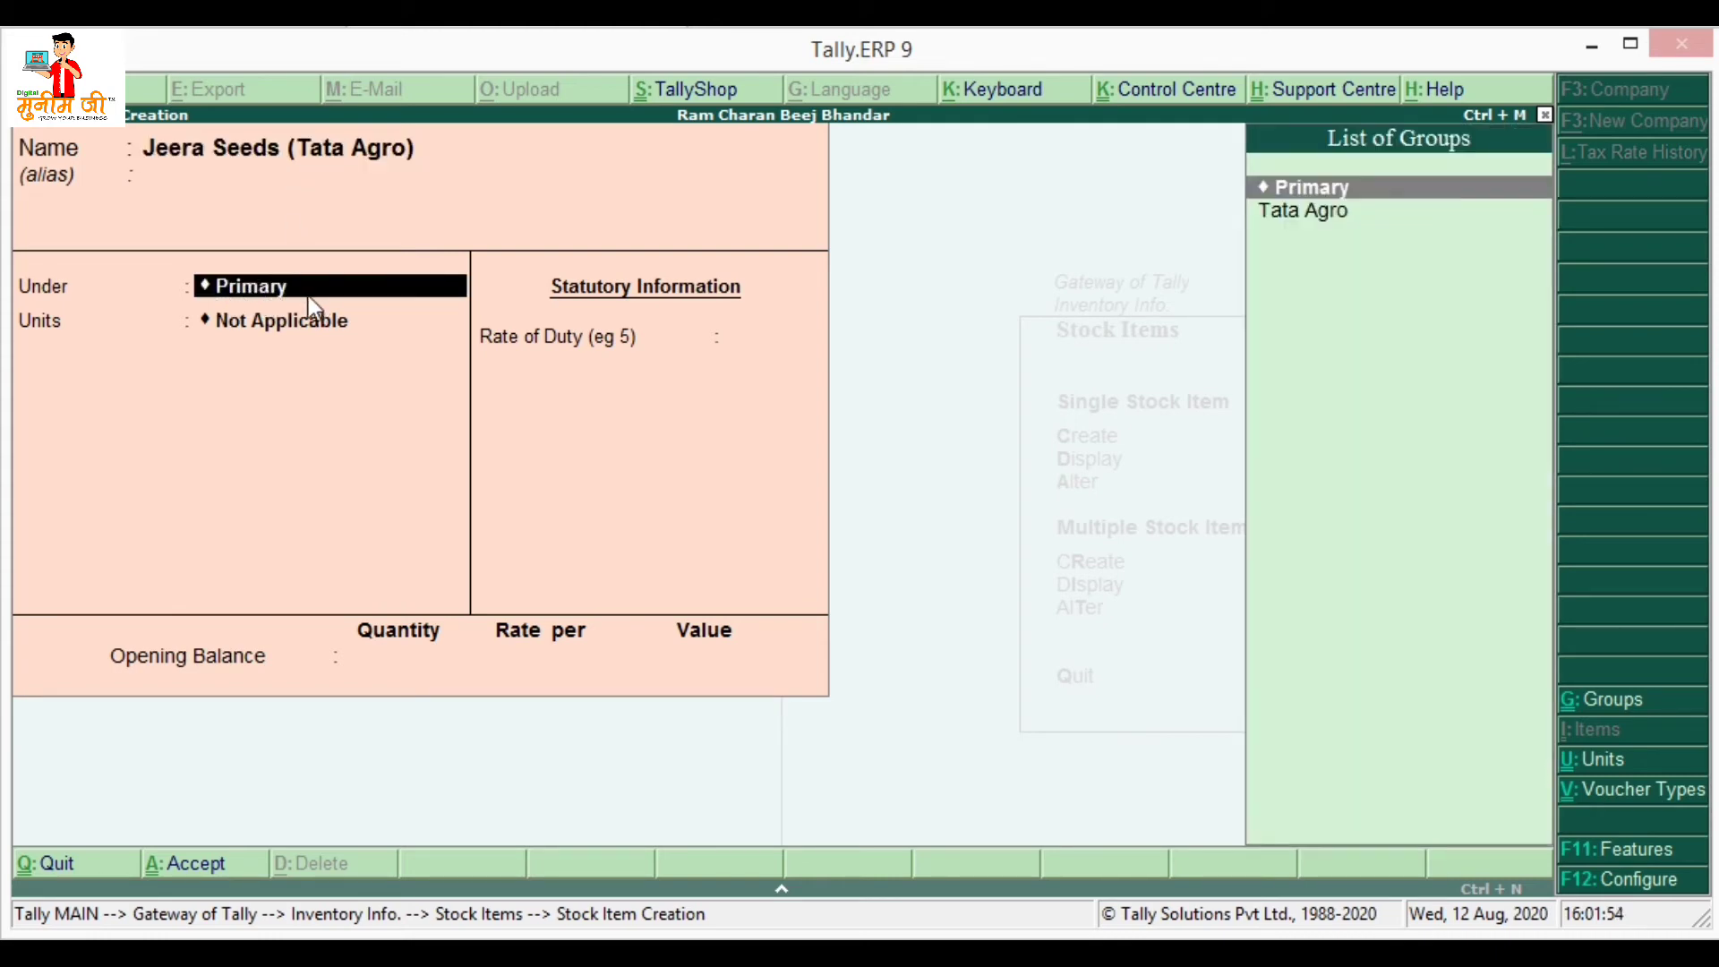
pyautogui.press('Down')
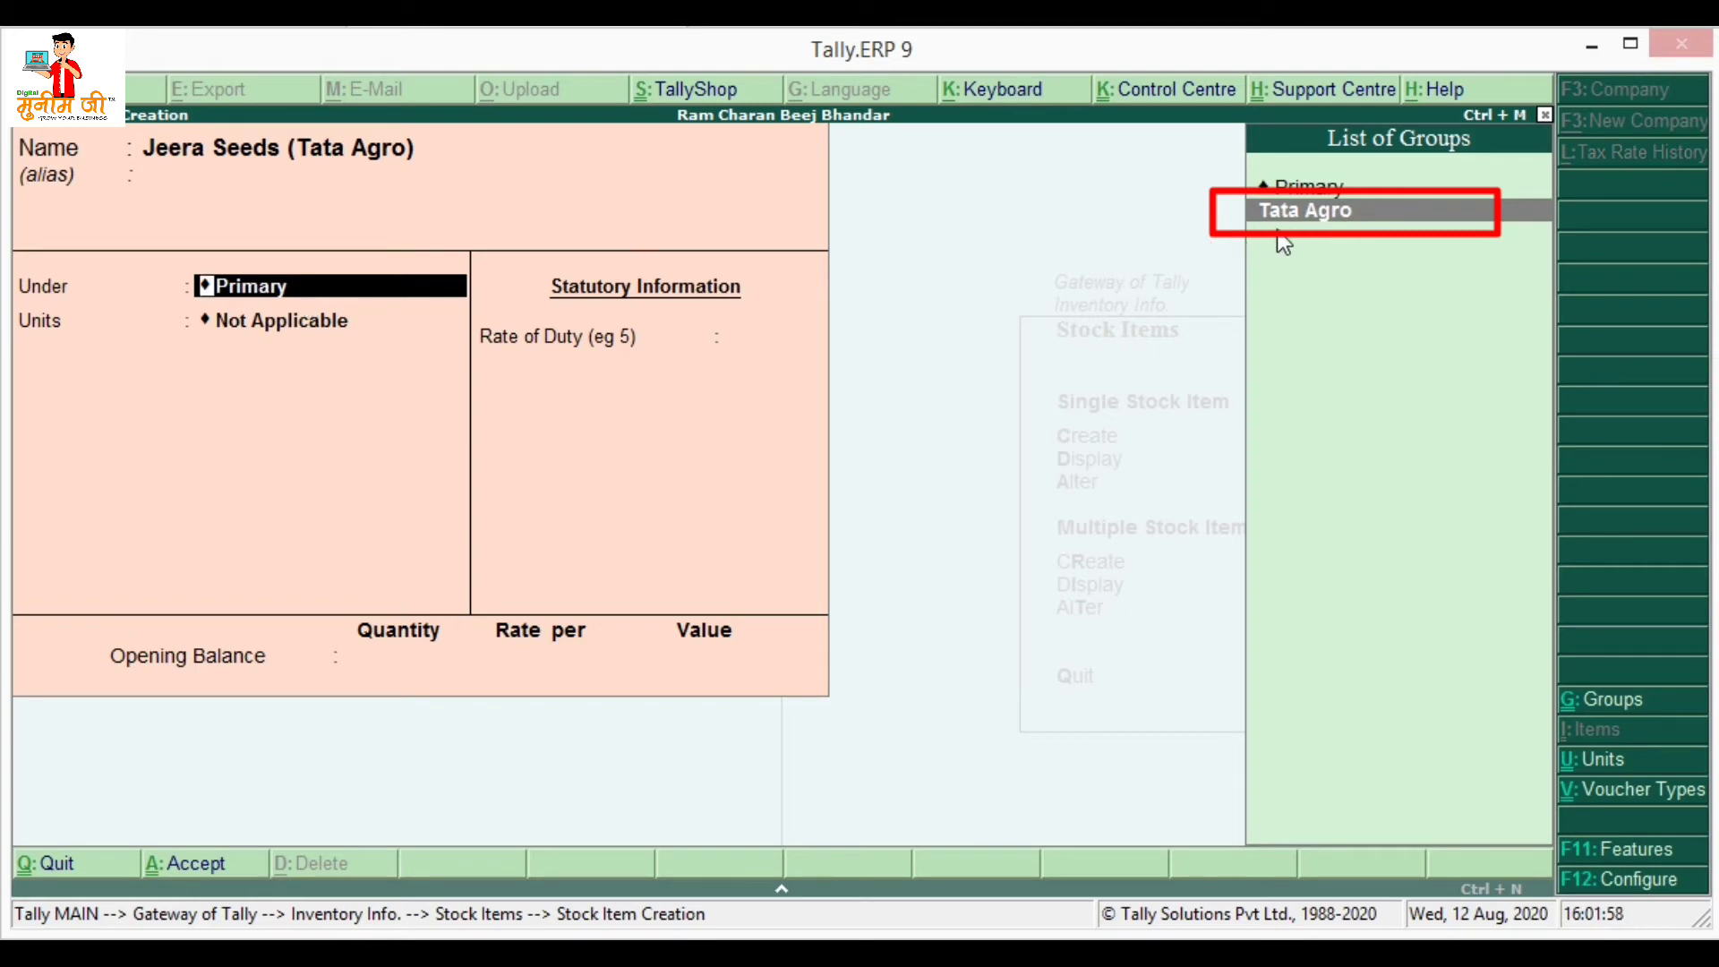
pyautogui.press('Return')
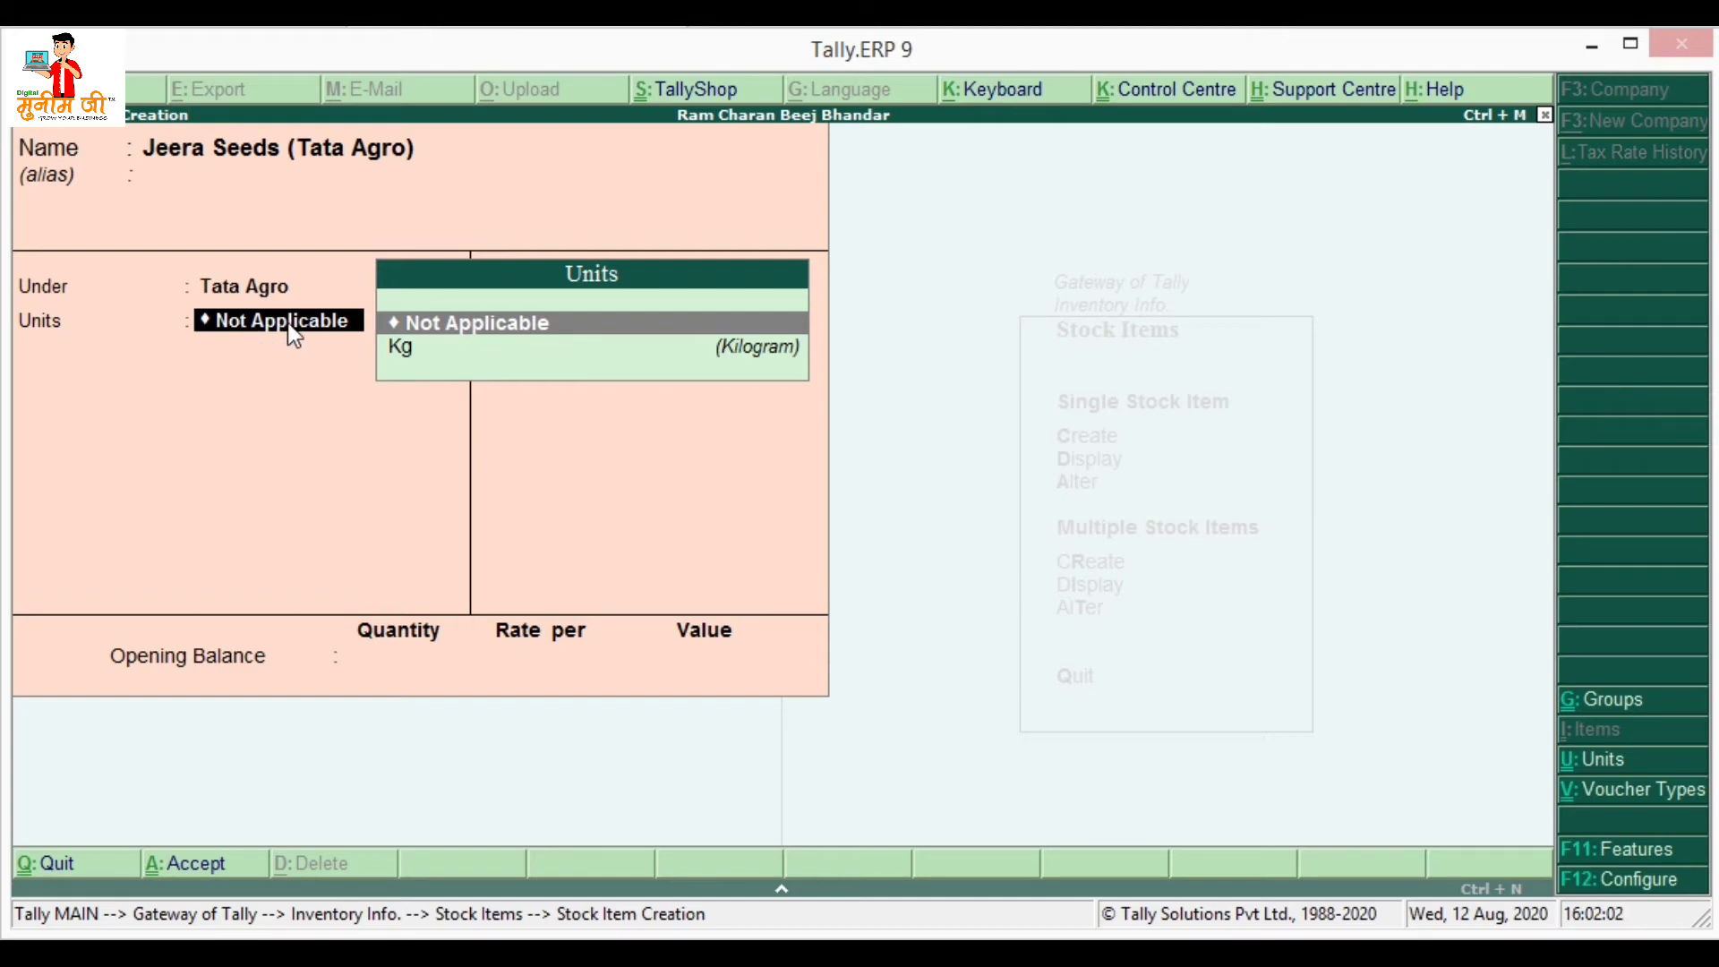
pyautogui.press('Down')
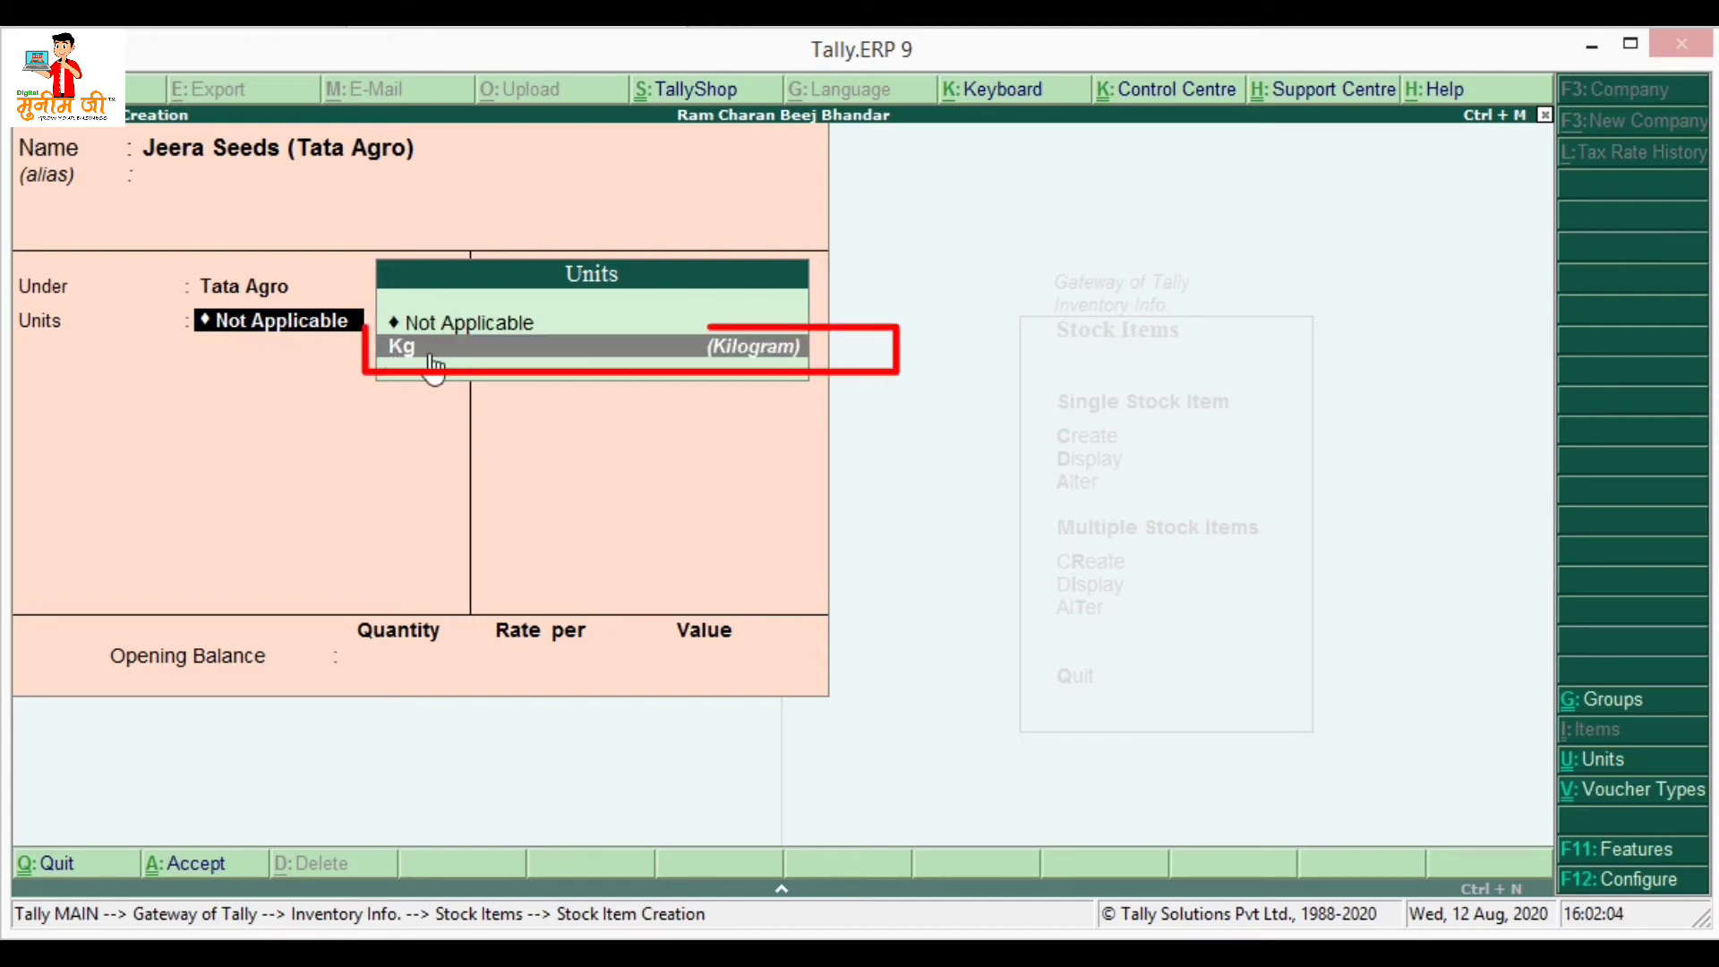
pyautogui.click(433, 362)
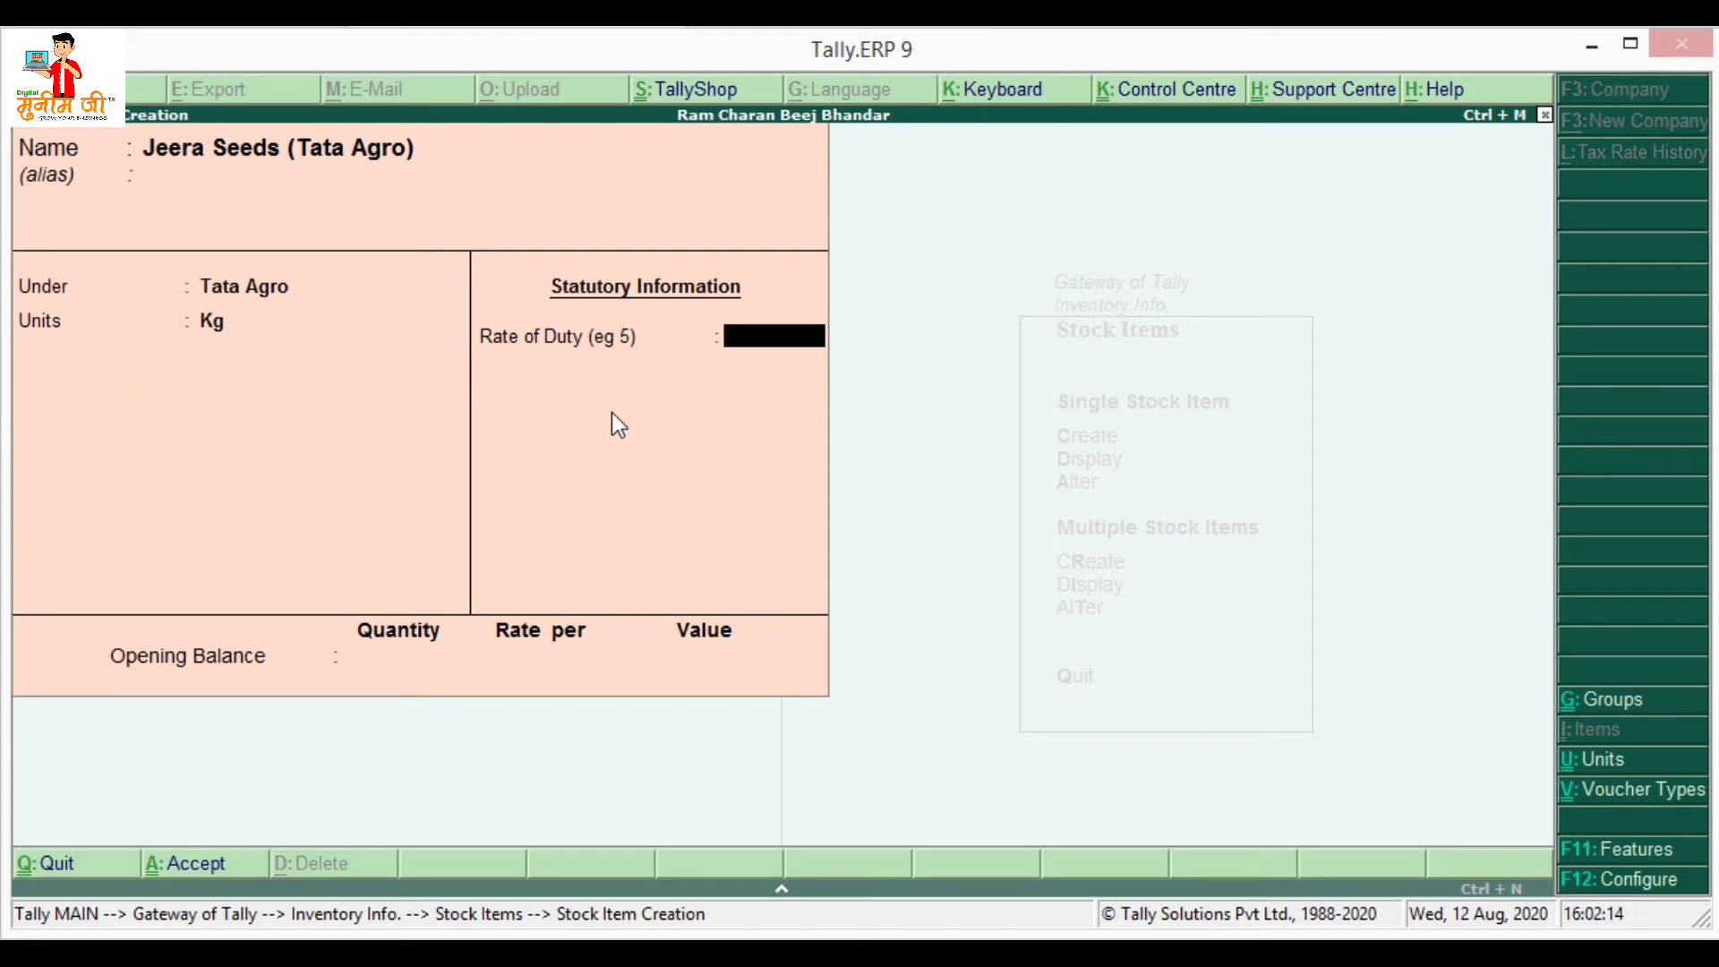
# - Enable standard rates for stock items in the F12 configuration
pyautogui.click(1622, 882)
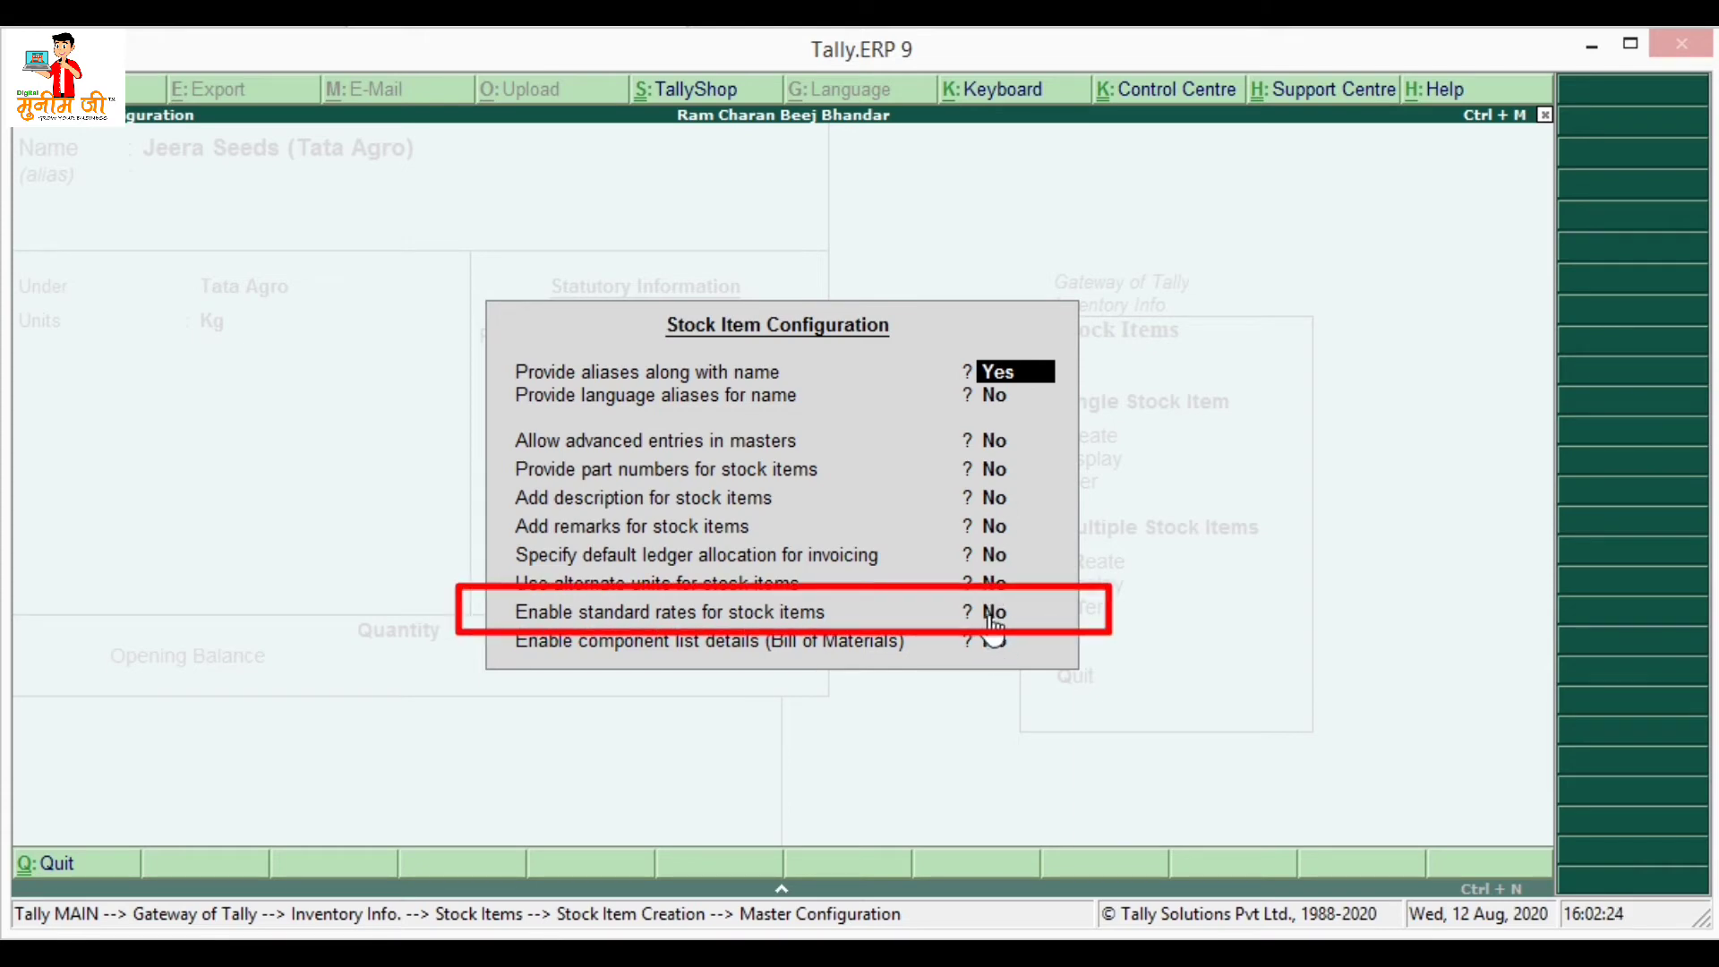
pyautogui.press('Return')
pyautogui.press('Return')
pyautogui.press('Return')
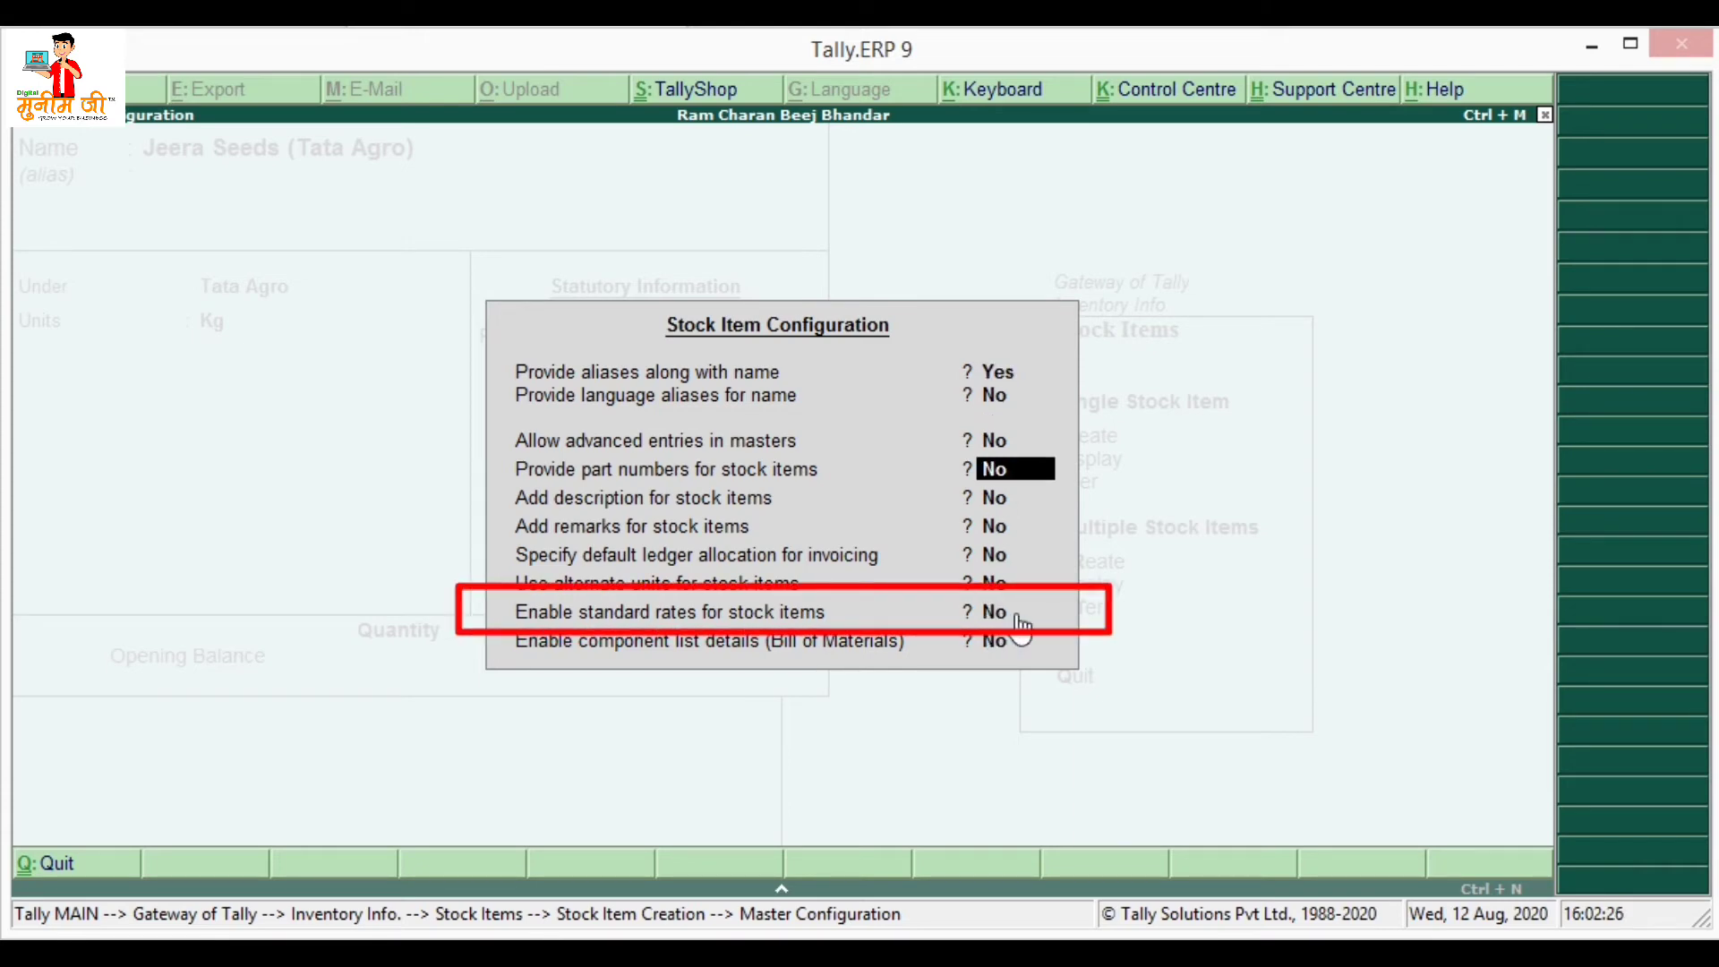
pyautogui.press('Return')
pyautogui.press('Return')
pyautogui.press('Return')
pyautogui.press('Return')
pyautogui.press('Return')
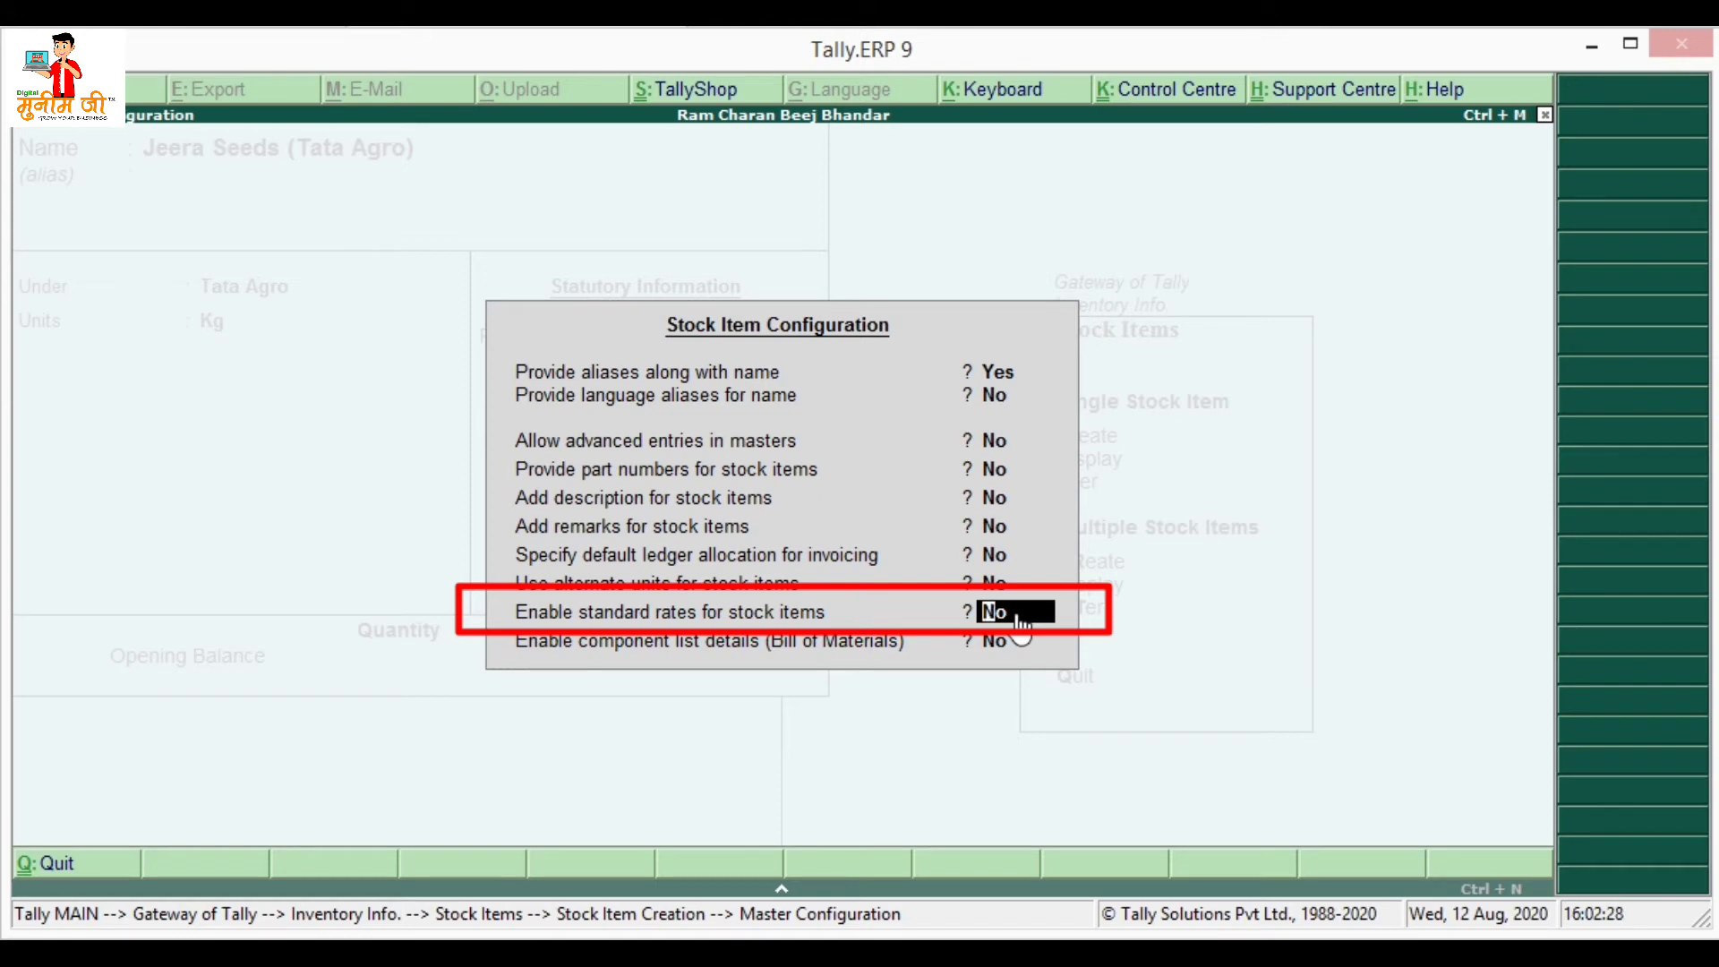
pyautogui.write('yes')
pyautogui.press('Return')
pyautogui.press('Return')
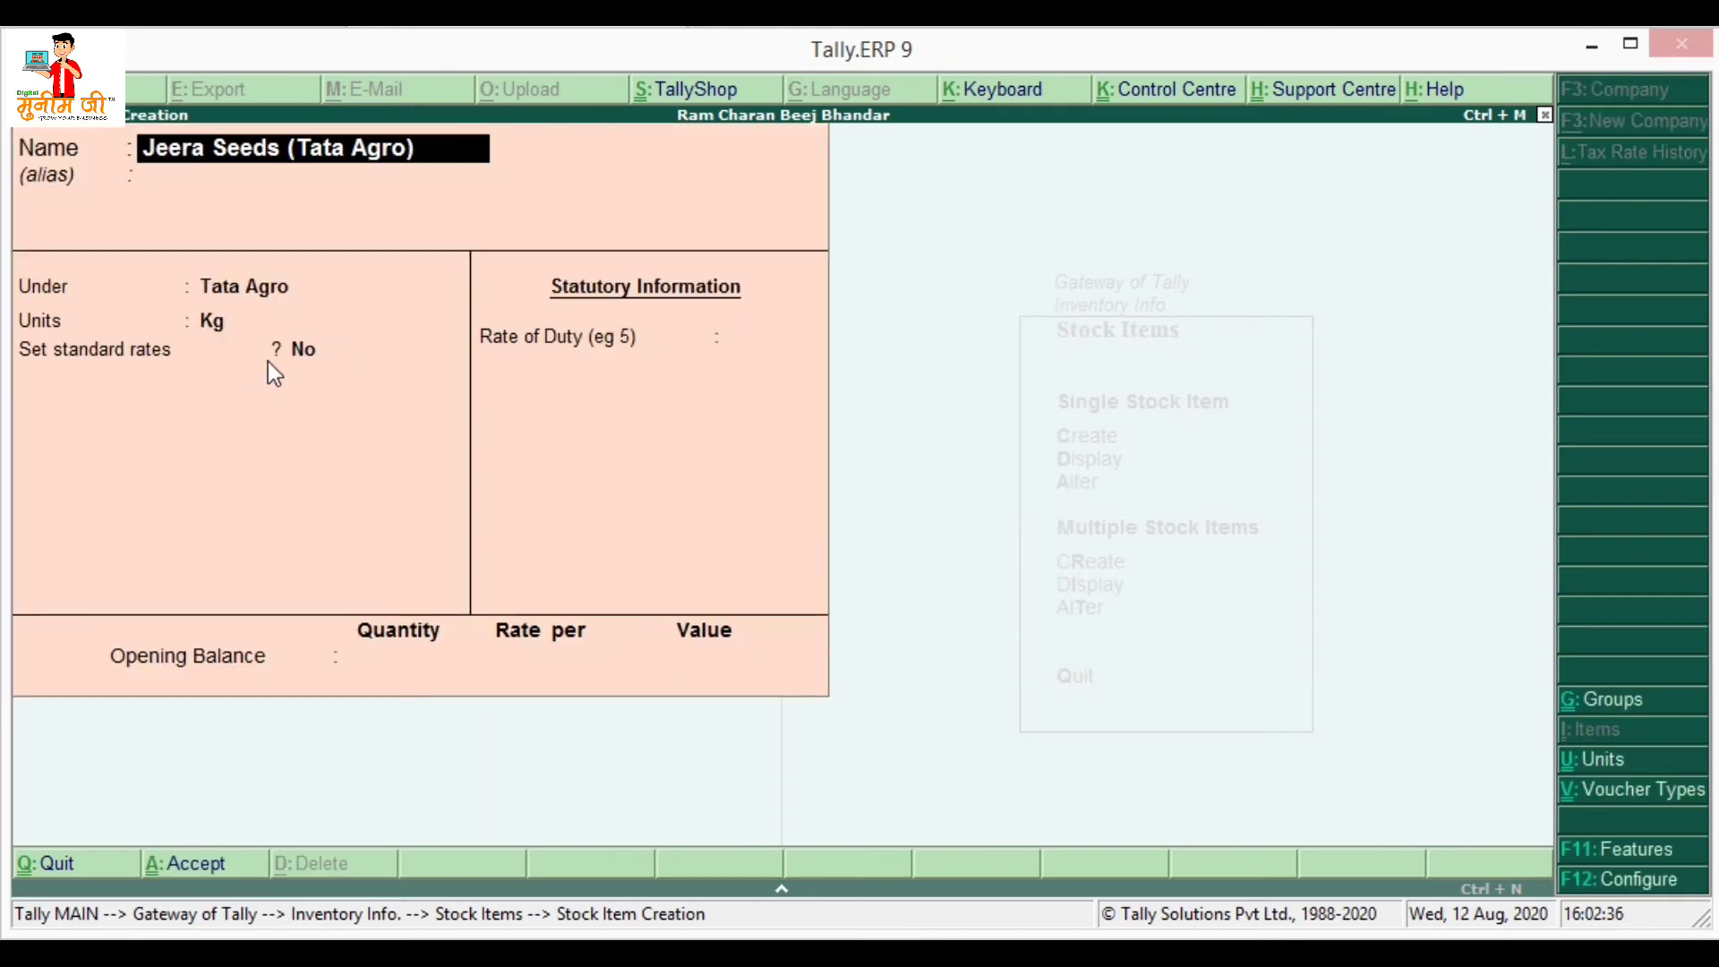
# - Set 'Set standard rates' to Yes to open the Standard Rates table
pyautogui.press('Return')
pyautogui.press('Return')
pyautogui.press('Return')
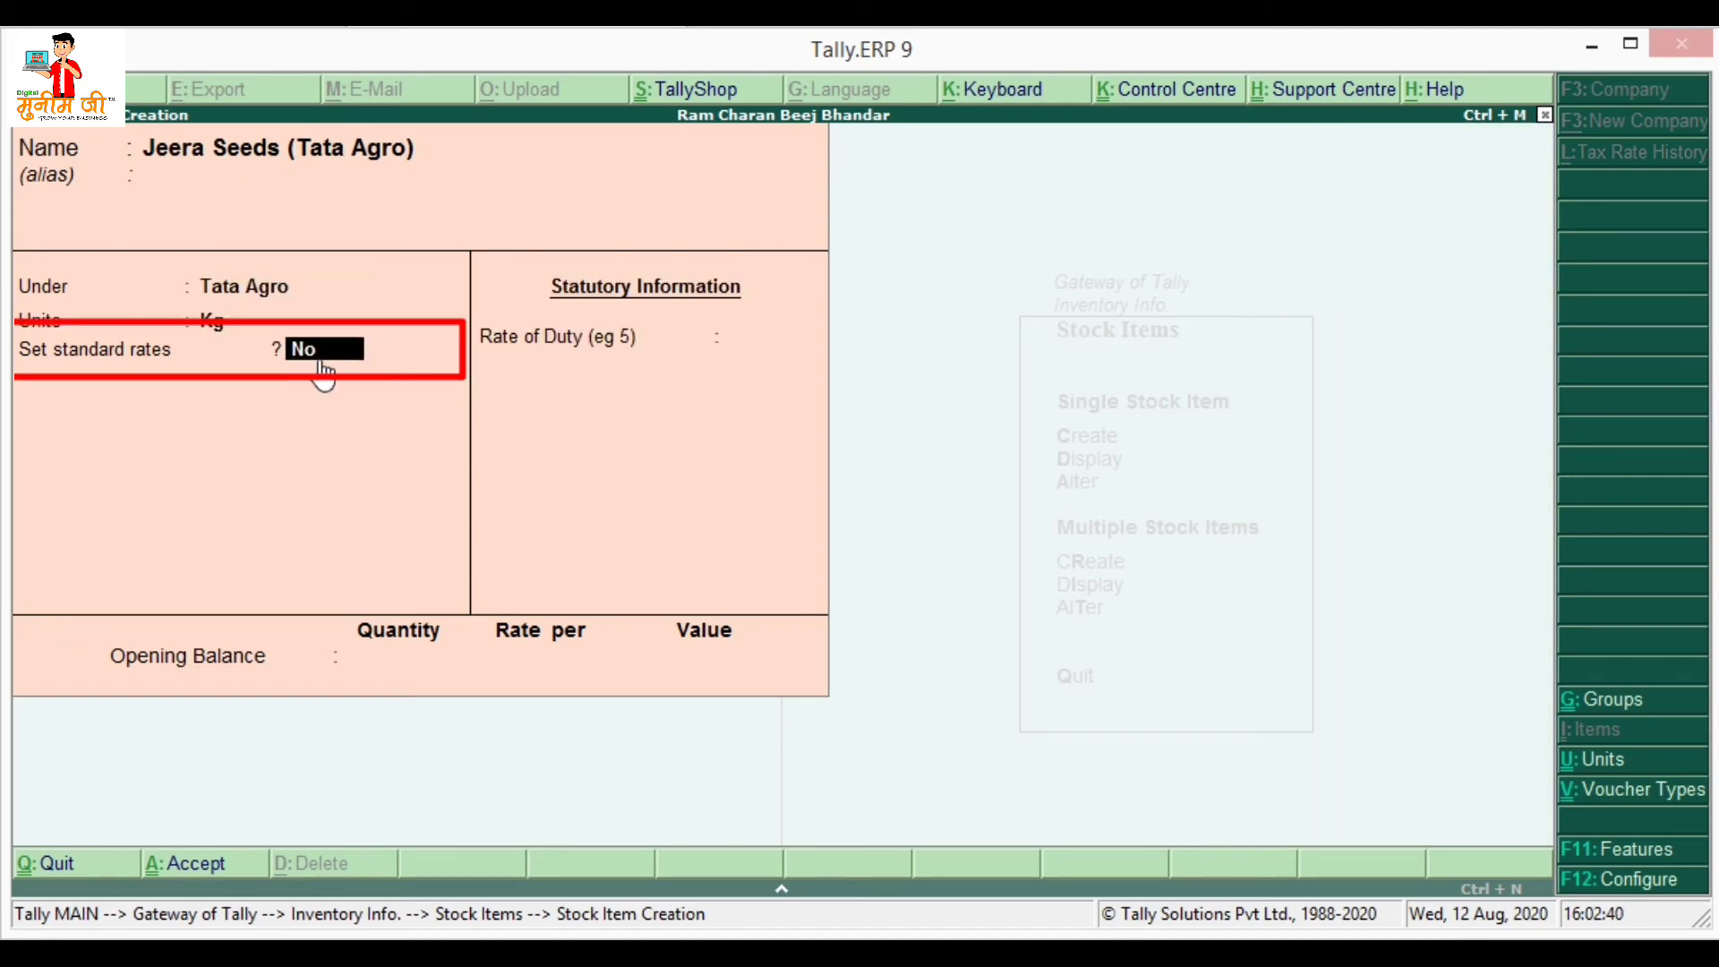
pyautogui.write('Yes')
pyautogui.press('Return')
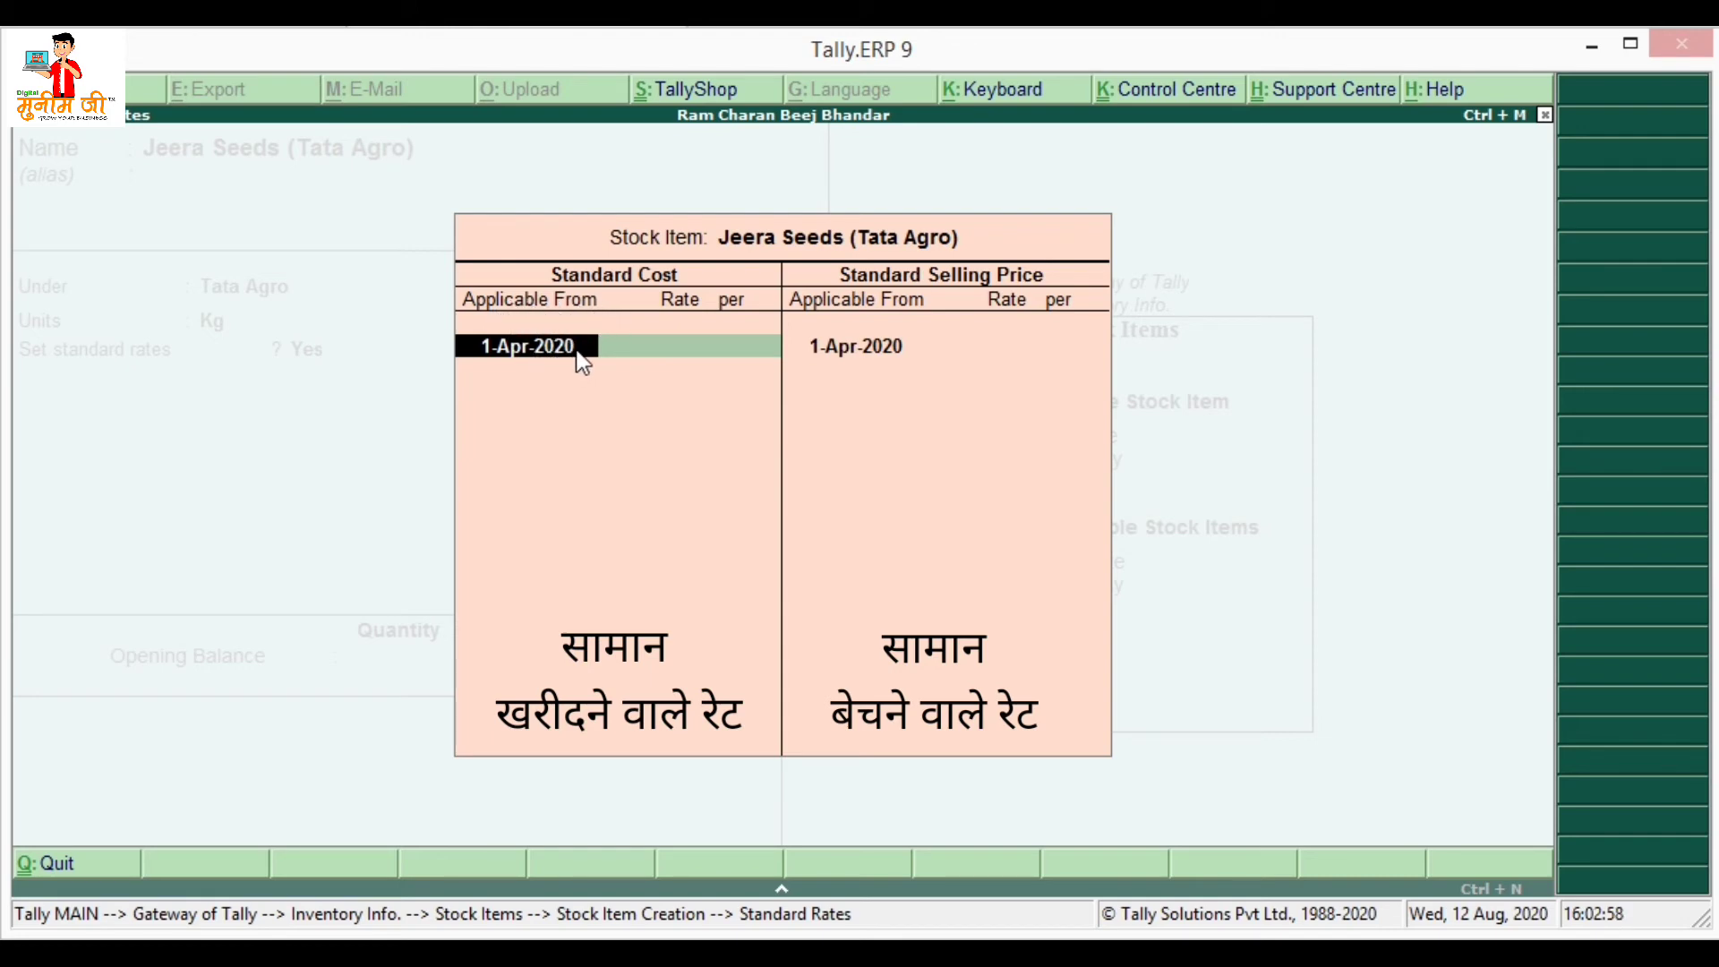
# - Enter a standard cost of 400 per Kg applicable from 1-Apr-2020
pyautogui.press('Return')
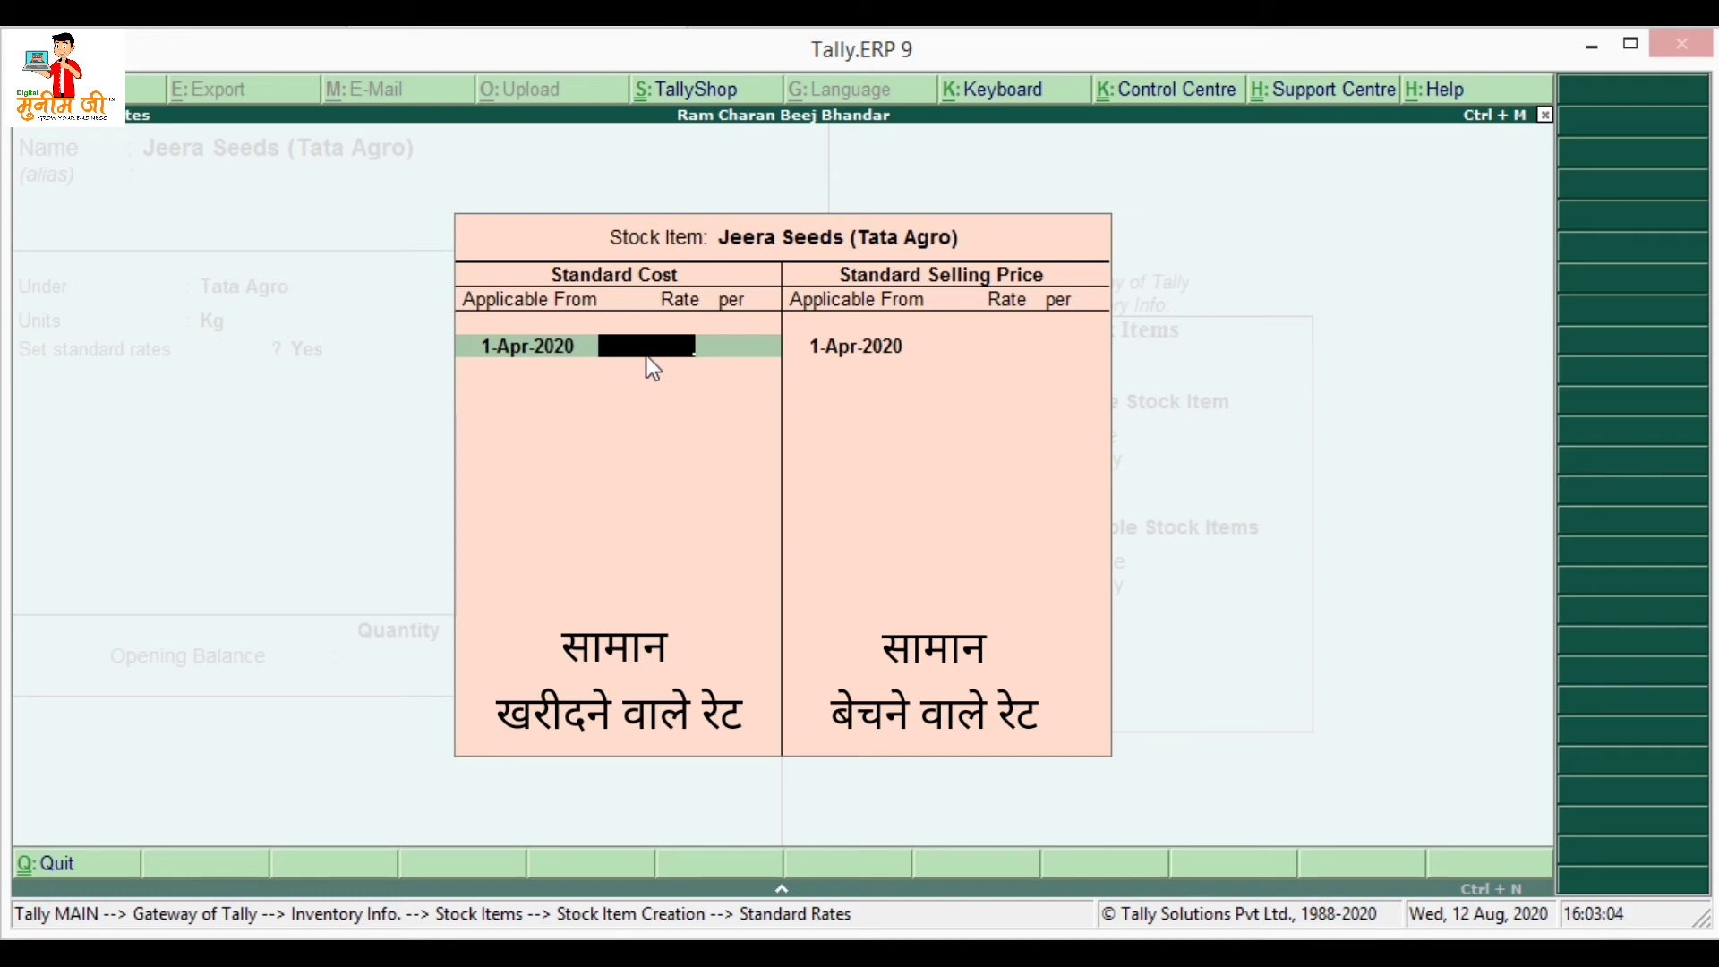
pyautogui.write('400')
pyautogui.press('Return')
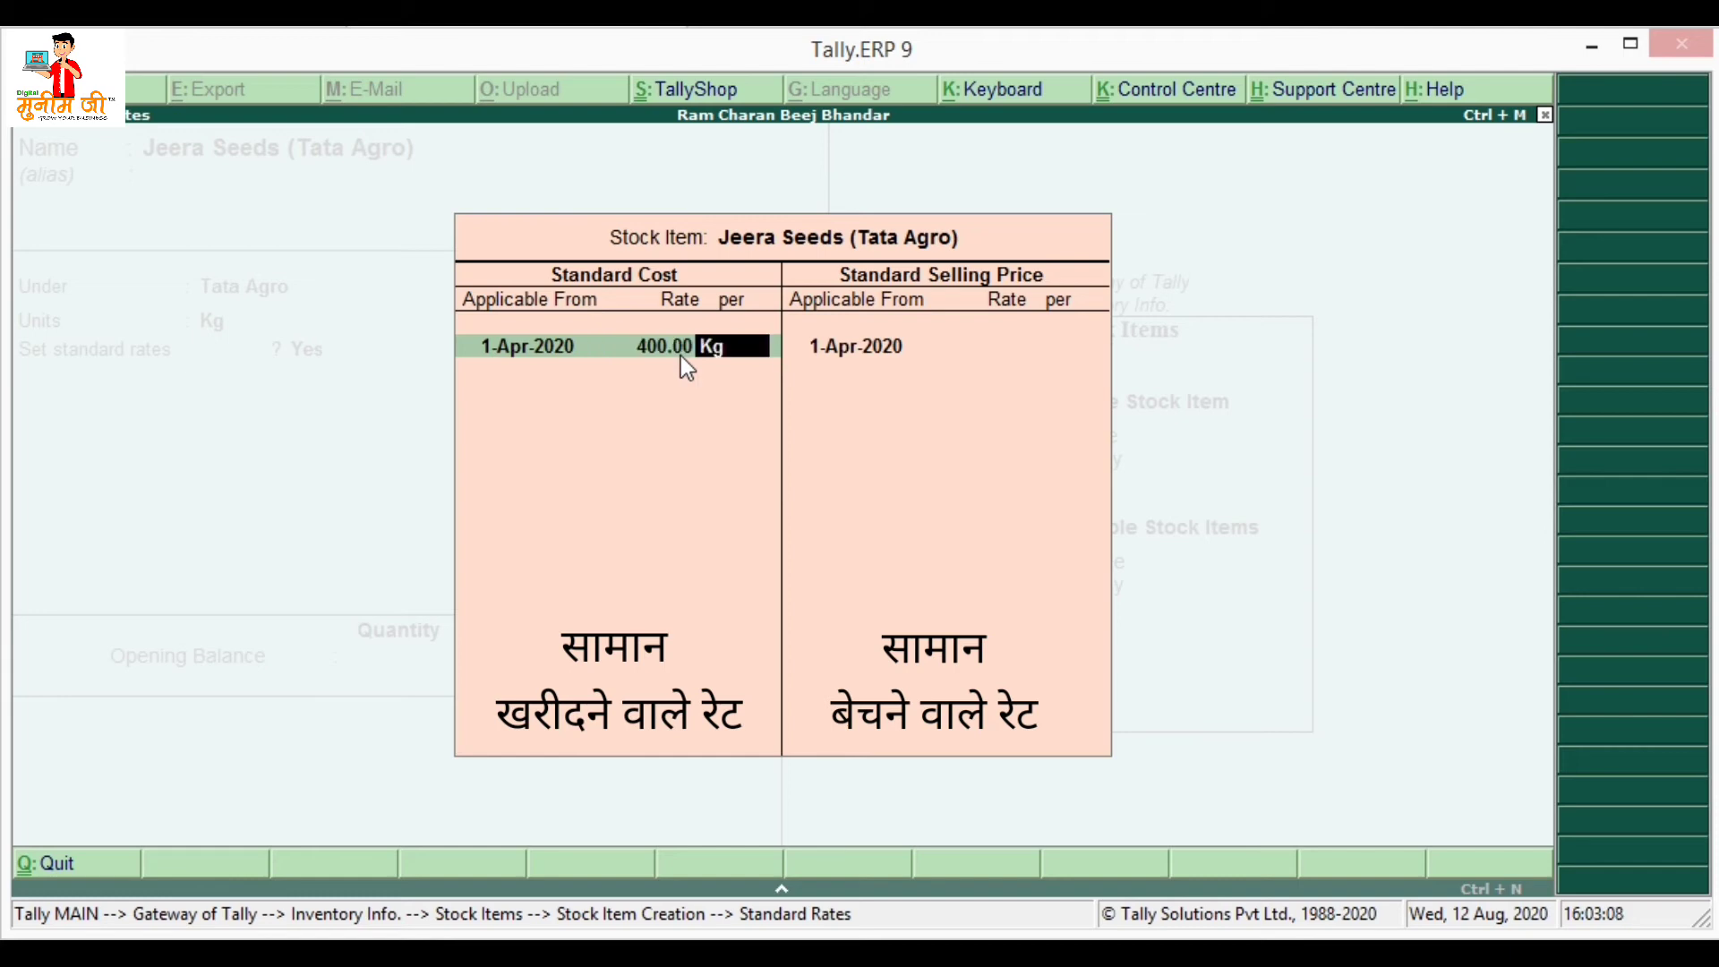
pyautogui.press('Return')
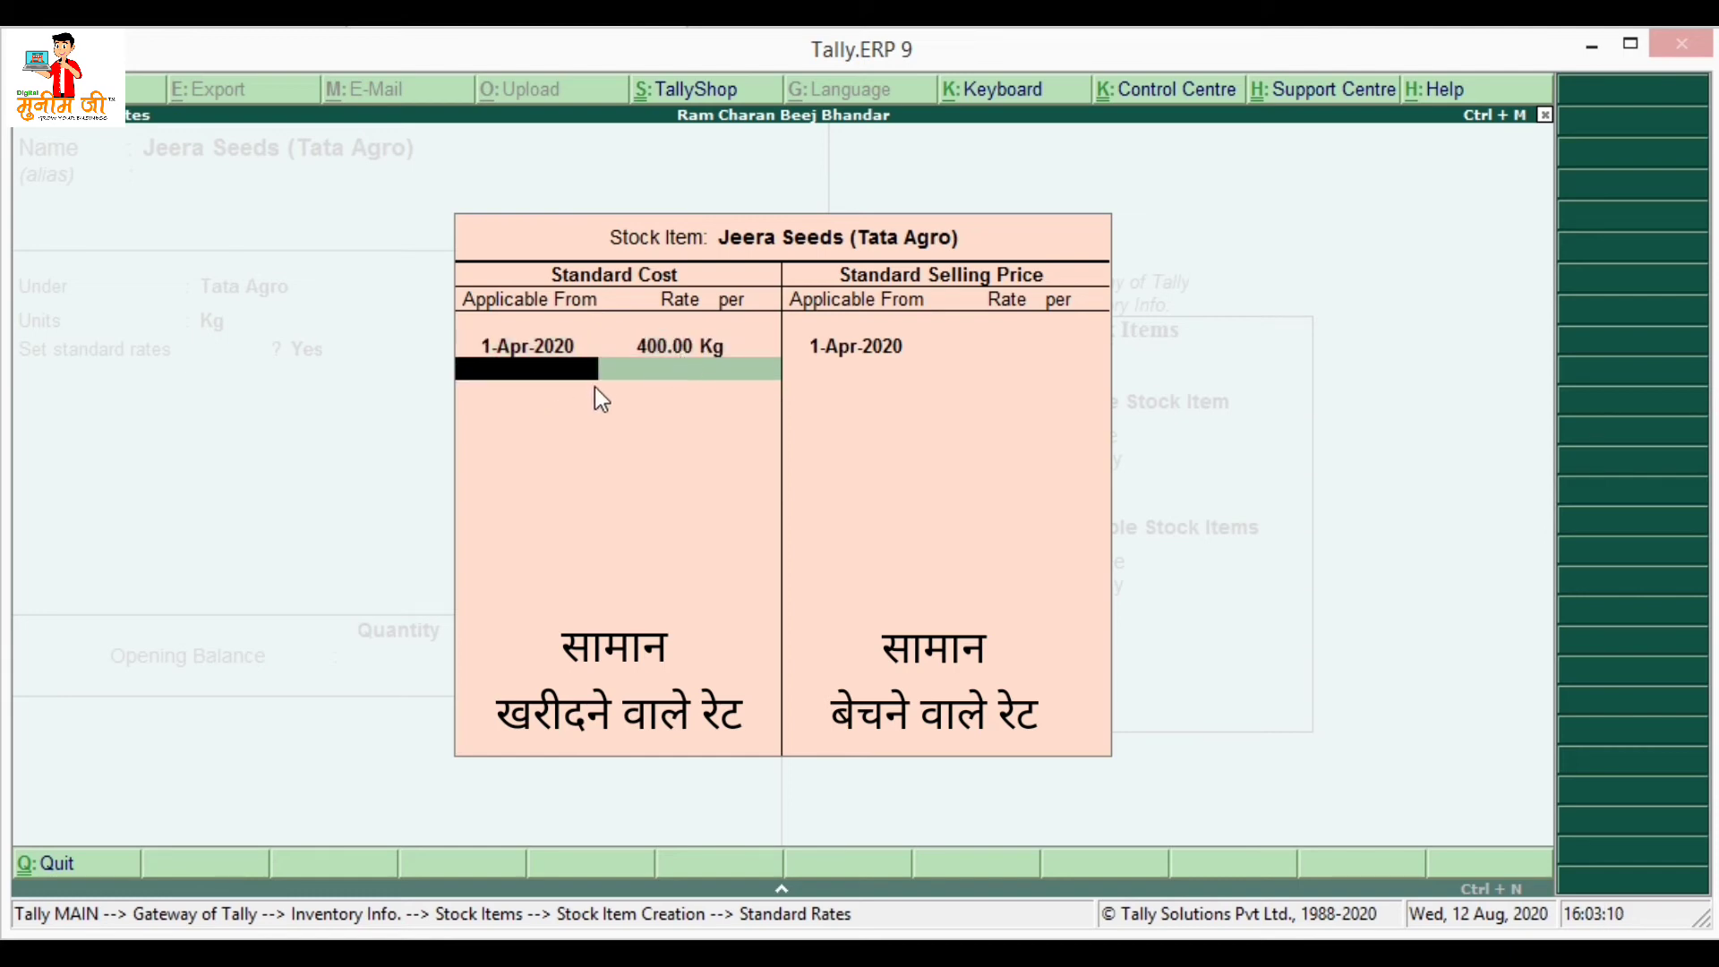
pyautogui.press('Return')
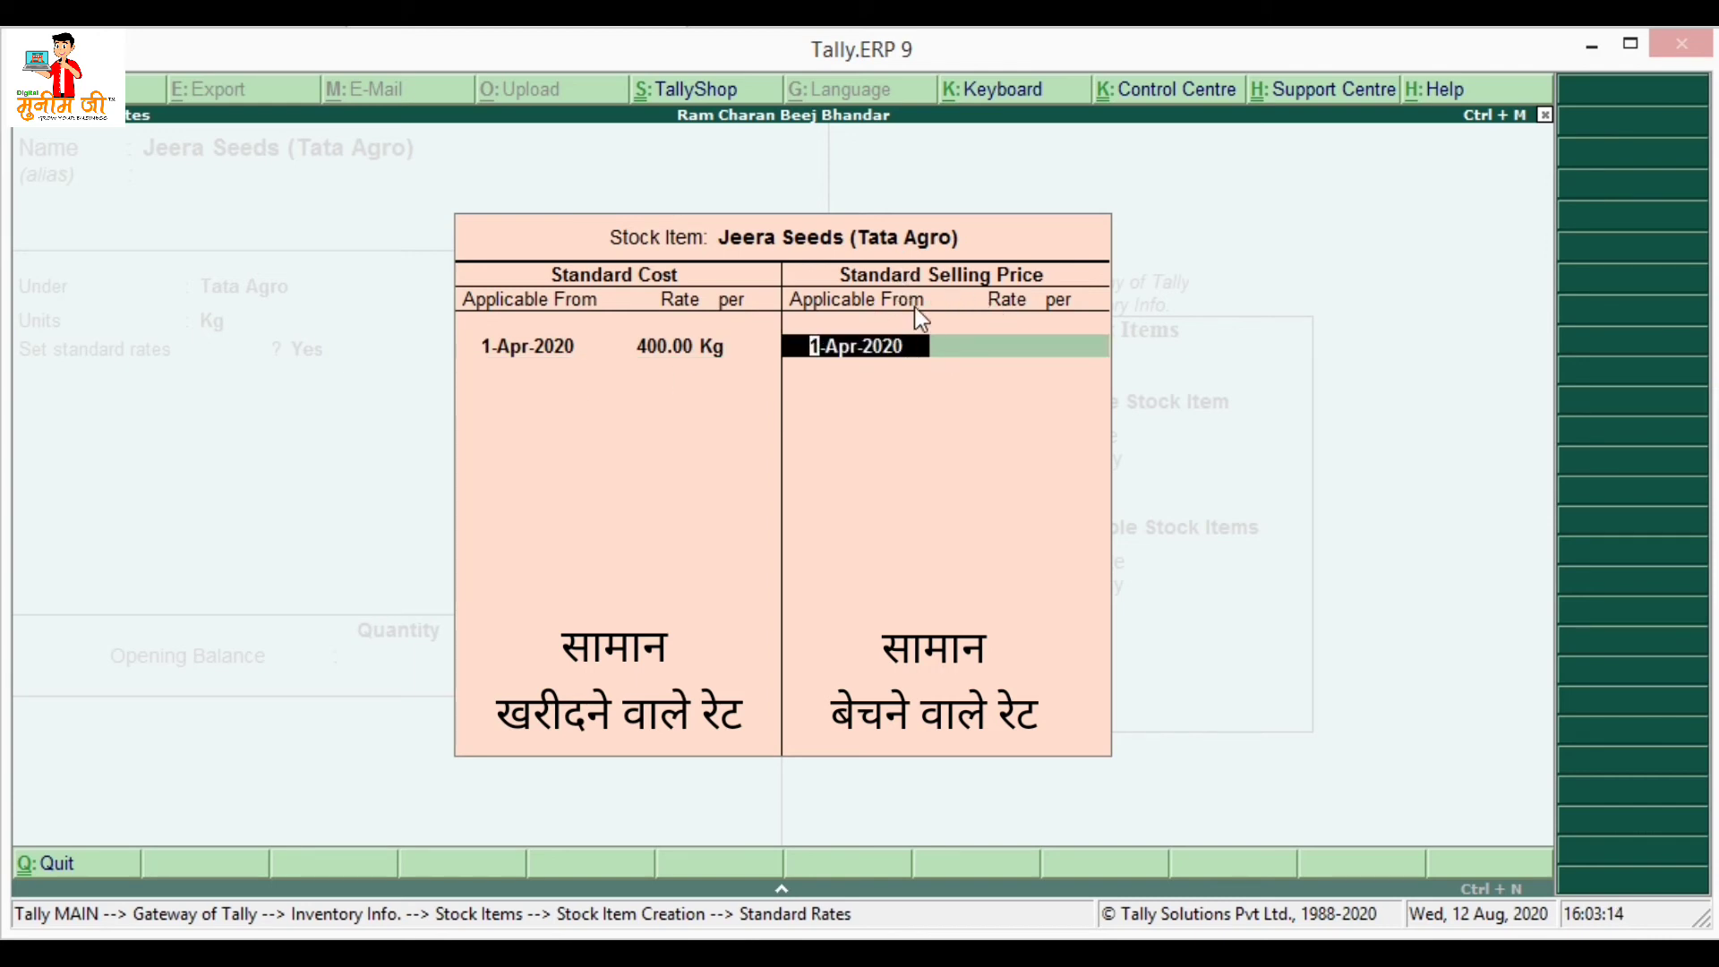
# - Enter a standard selling price of 450 per Kg from 1-Apr-2020 and close the table
pyautogui.press('Return')
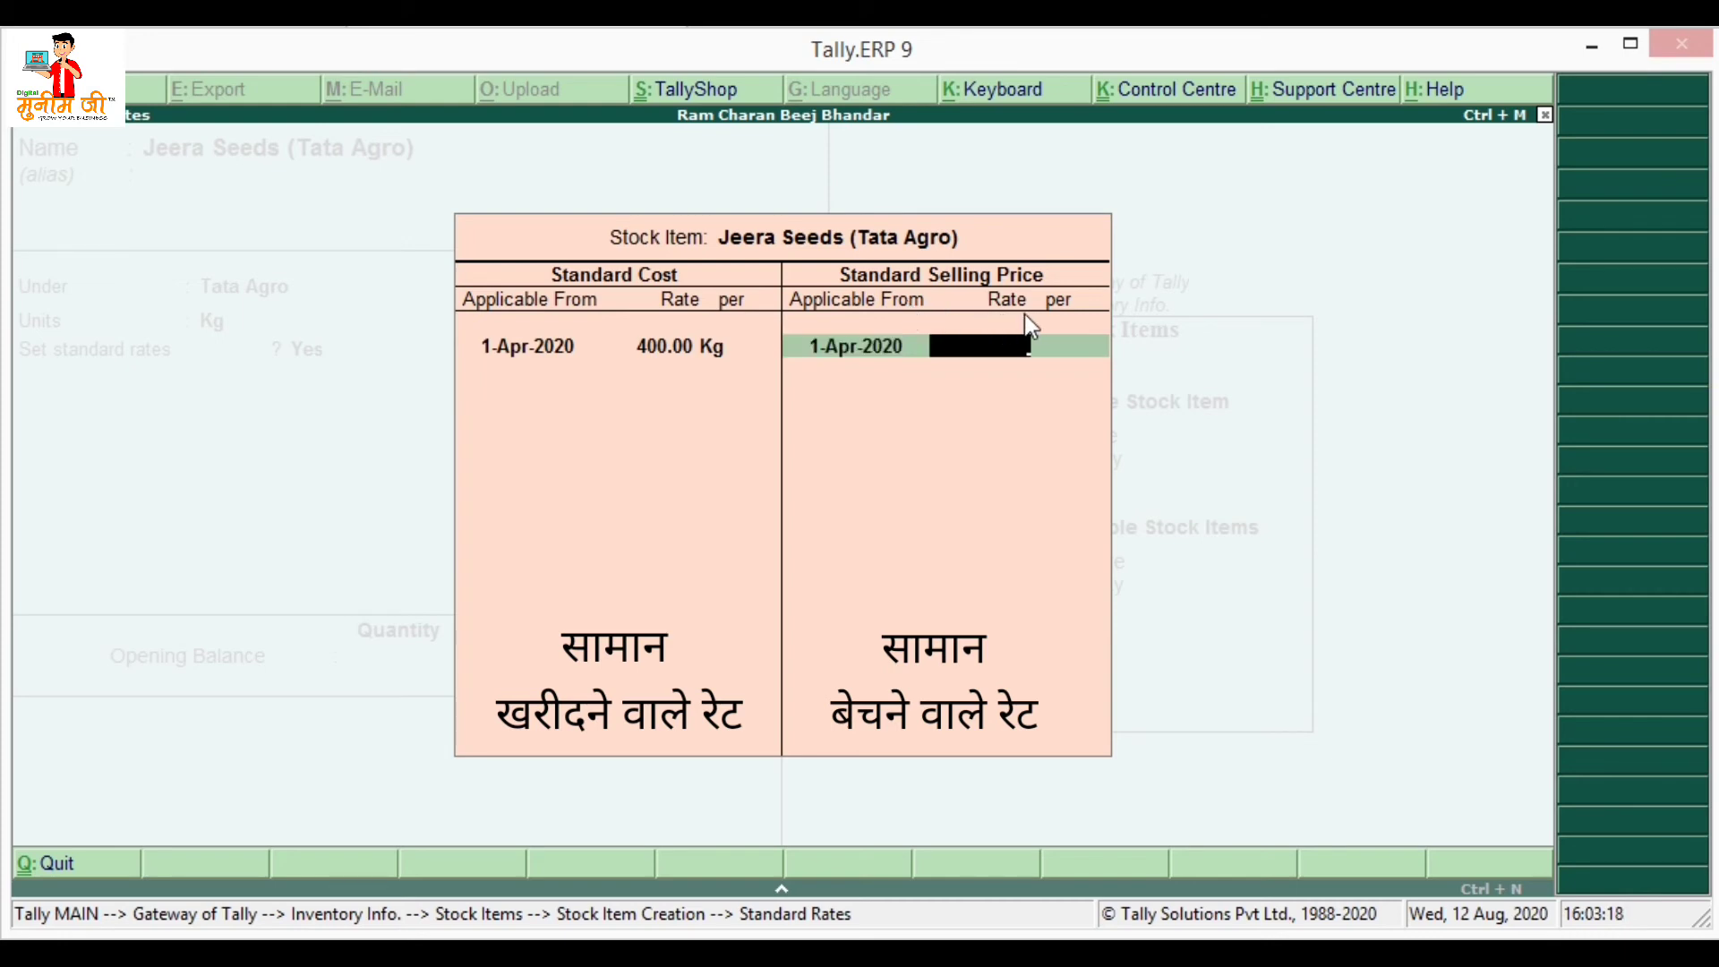
pyautogui.write('450')
pyautogui.press('Return')
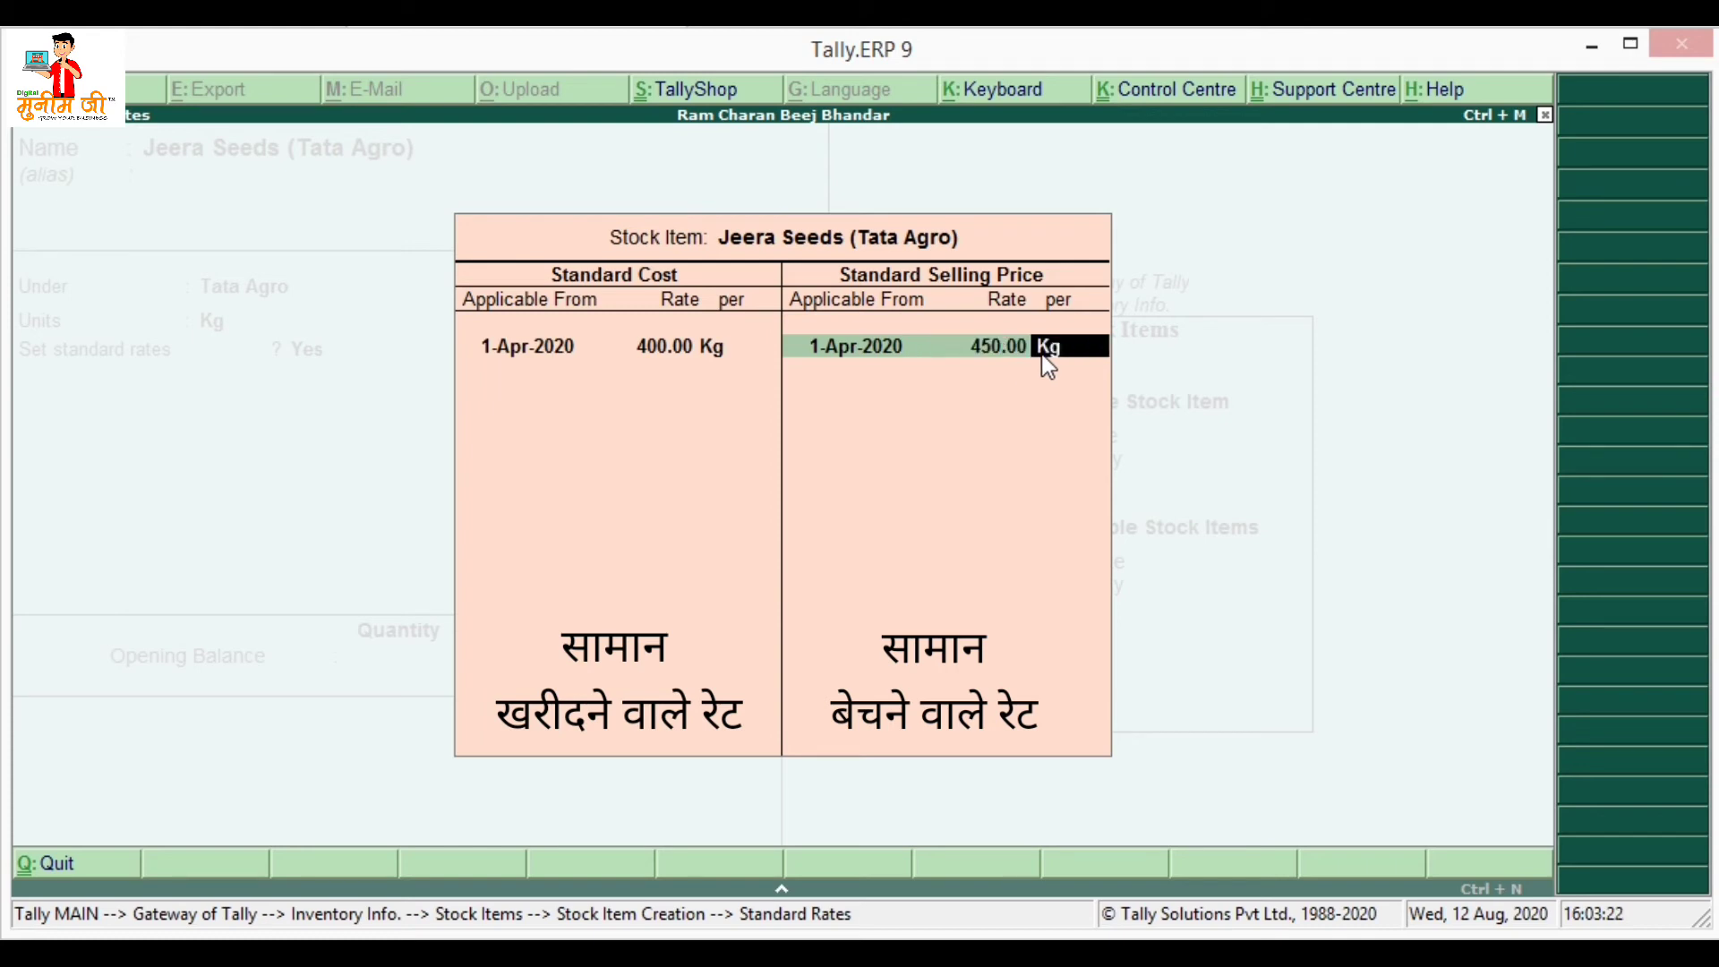
pyautogui.press('Return')
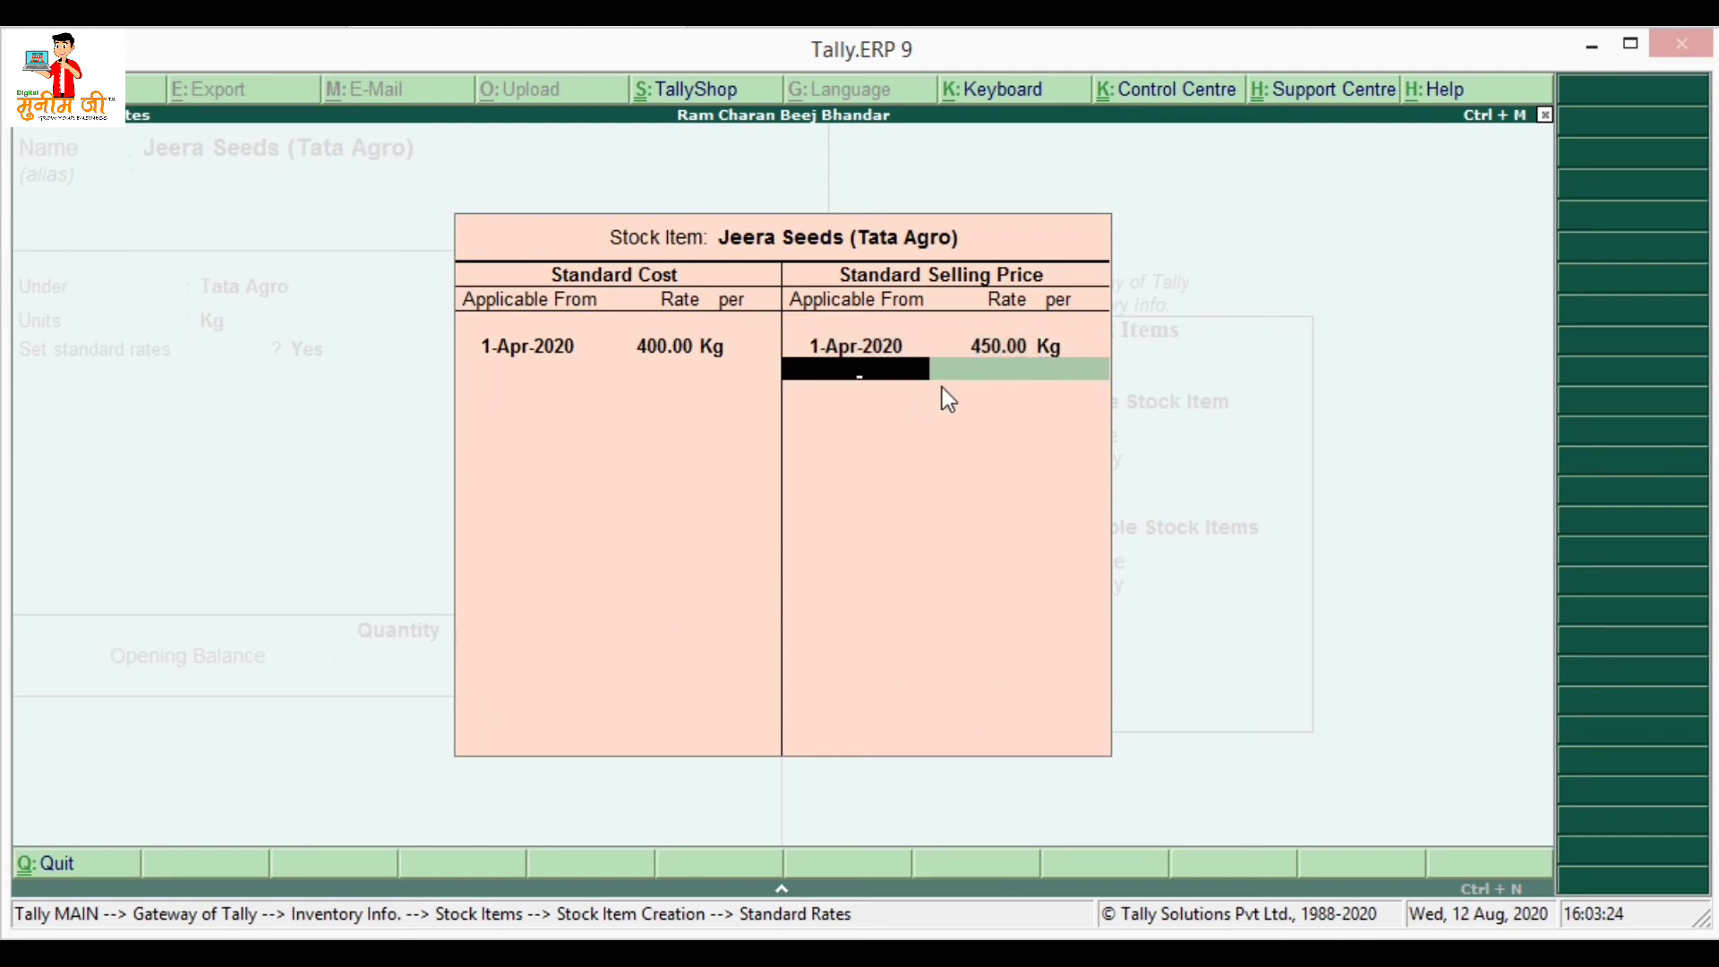
pyautogui.press('Return')
pyautogui.press('Return')
pyautogui.press('Return')
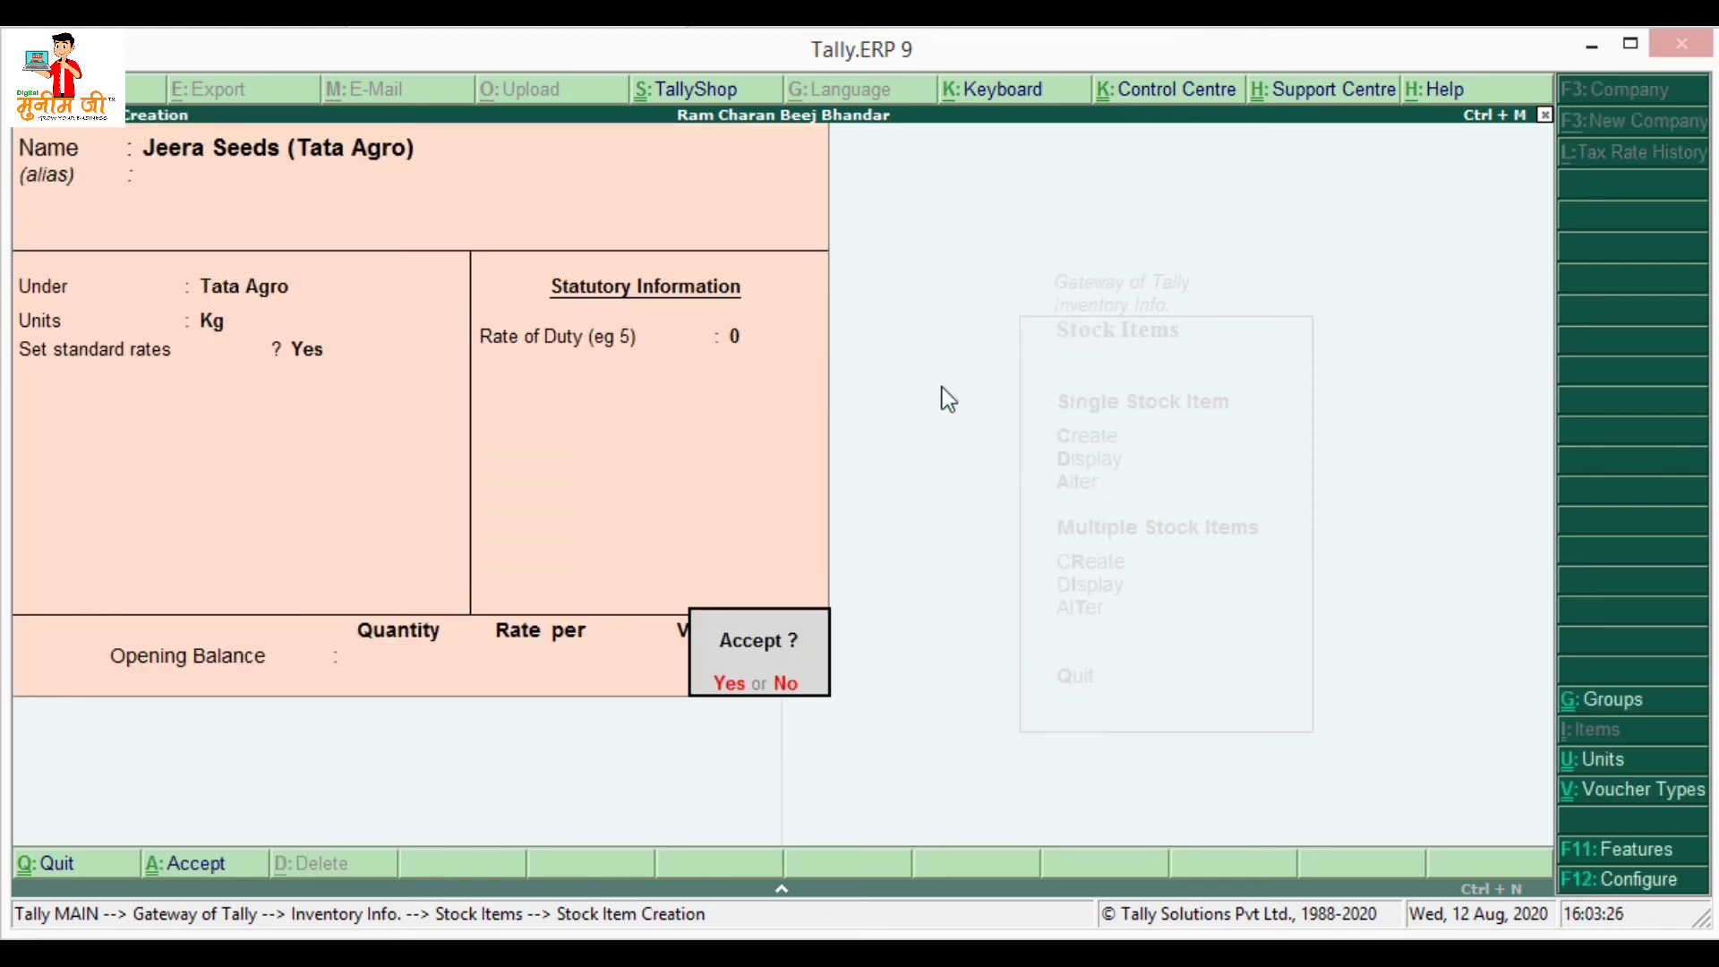
pyautogui.press('Return')
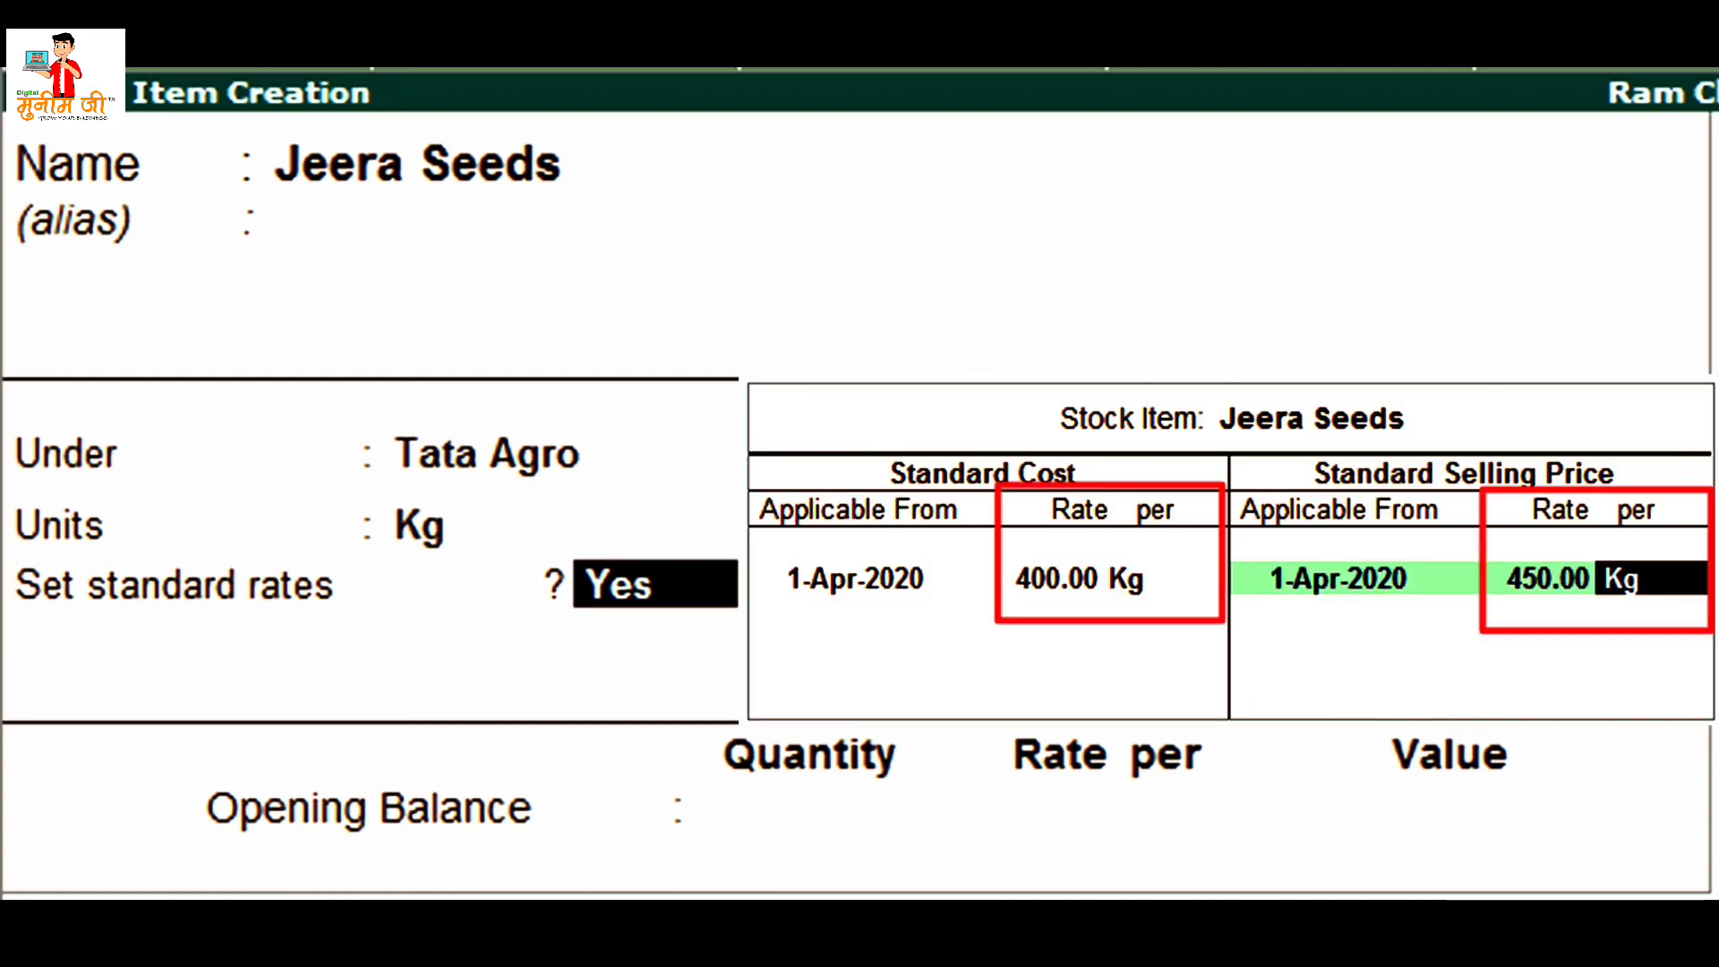
# - Confirm the Jeera Seeds item entry and bring up the stock item configuration (F12)
pyautogui.press('Return')
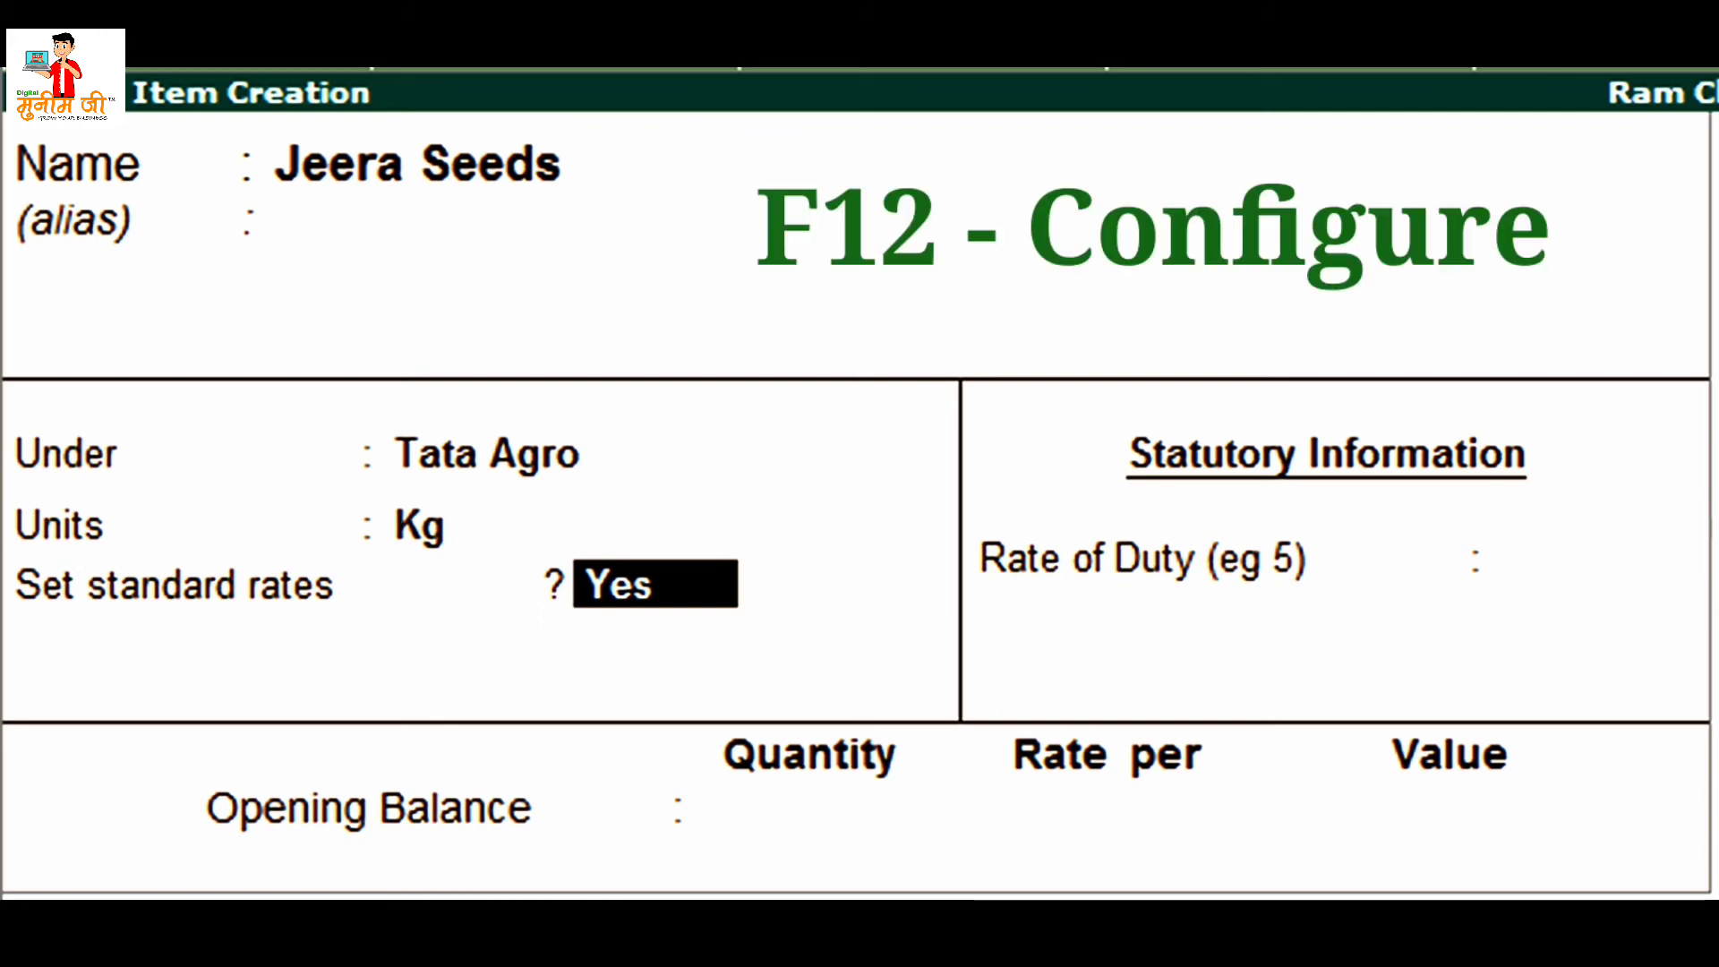
pyautogui.press('F12')
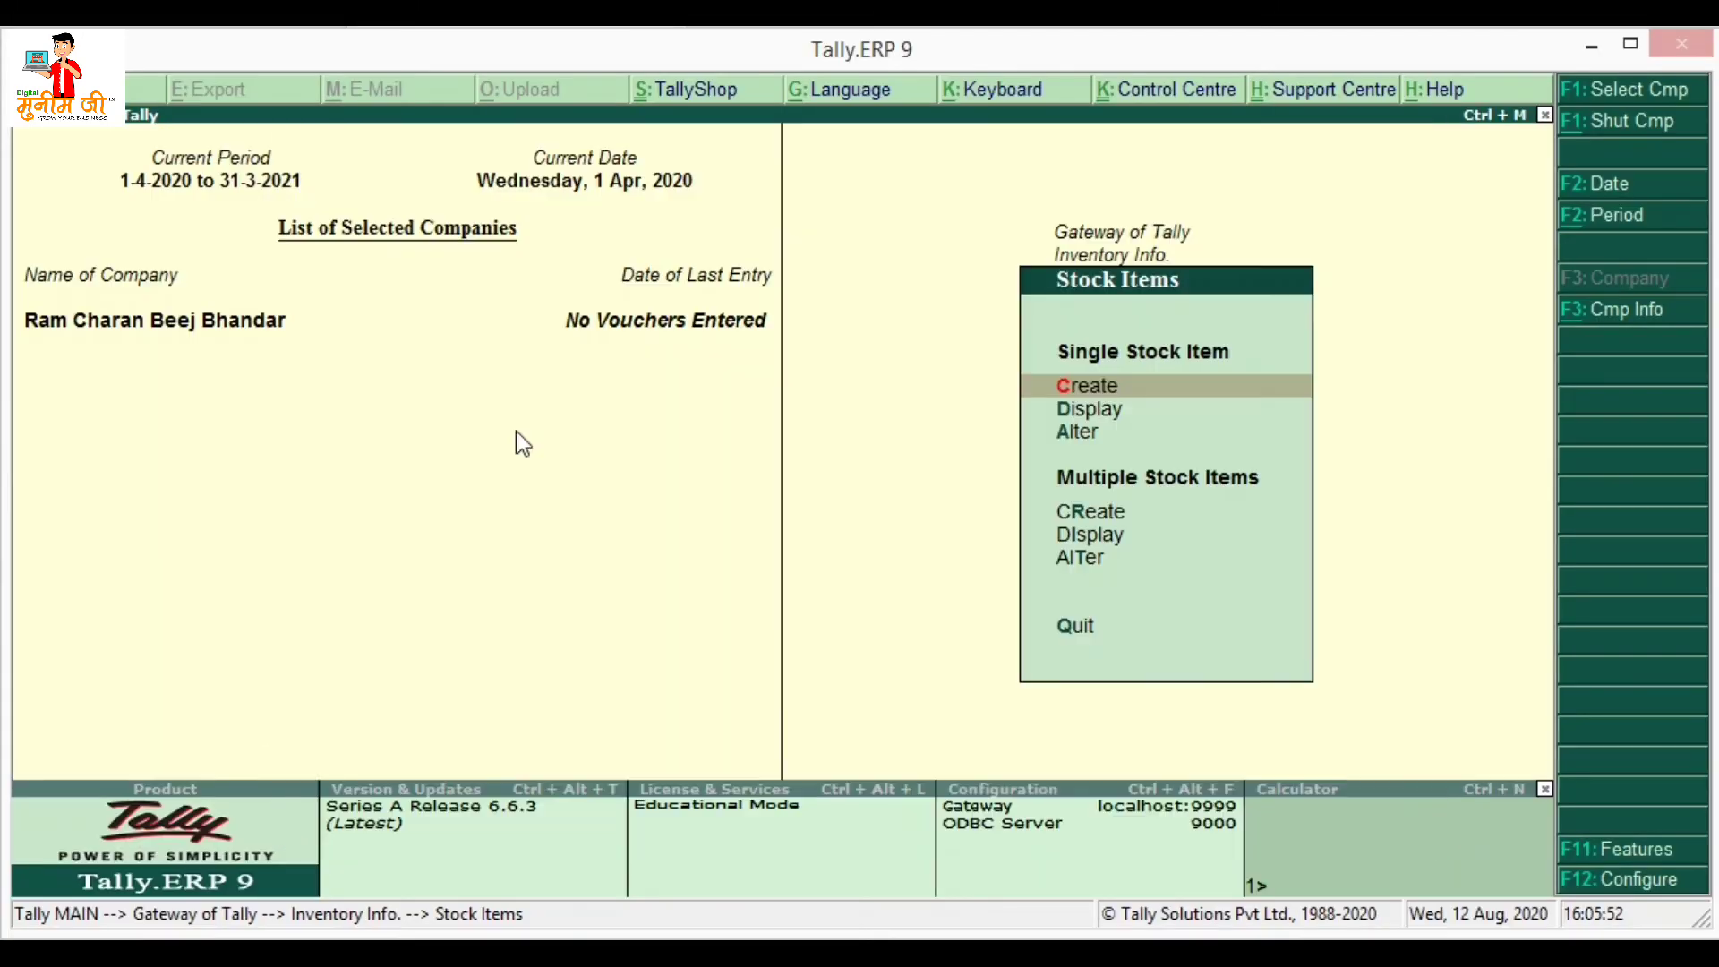
# - Return to Gateway of Tally and start a blank Purchase voucher dated 1-Apr-2020
pyautogui.press('Escape')
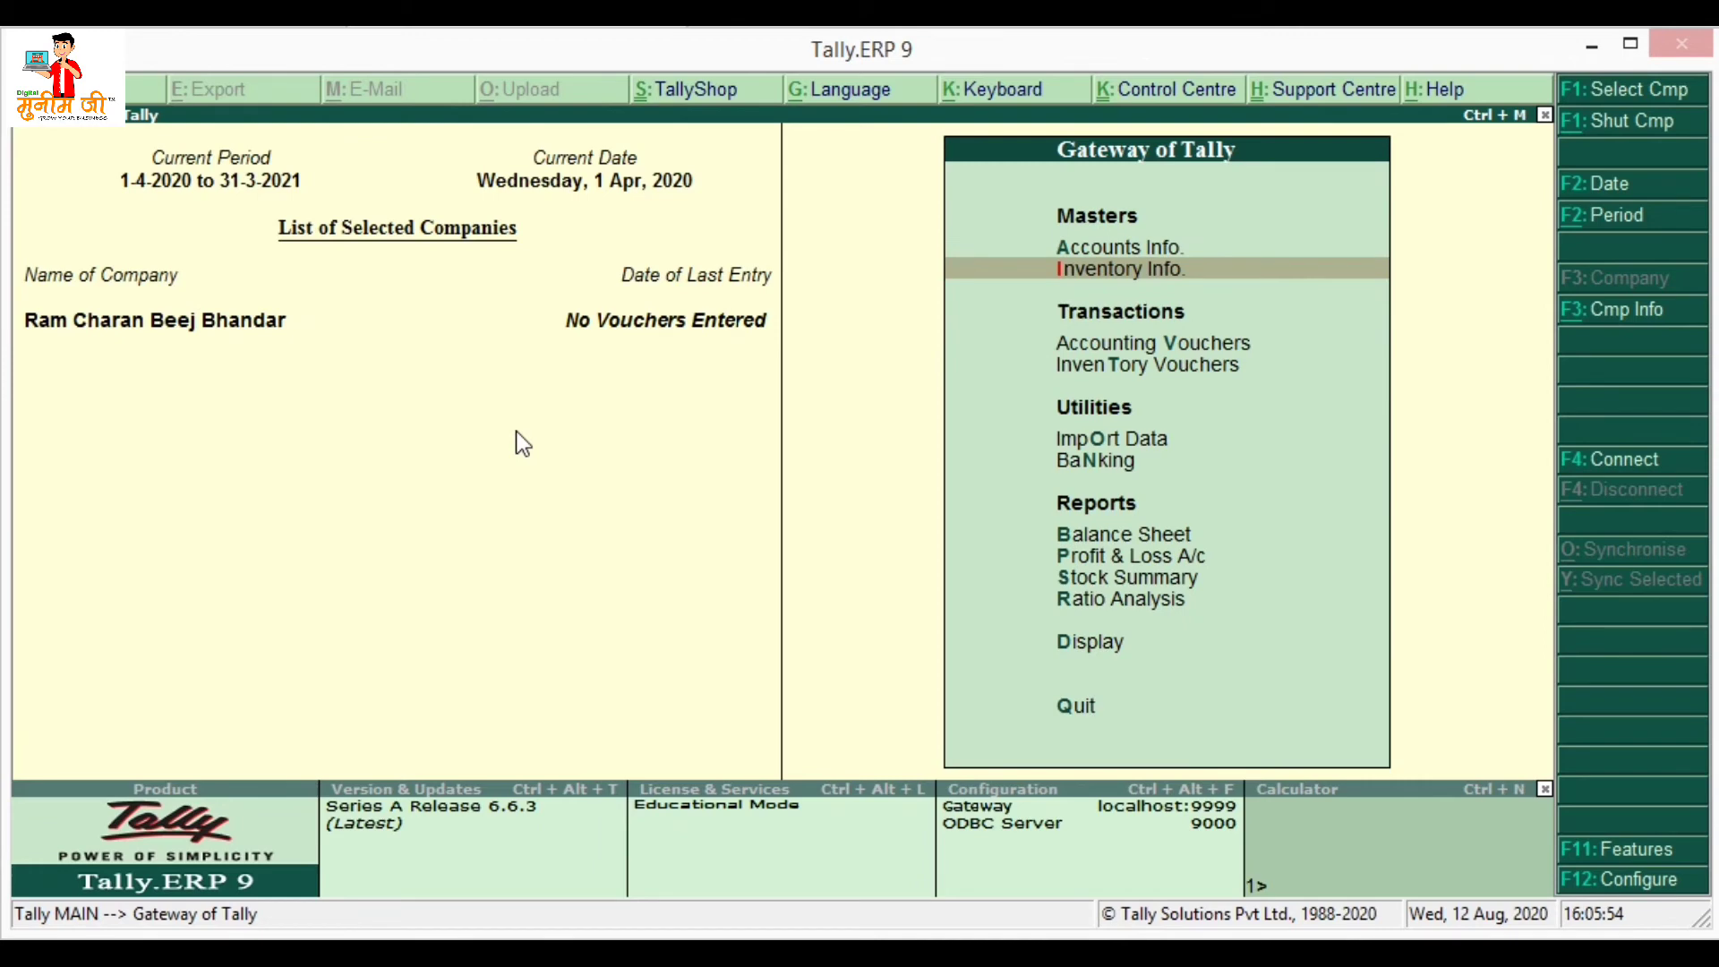
pyautogui.press('Down')
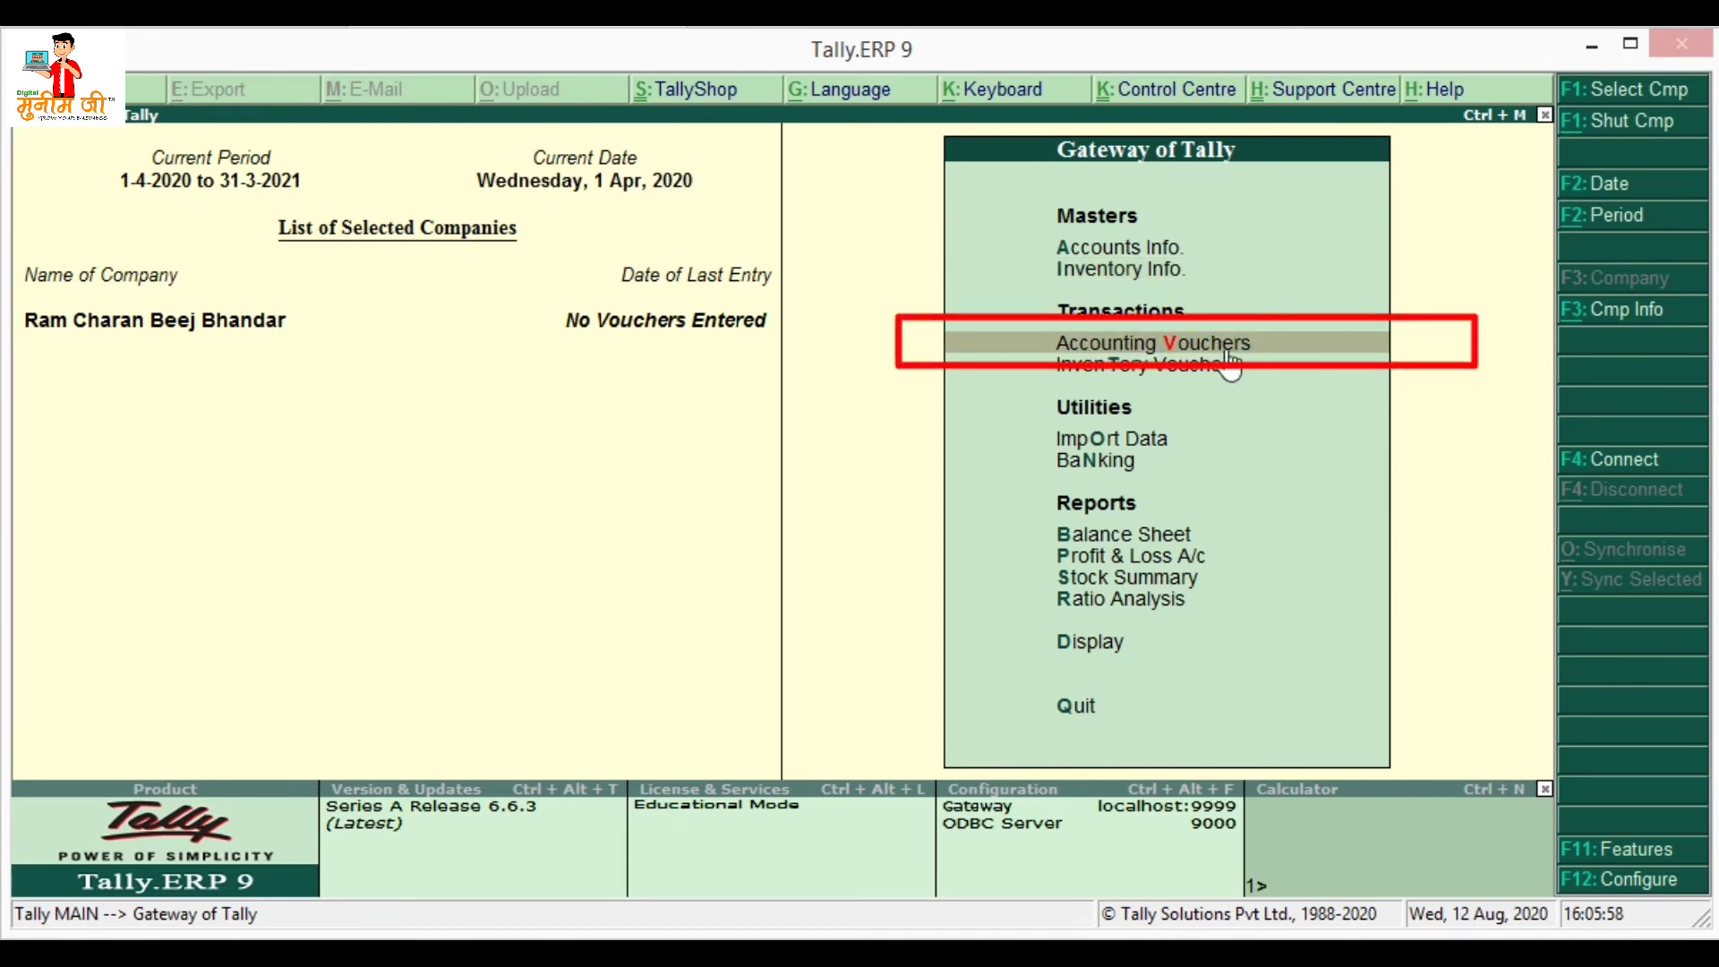
pyautogui.click(1267, 344)
pyautogui.press('F7')
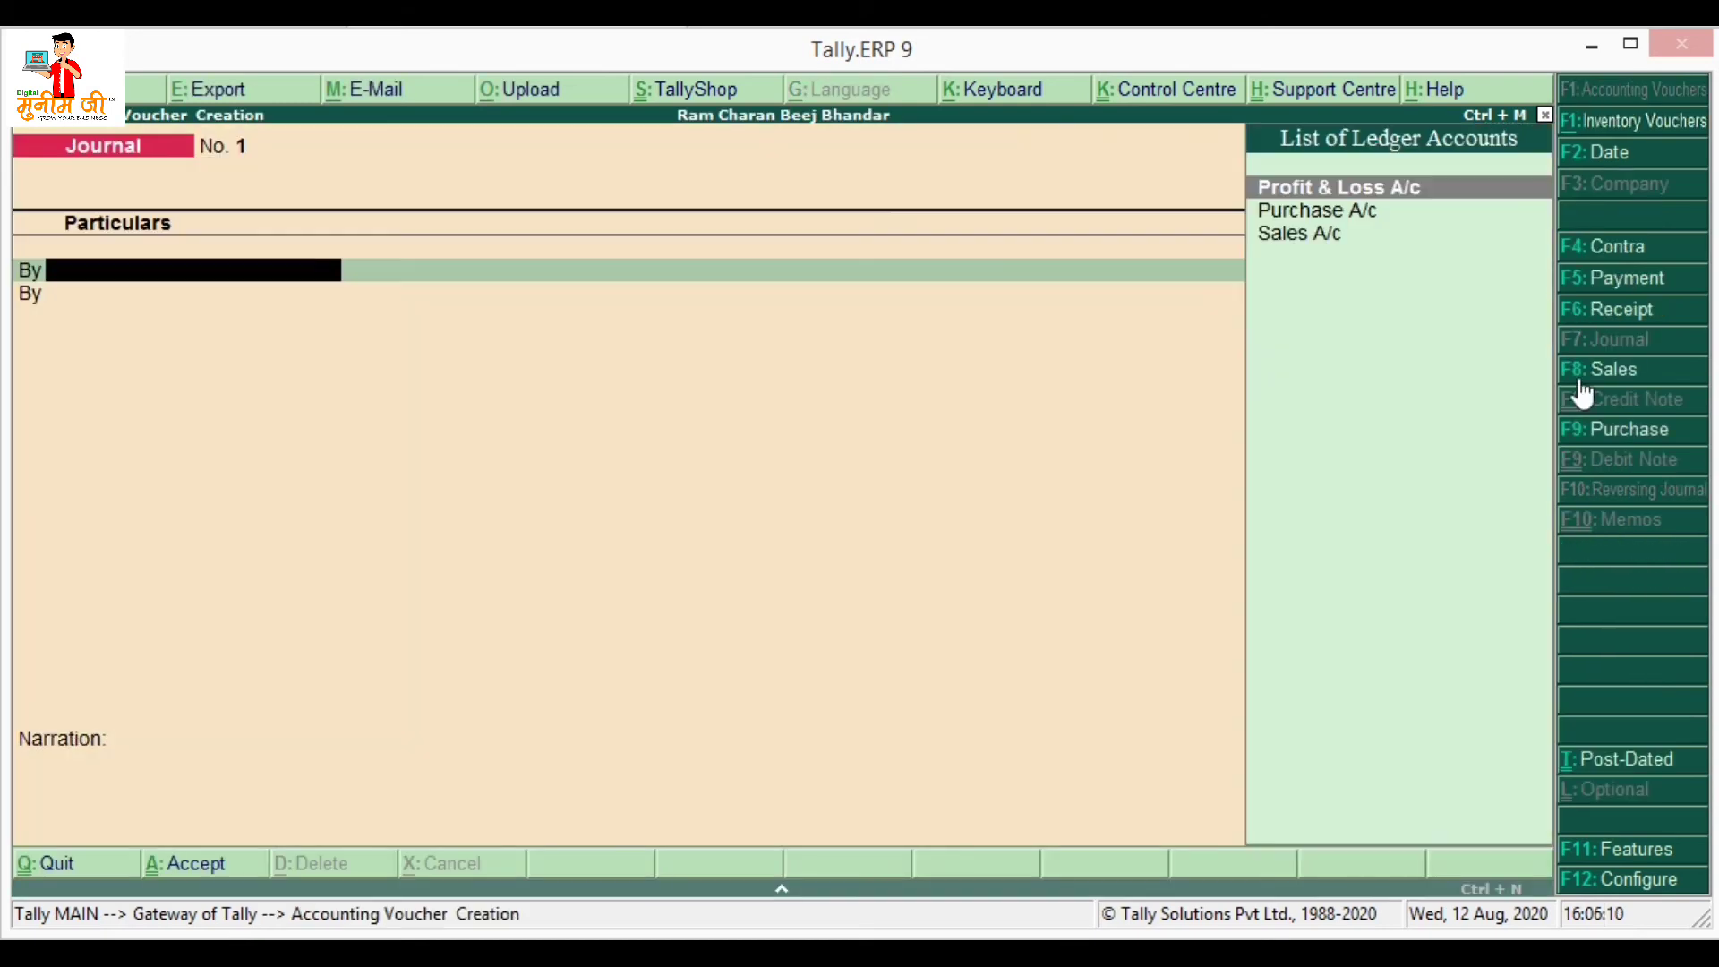
pyautogui.click(1627, 433)
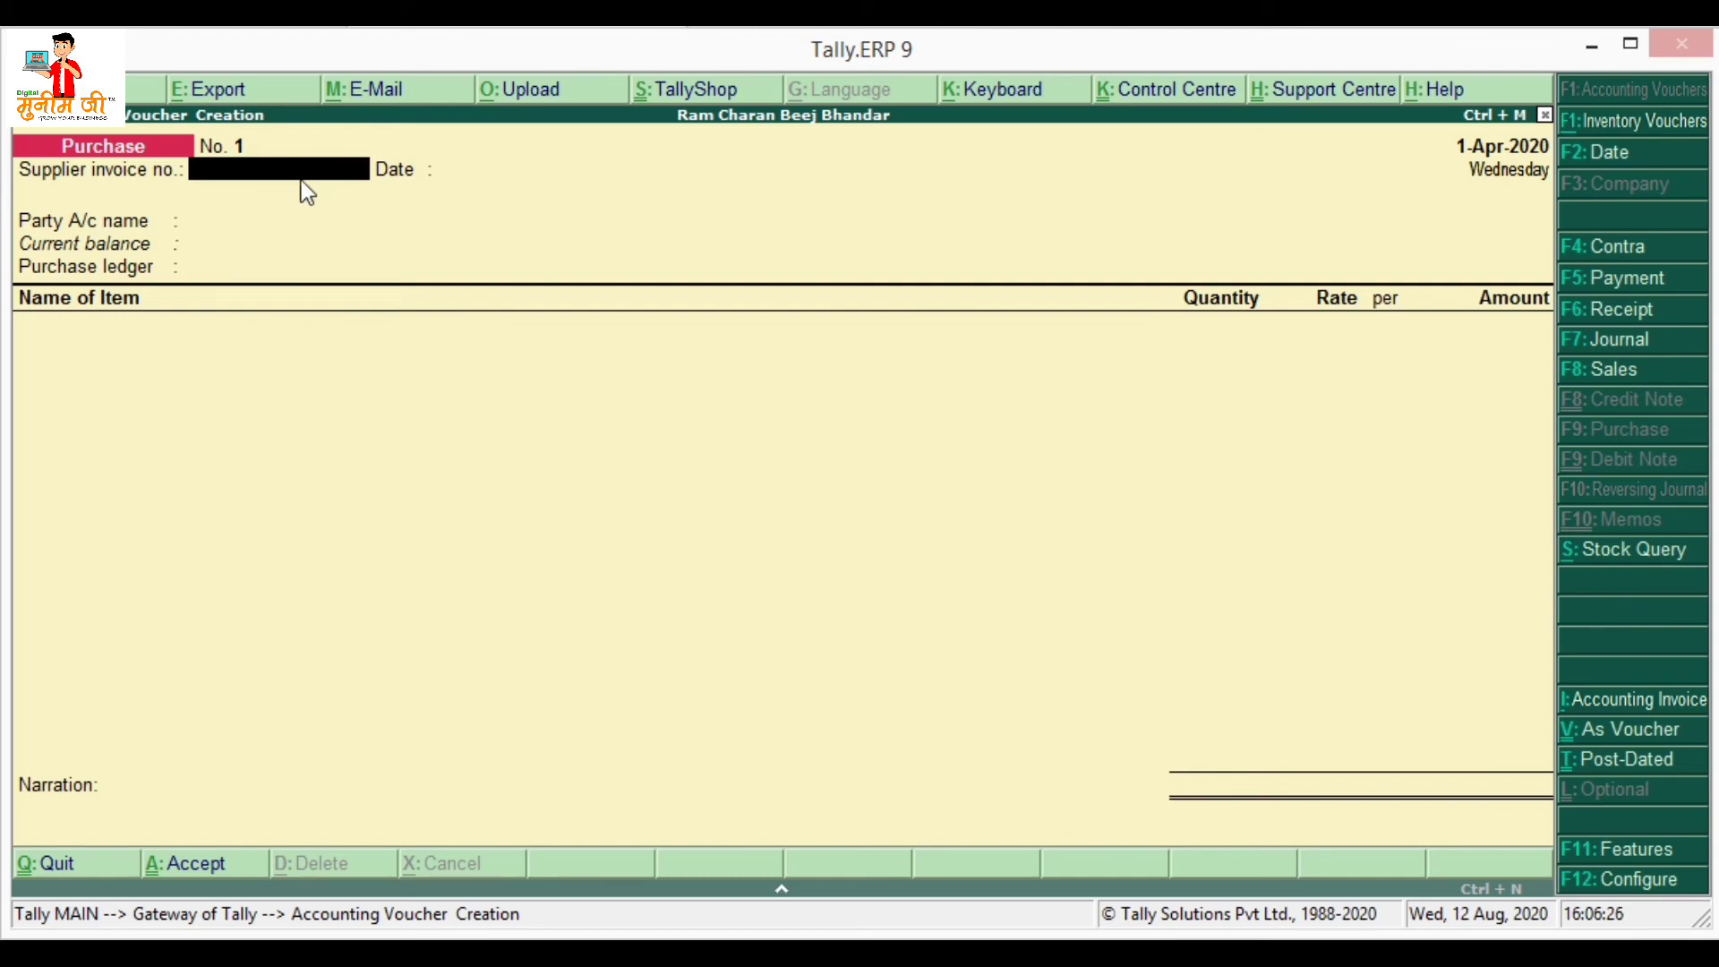
# - Set Cash as party and Purchase A/c as ledger, and add Jeera Seeds (Tata Agro)
pyautogui.press('Return')
pyautogui.press('Return')
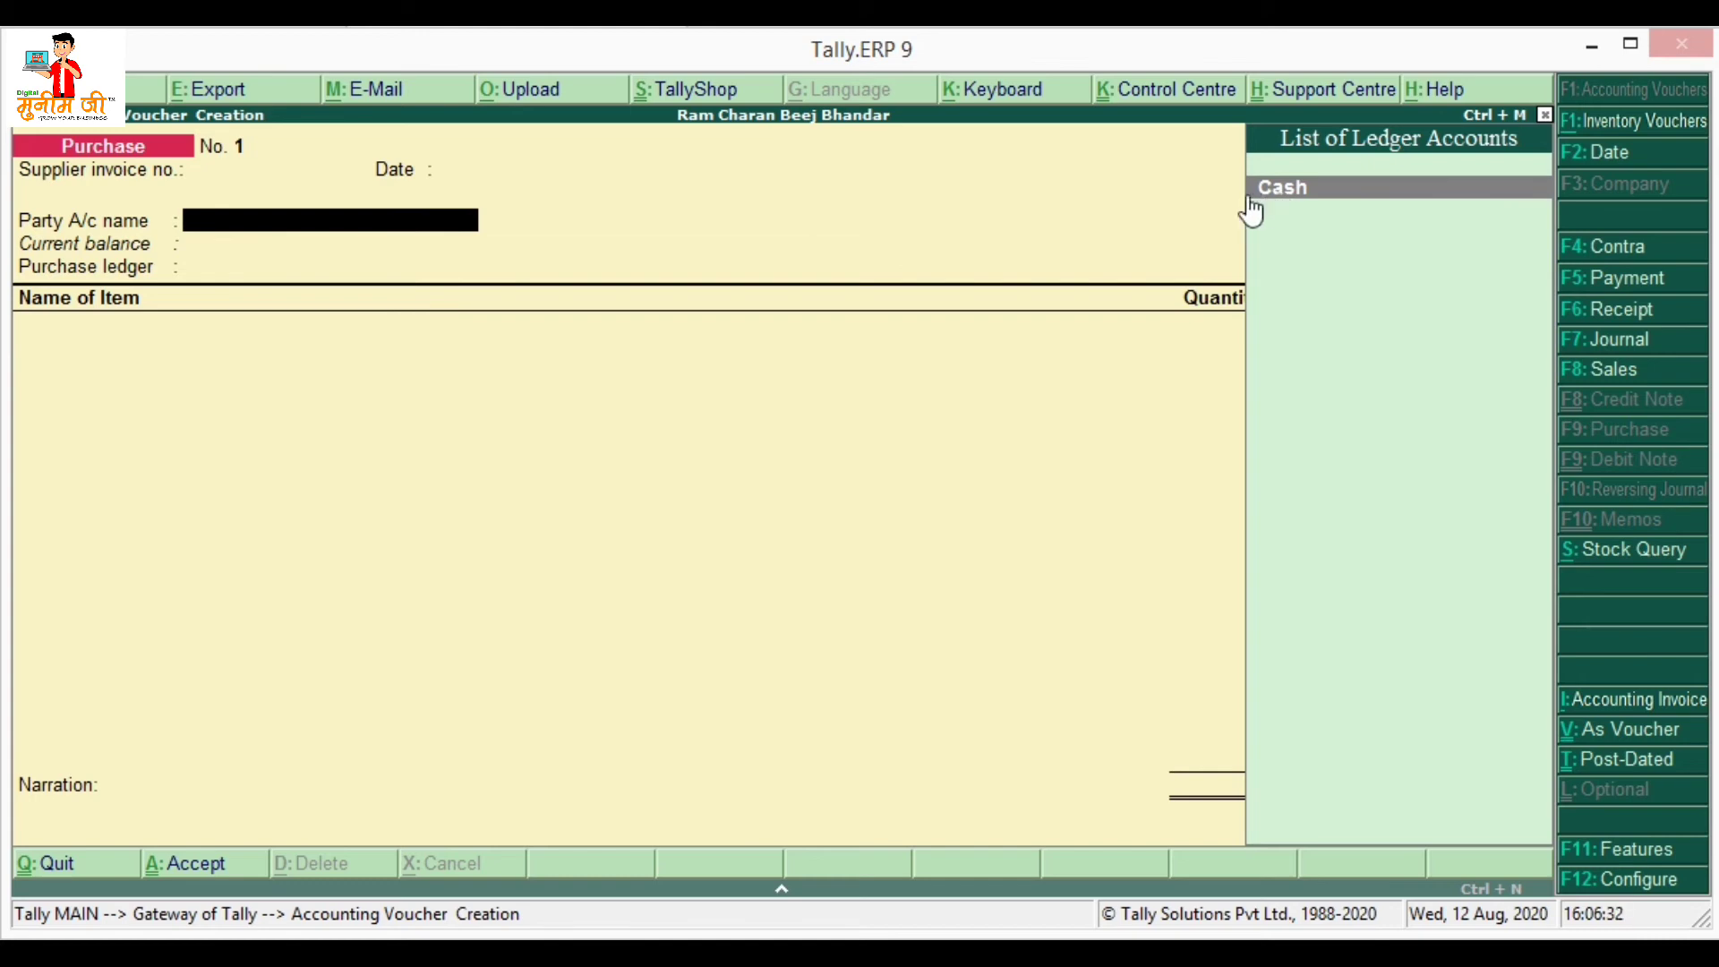
pyautogui.press('Return')
pyautogui.press('Return')
pyautogui.press('Return')
pyautogui.press('Return')
pyautogui.press('Return')
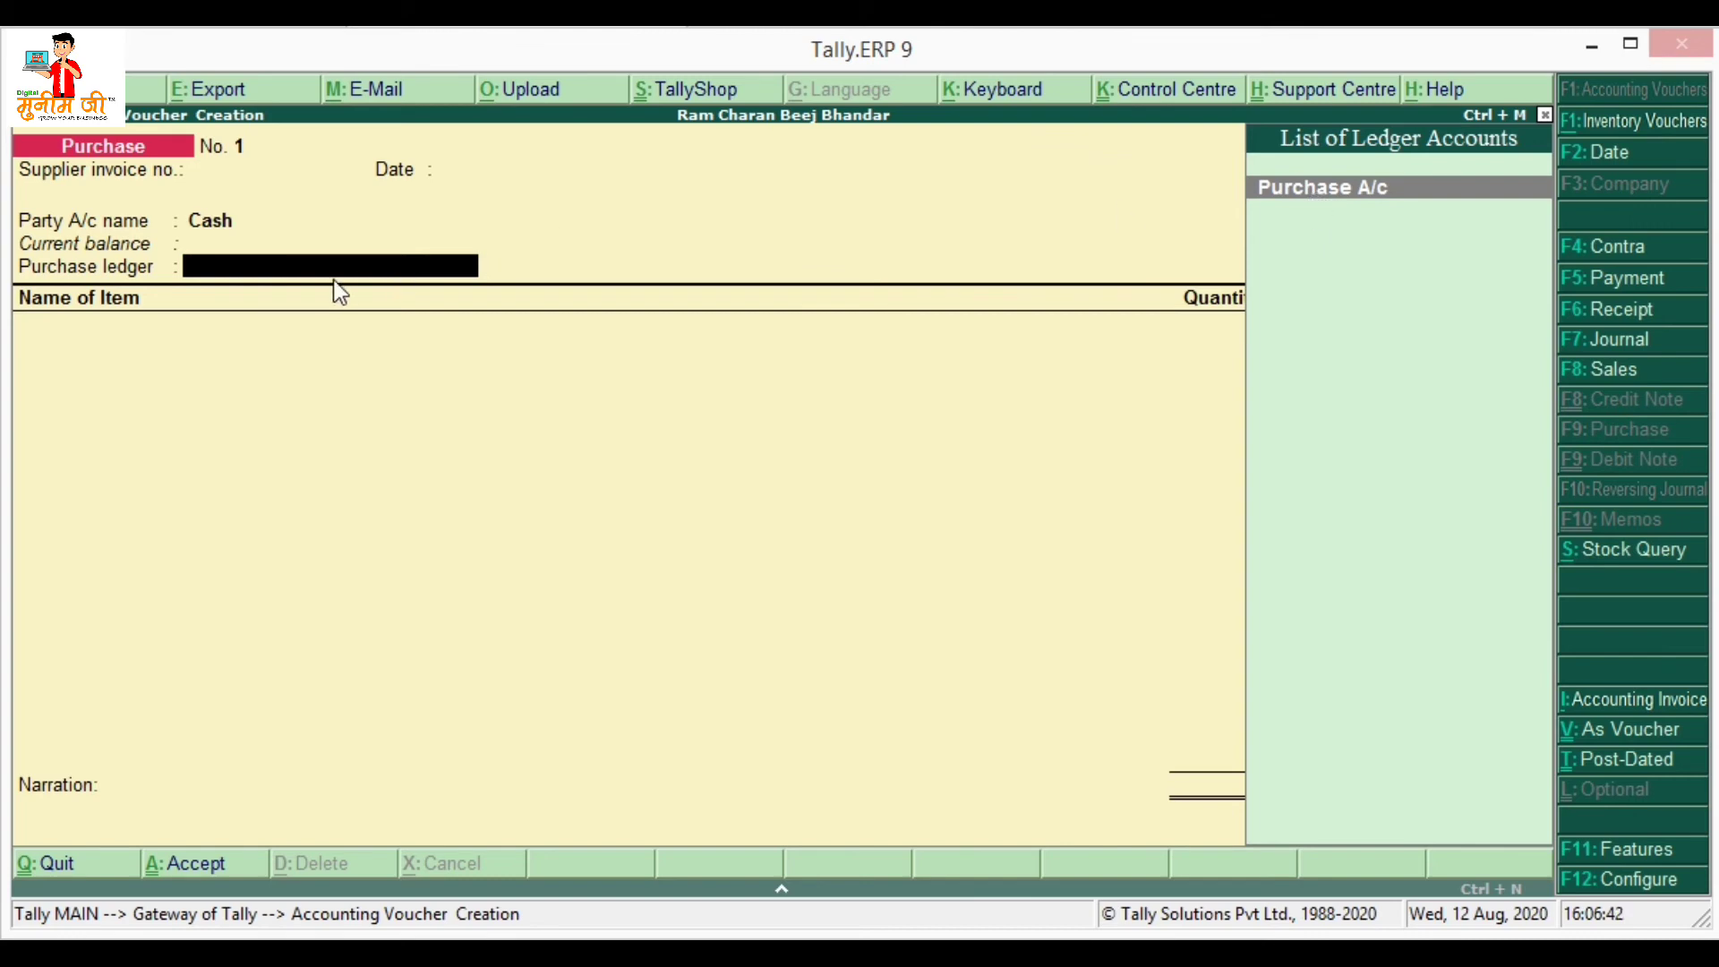
pyautogui.press('Return')
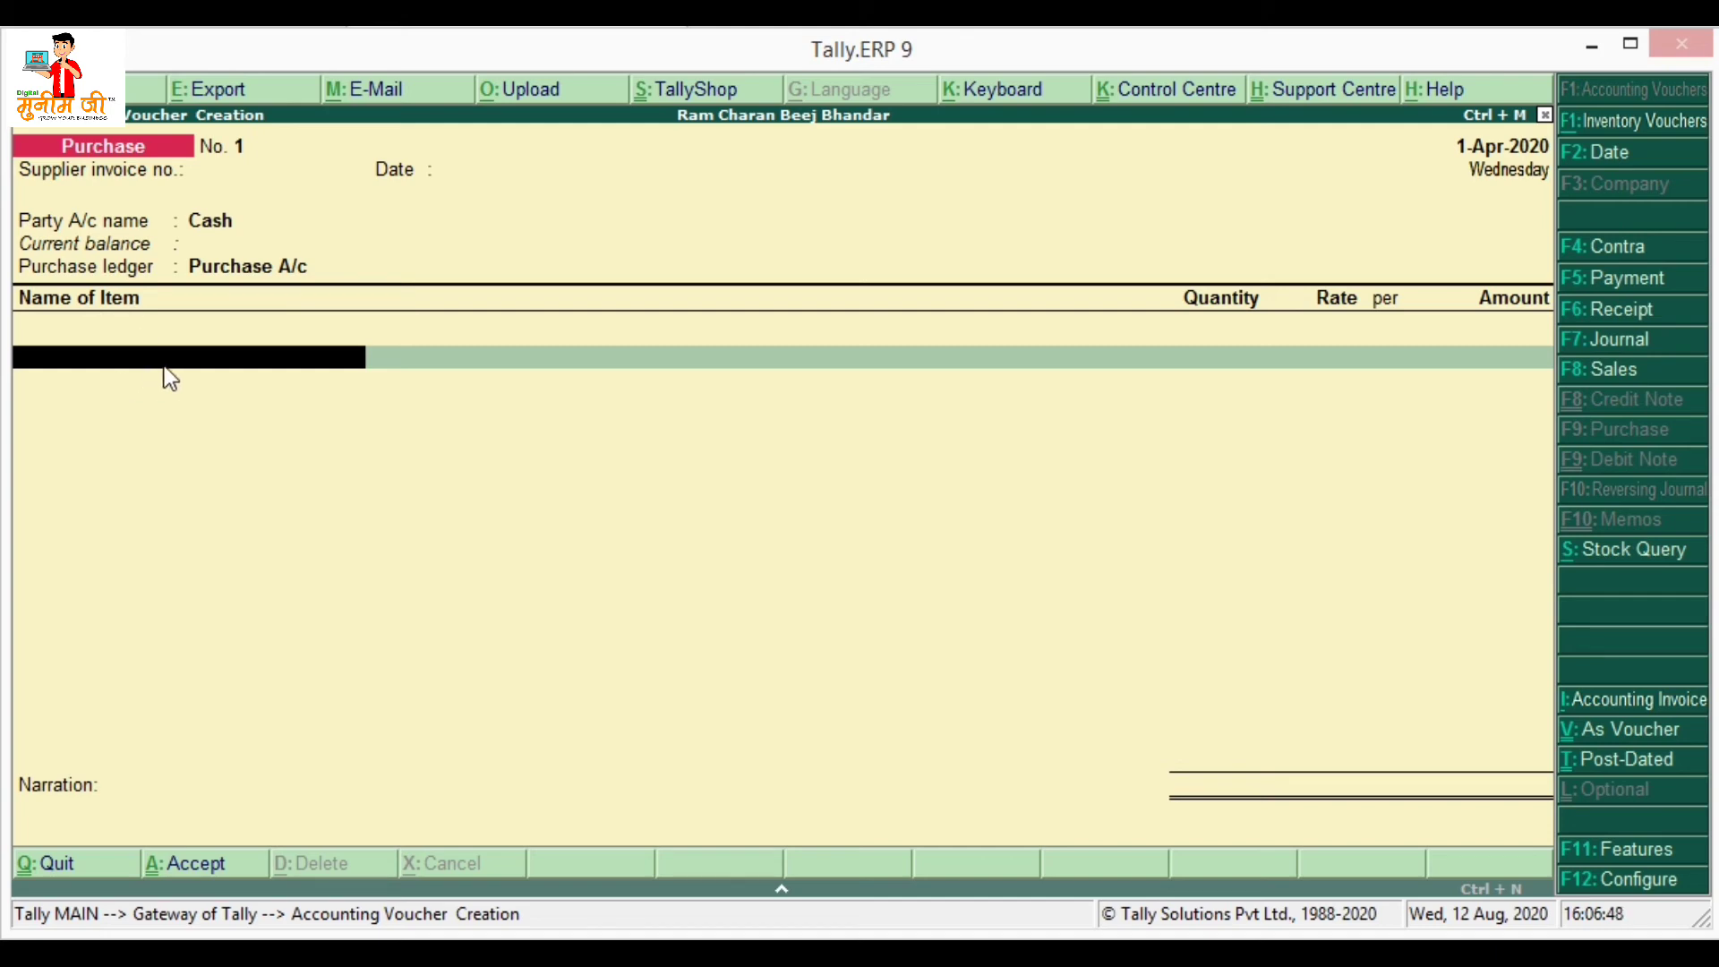
pyautogui.press('space')
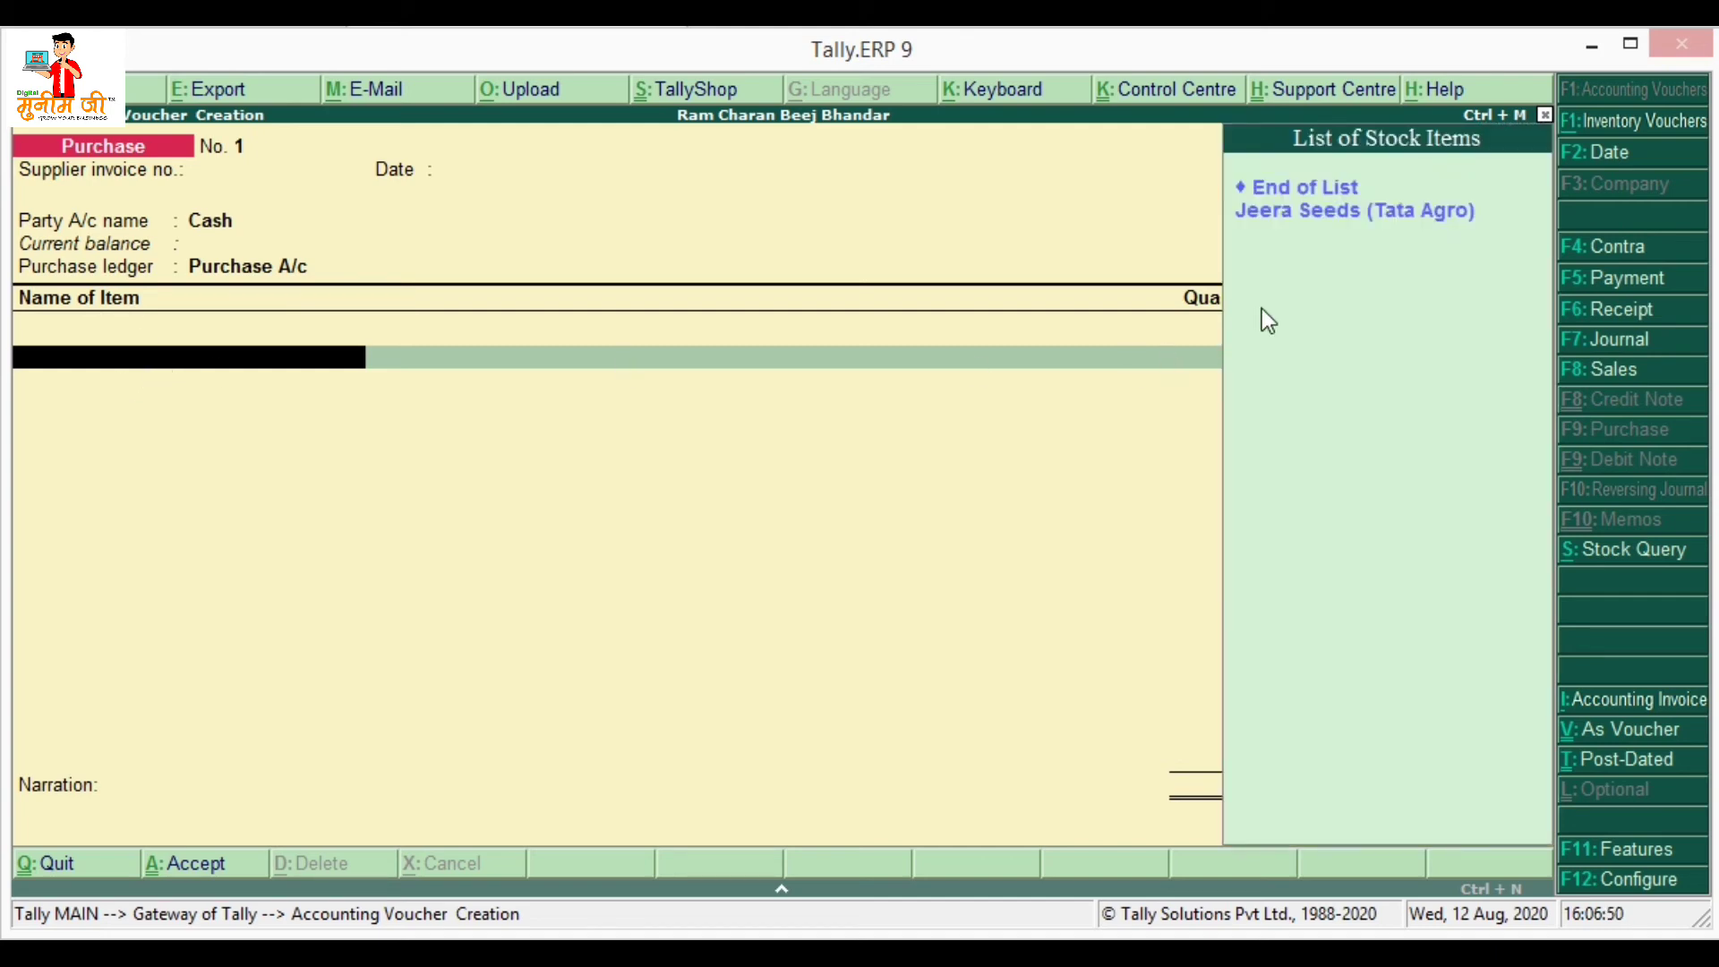
pyautogui.click(1290, 213)
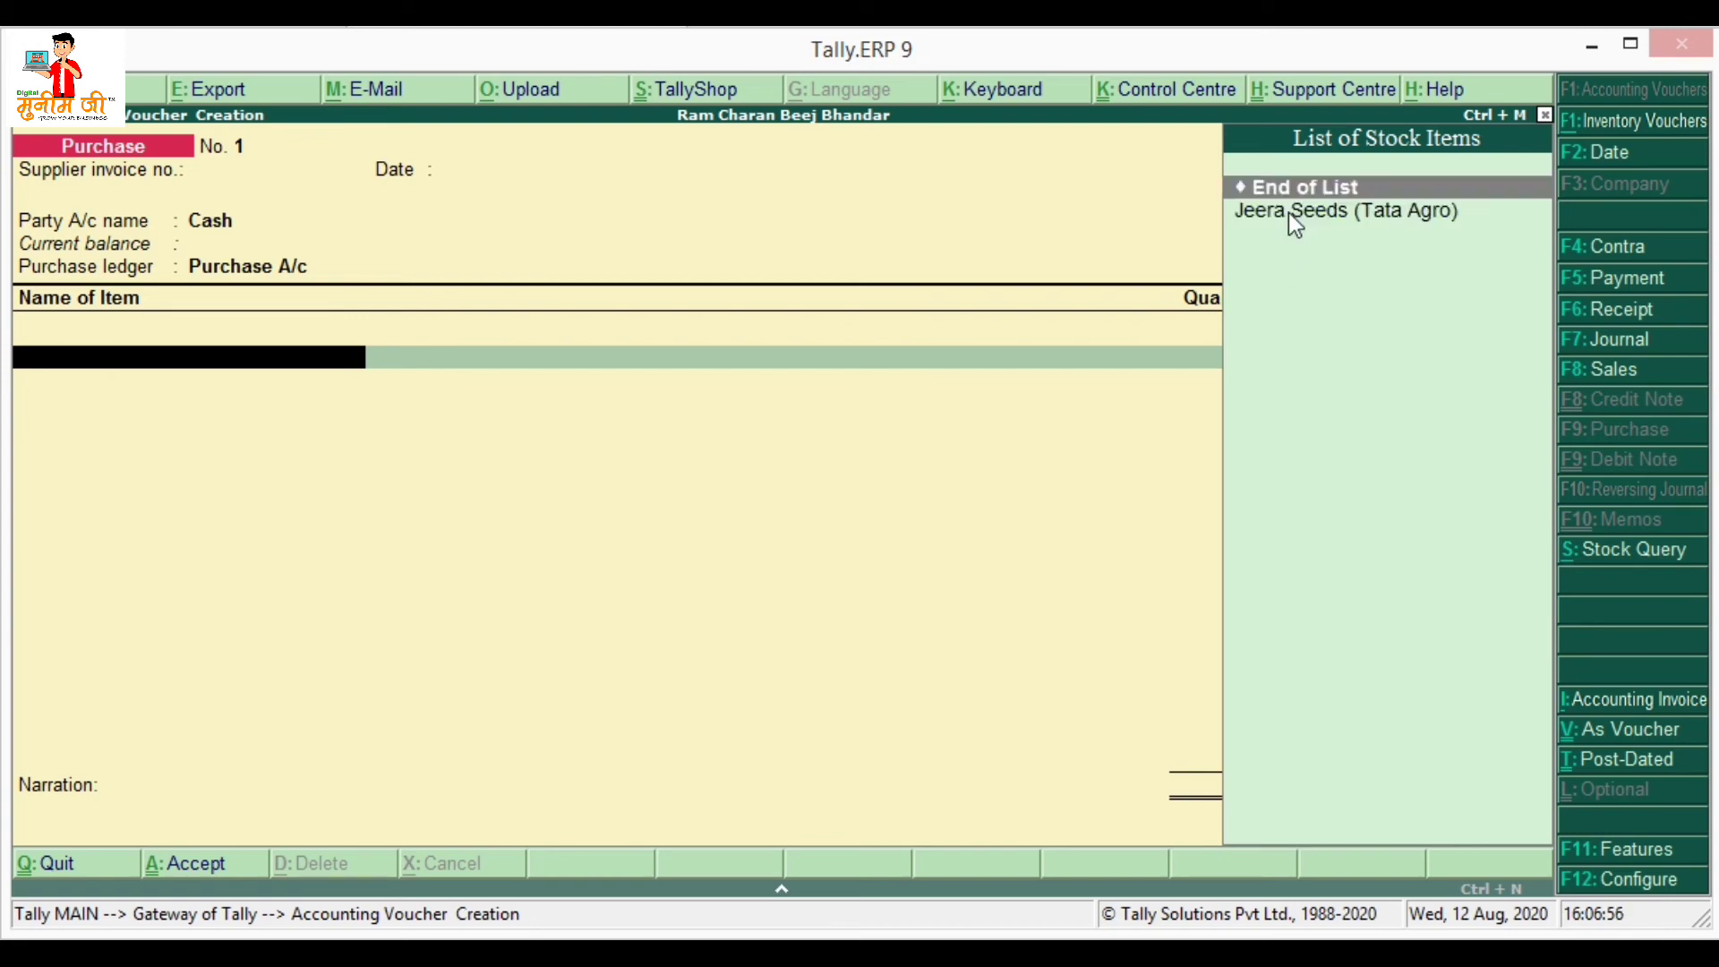
pyautogui.click(1287, 212)
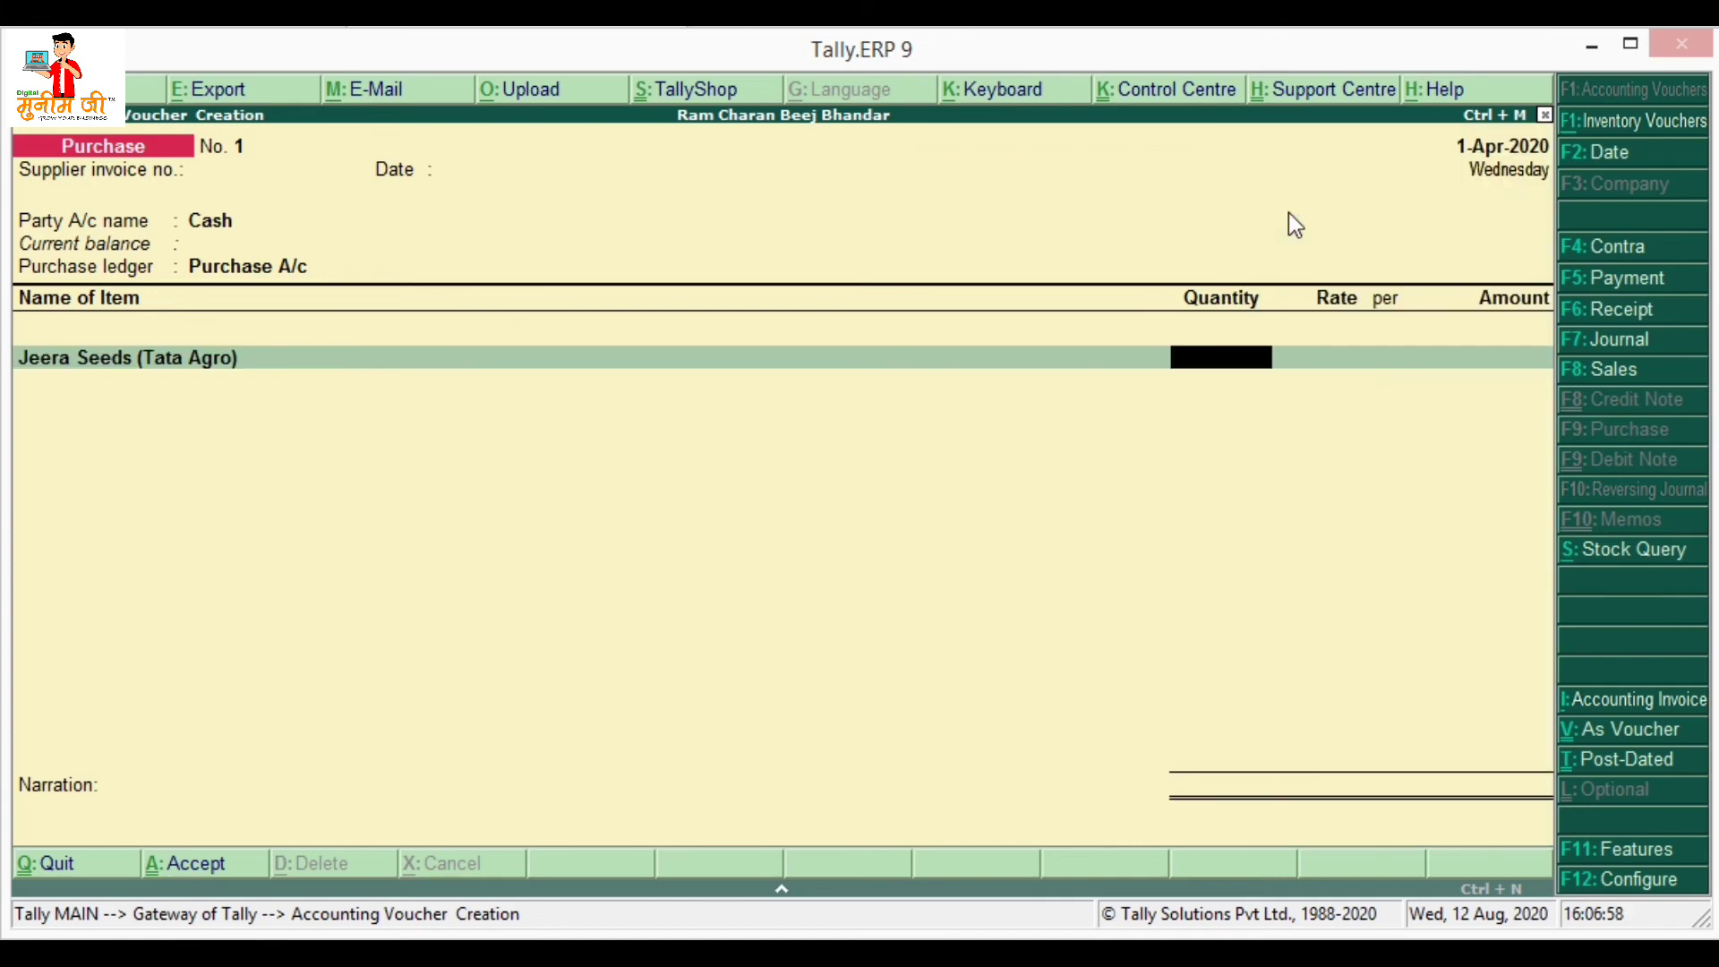
# - Enter 5 Kg at the standard 400.00 rate and save Purchase voucher No. 1
pyautogui.write('5')
pyautogui.press('Return')
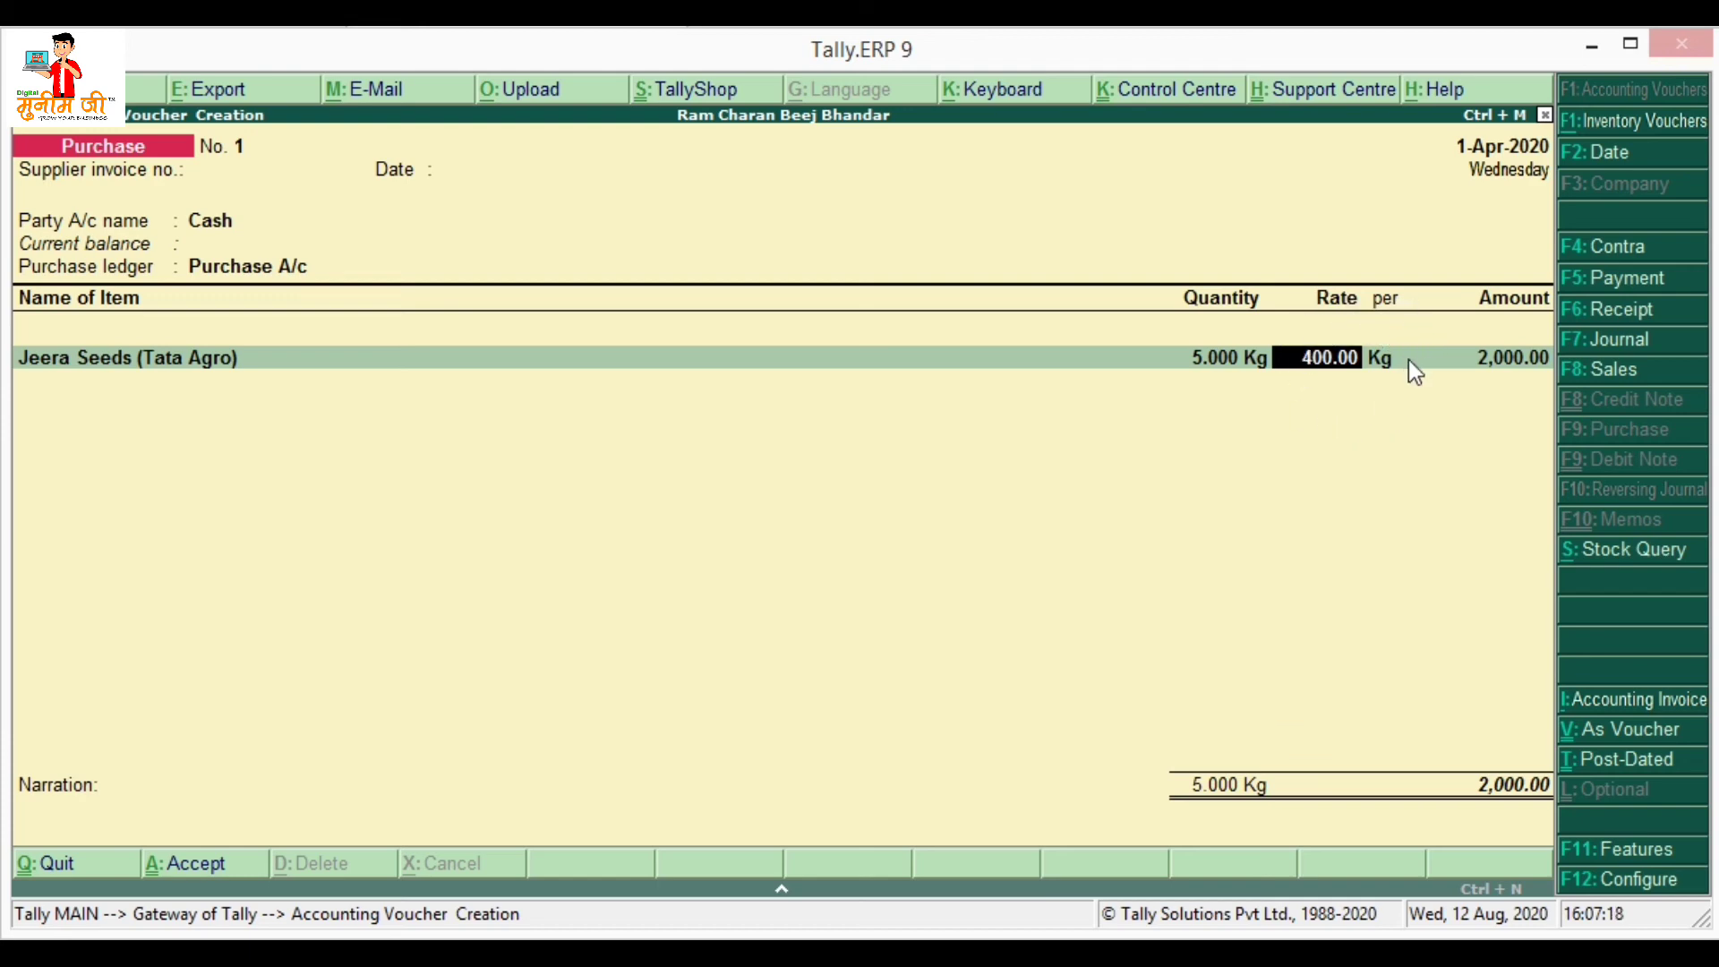
pyautogui.press('Return')
pyautogui.press('Return')
pyautogui.press('Return')
pyautogui.press('Return')
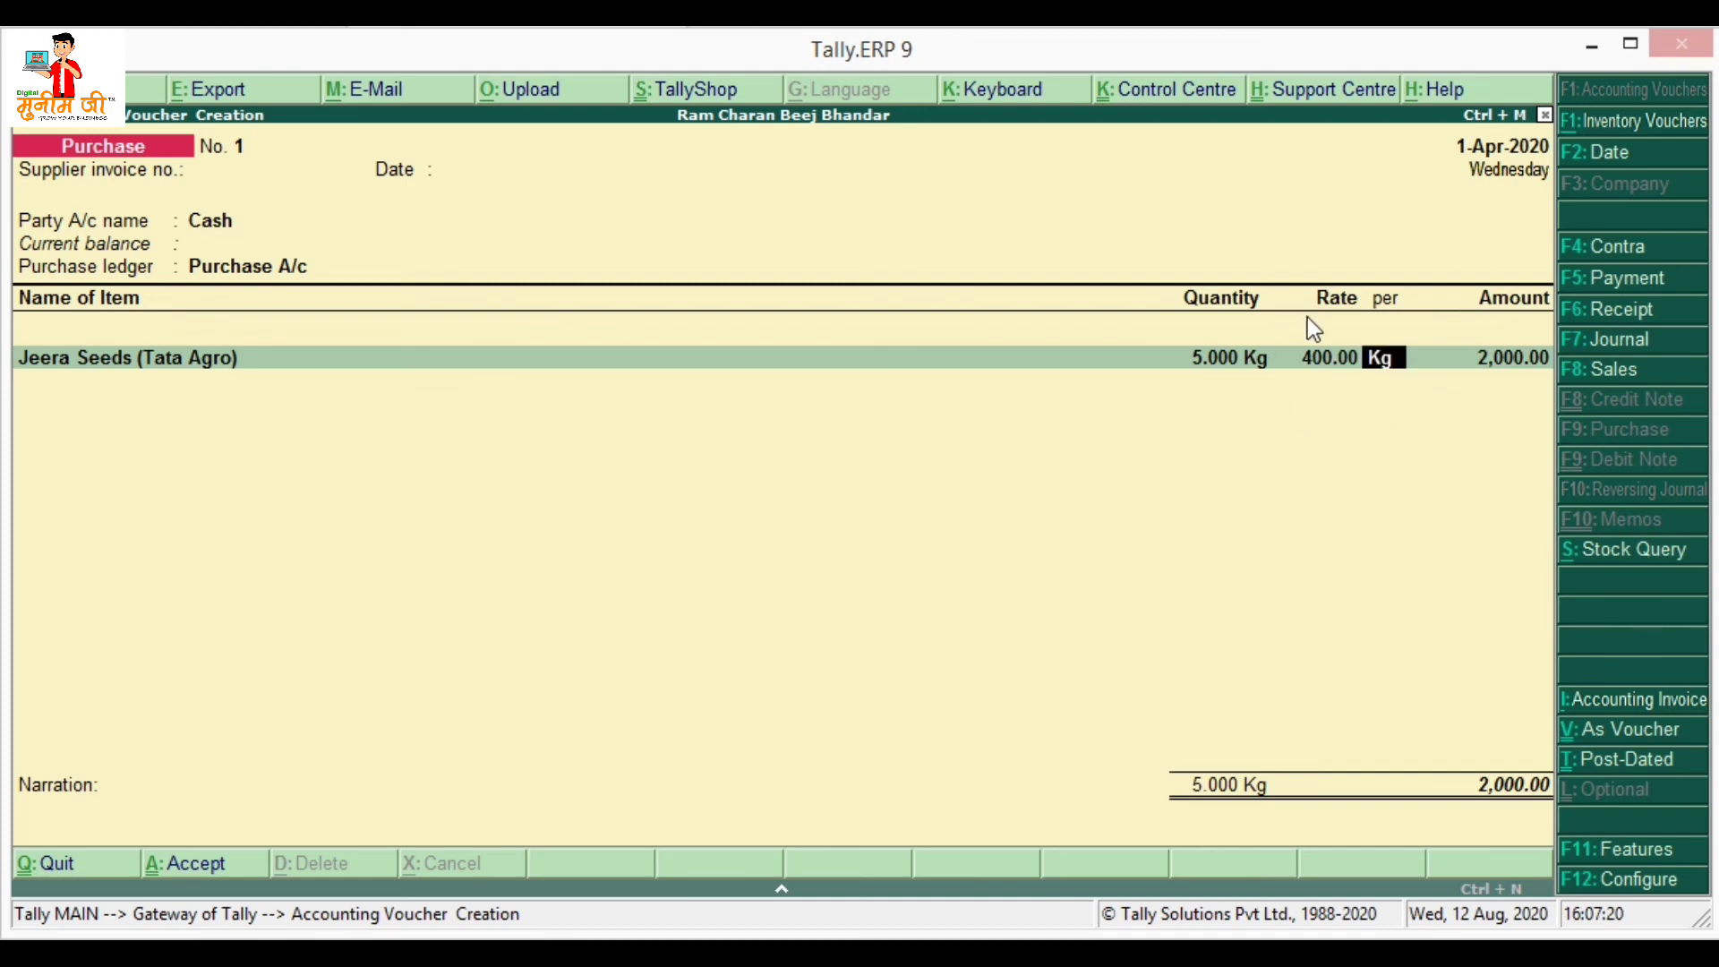
pyautogui.press('Return')
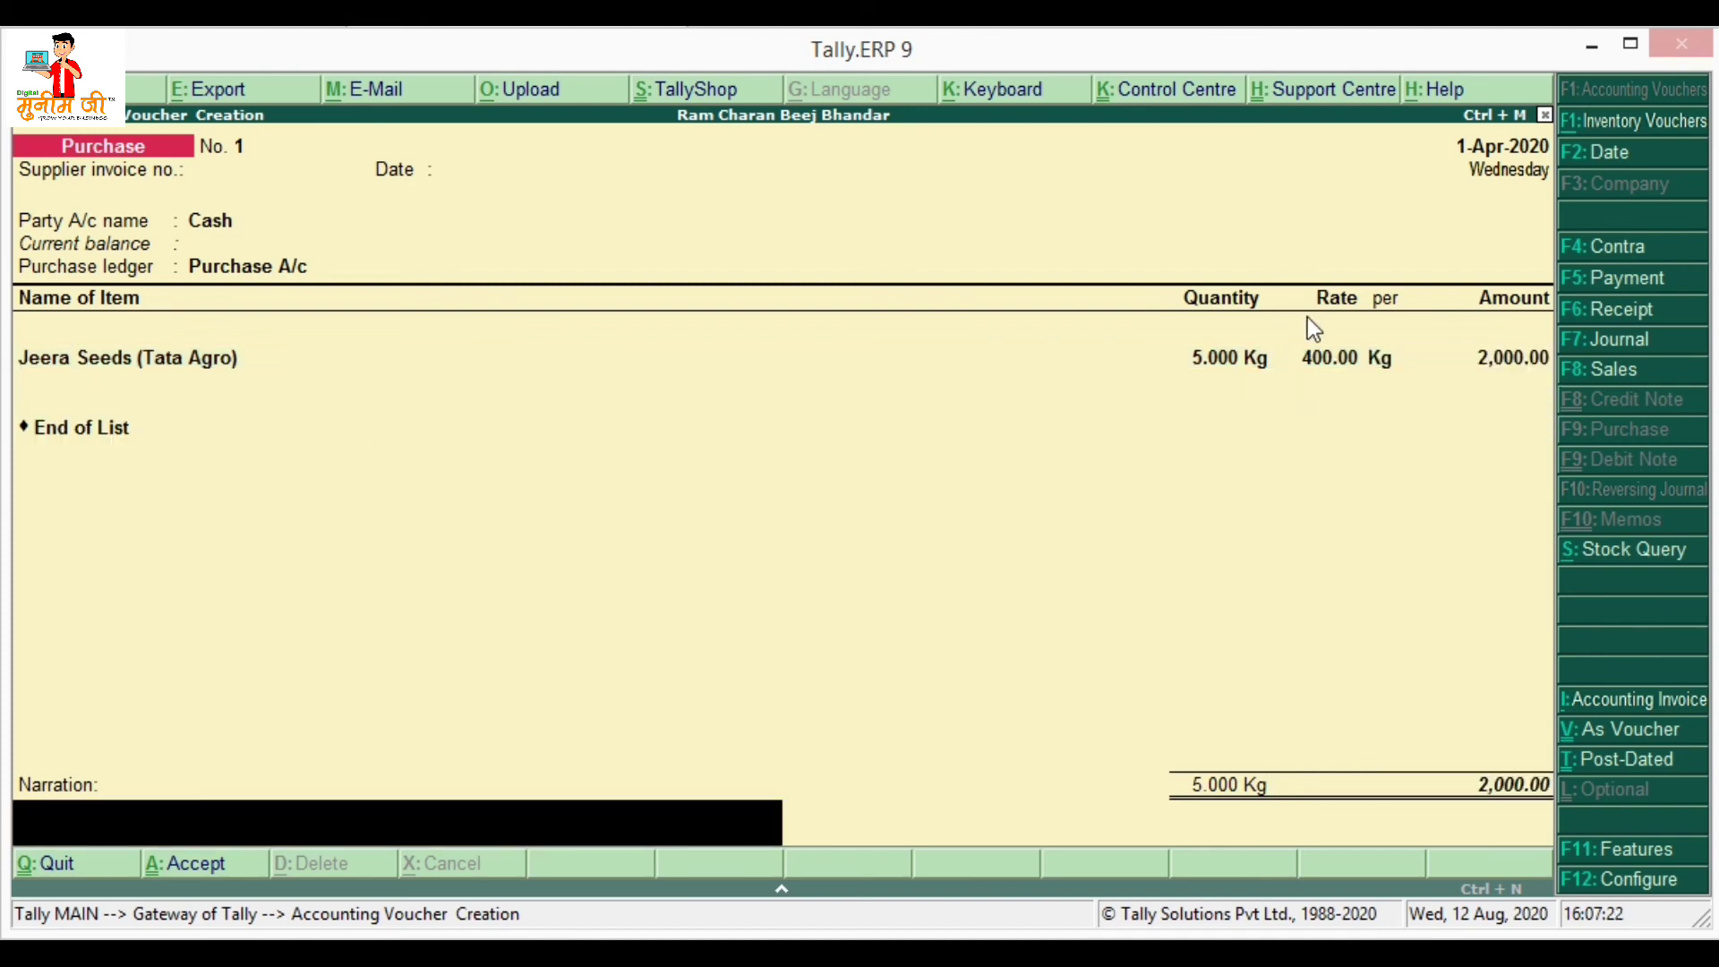
pyautogui.press('Return')
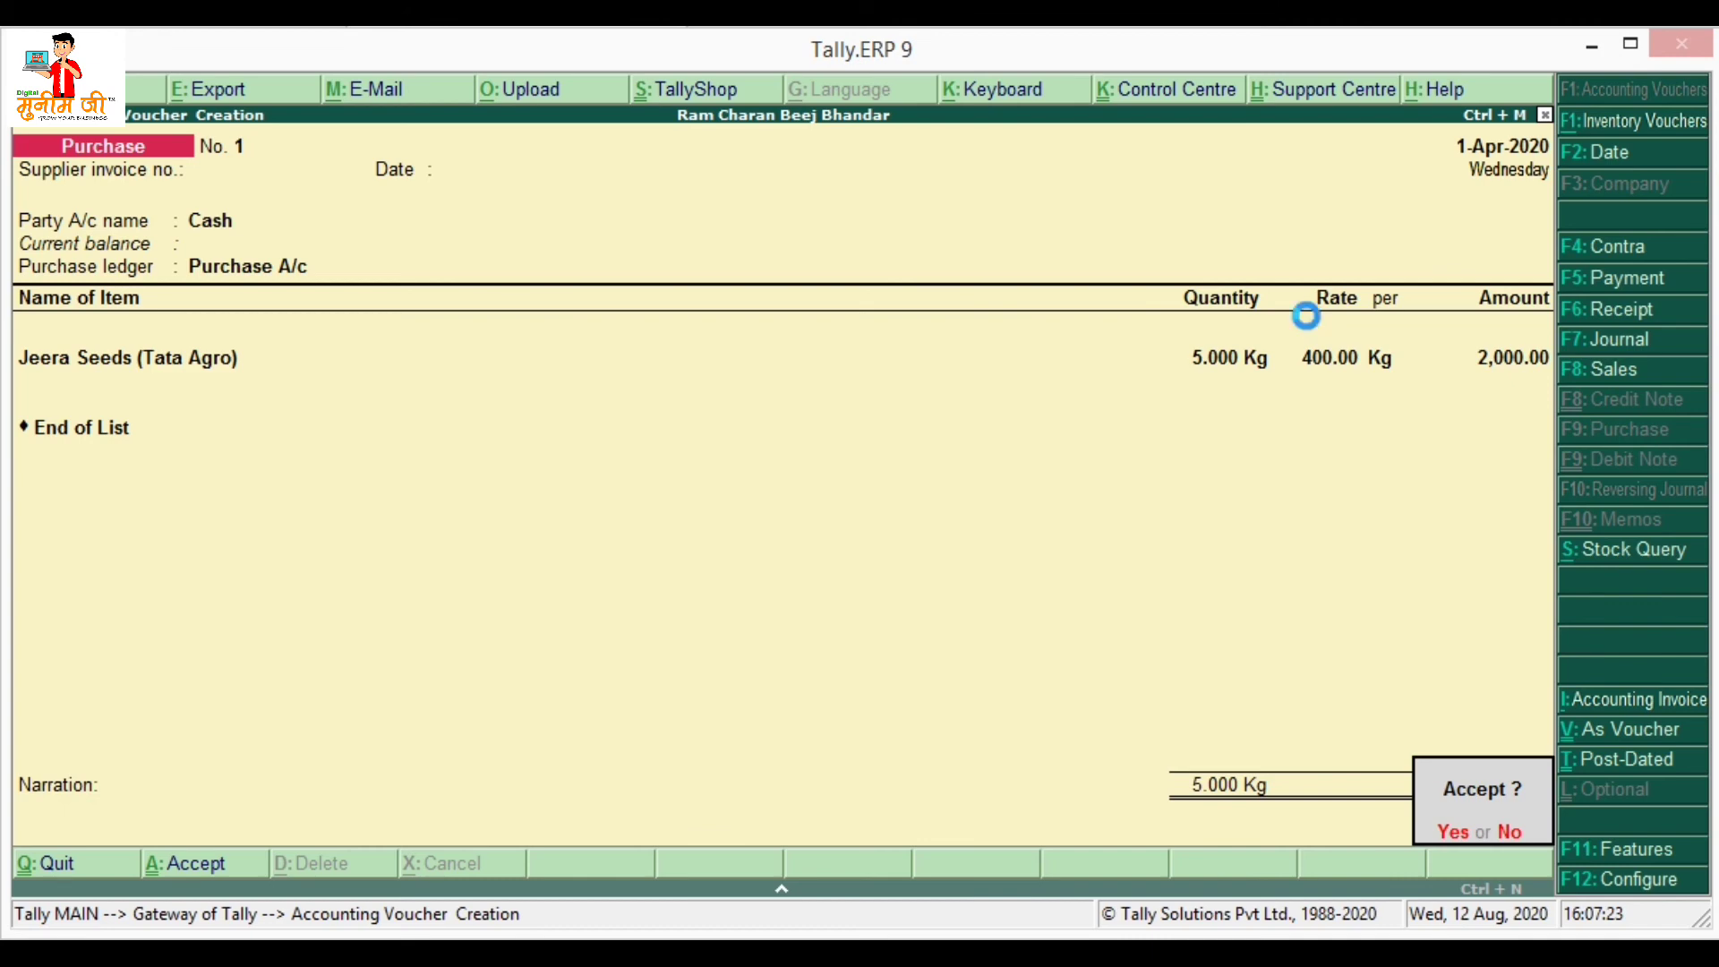
pyautogui.press('Return')
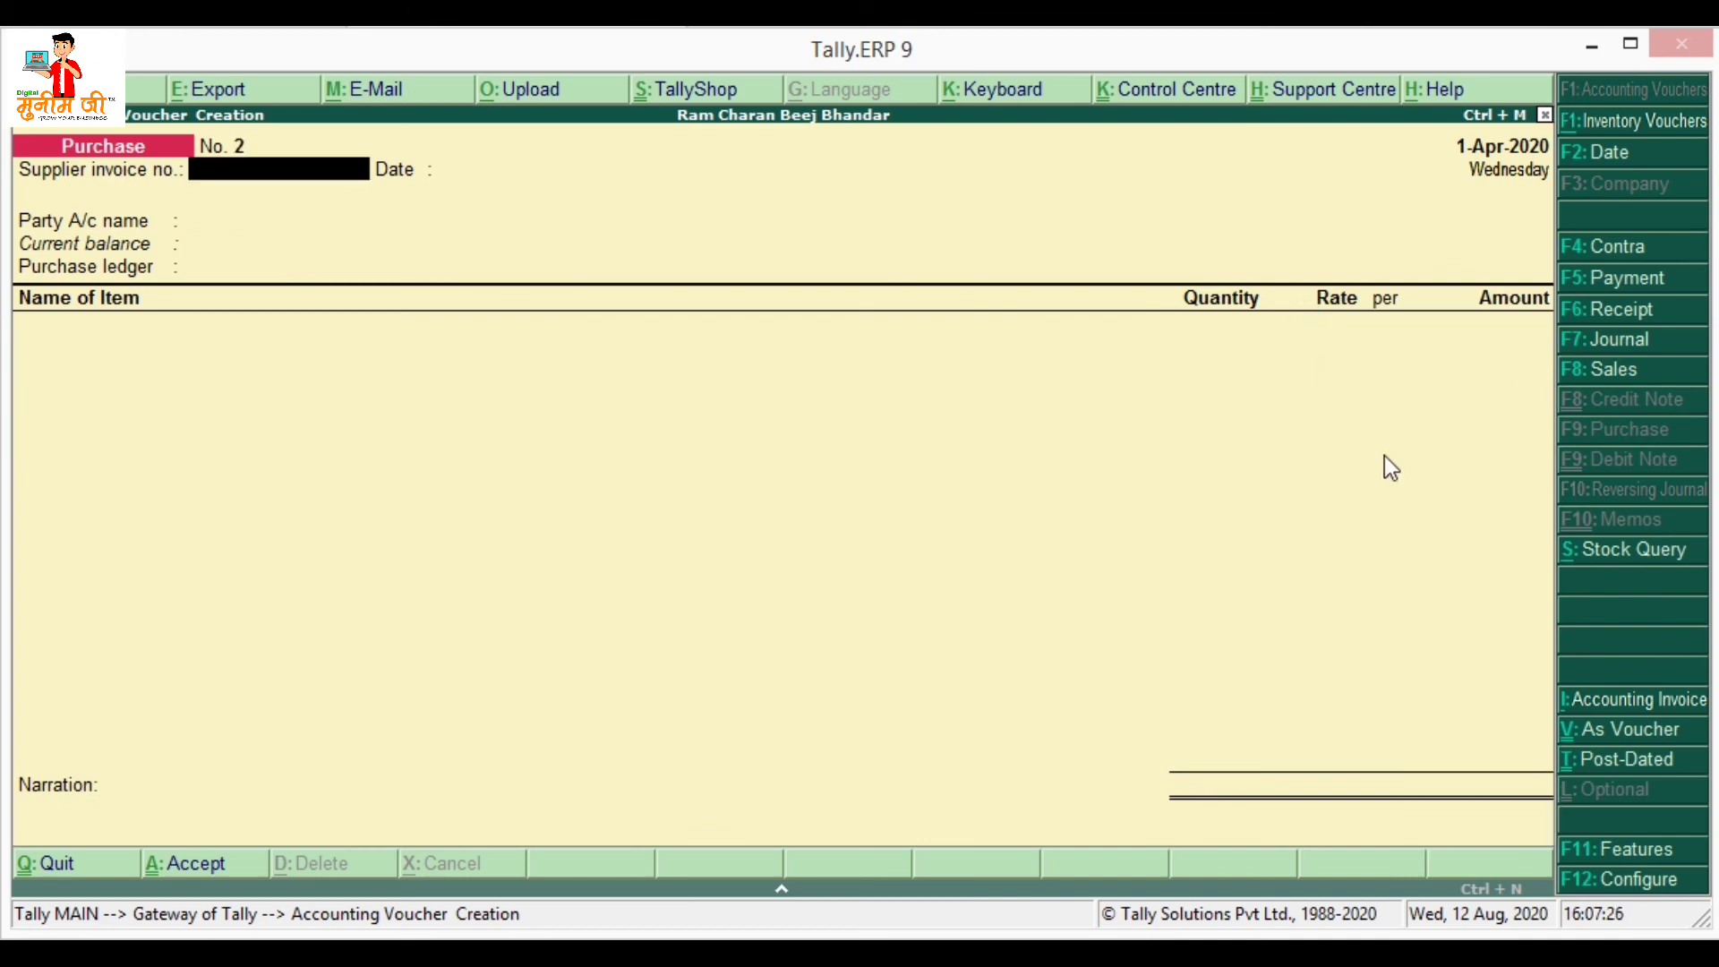
# - Start a Sales voucher with reference 08, Cash as party, and pass the Party Details
pyautogui.click(1616, 371)
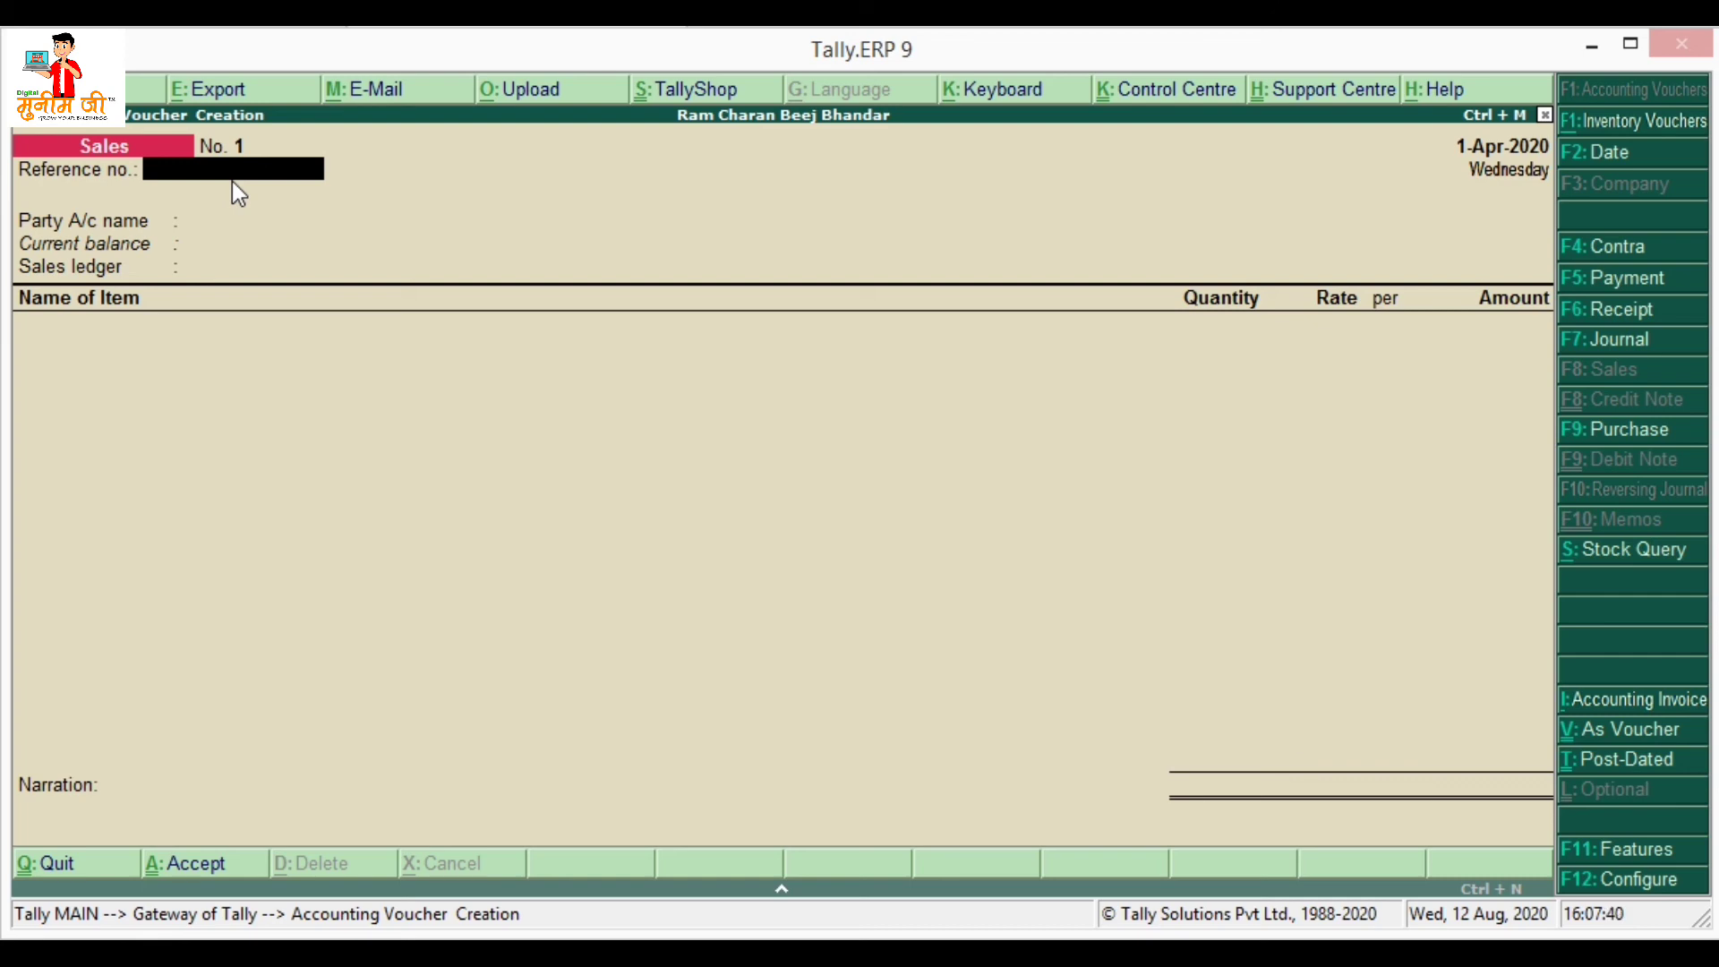
pyautogui.write('08-0002')
pyautogui.press('Return')
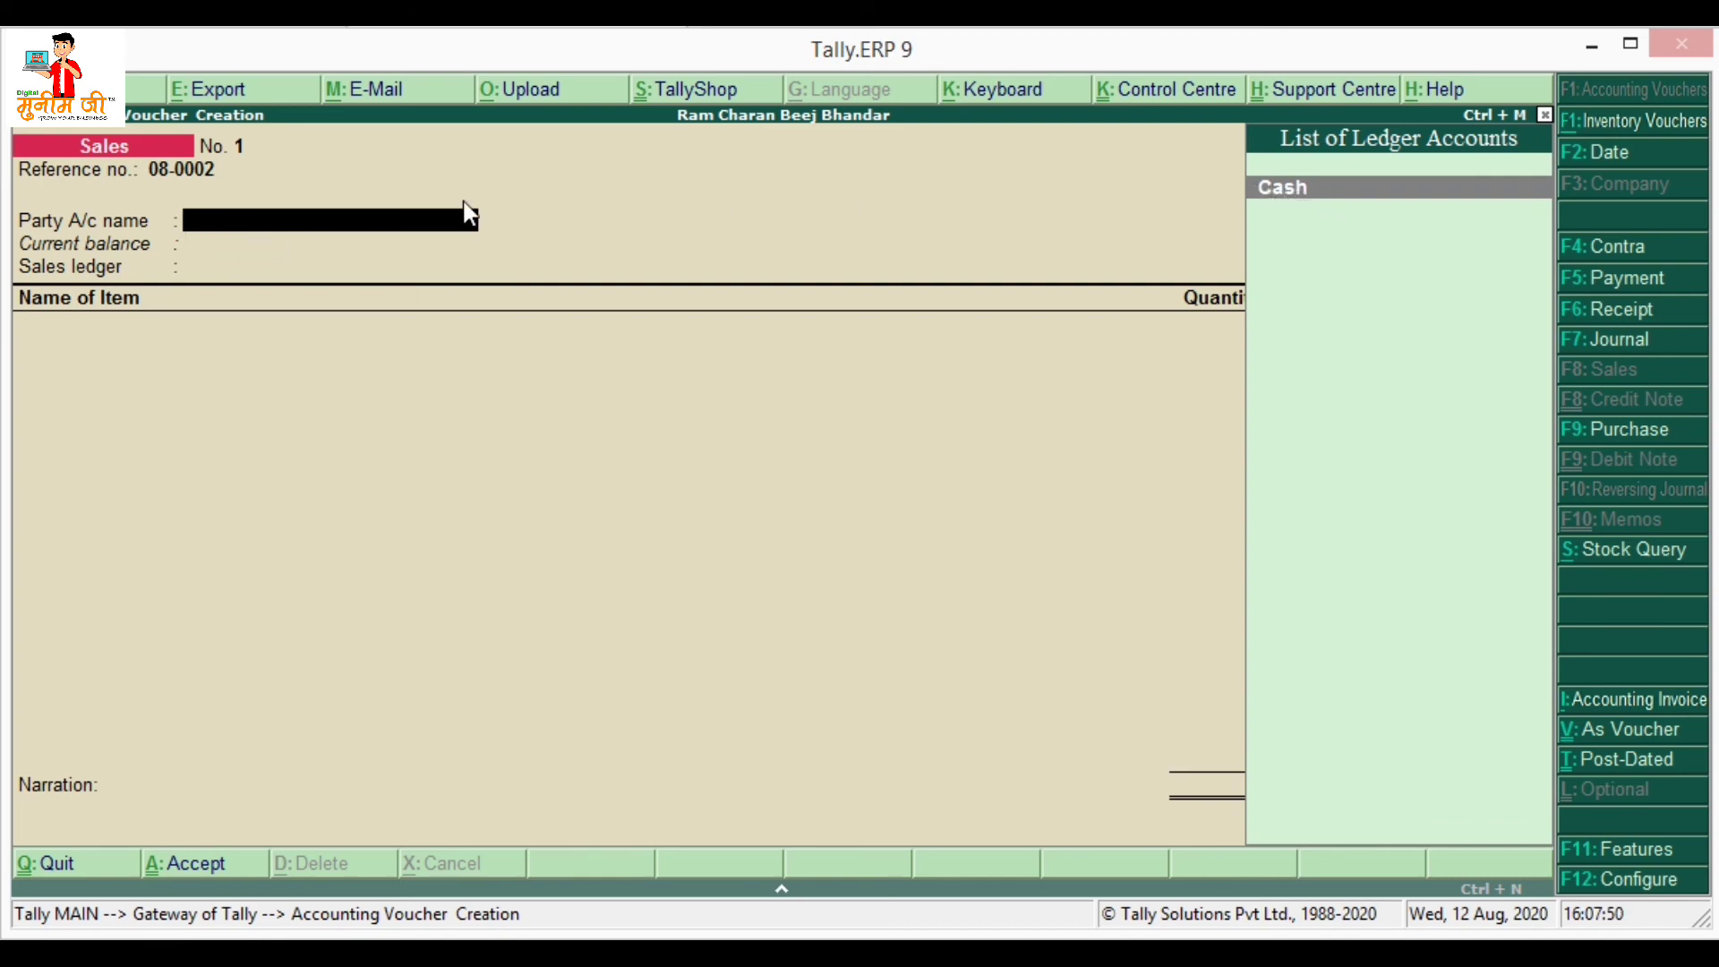
pyautogui.press('Return')
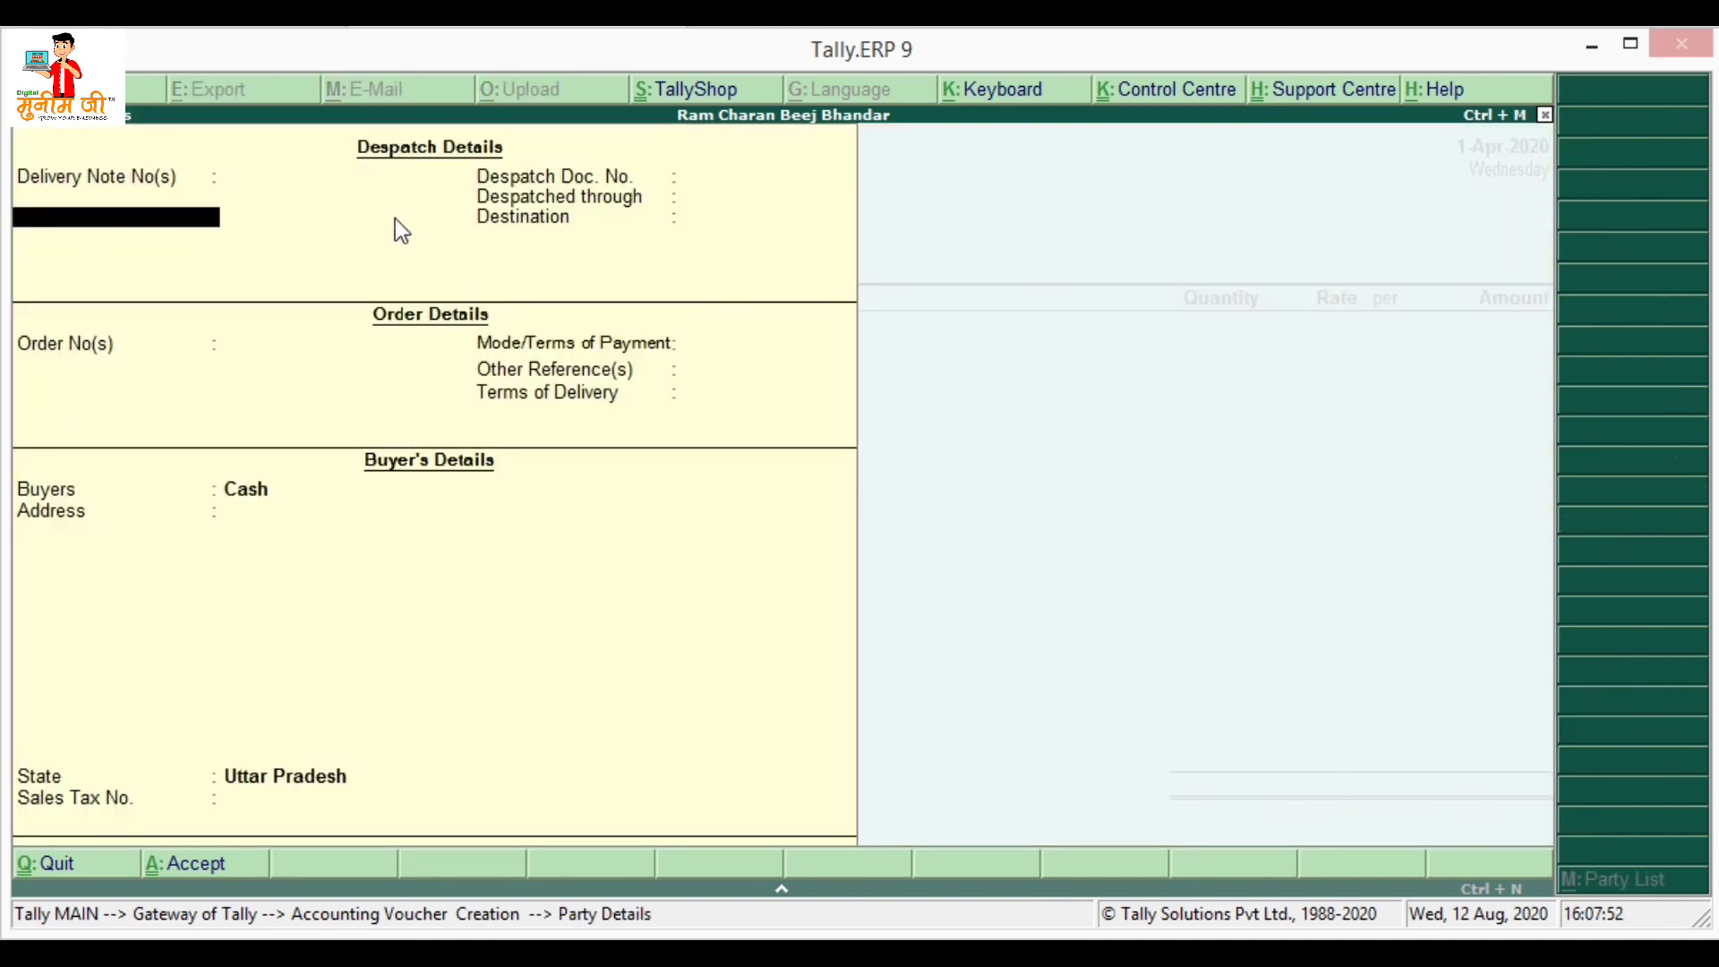
pyautogui.press('Return')
pyautogui.press('Return')
pyautogui.press('Return')
pyautogui.press('Return')
pyautogui.press('Return')
pyautogui.press('Return')
pyautogui.press('Return')
pyautogui.press('Return')
pyautogui.press('Return')
pyautogui.press('Return')
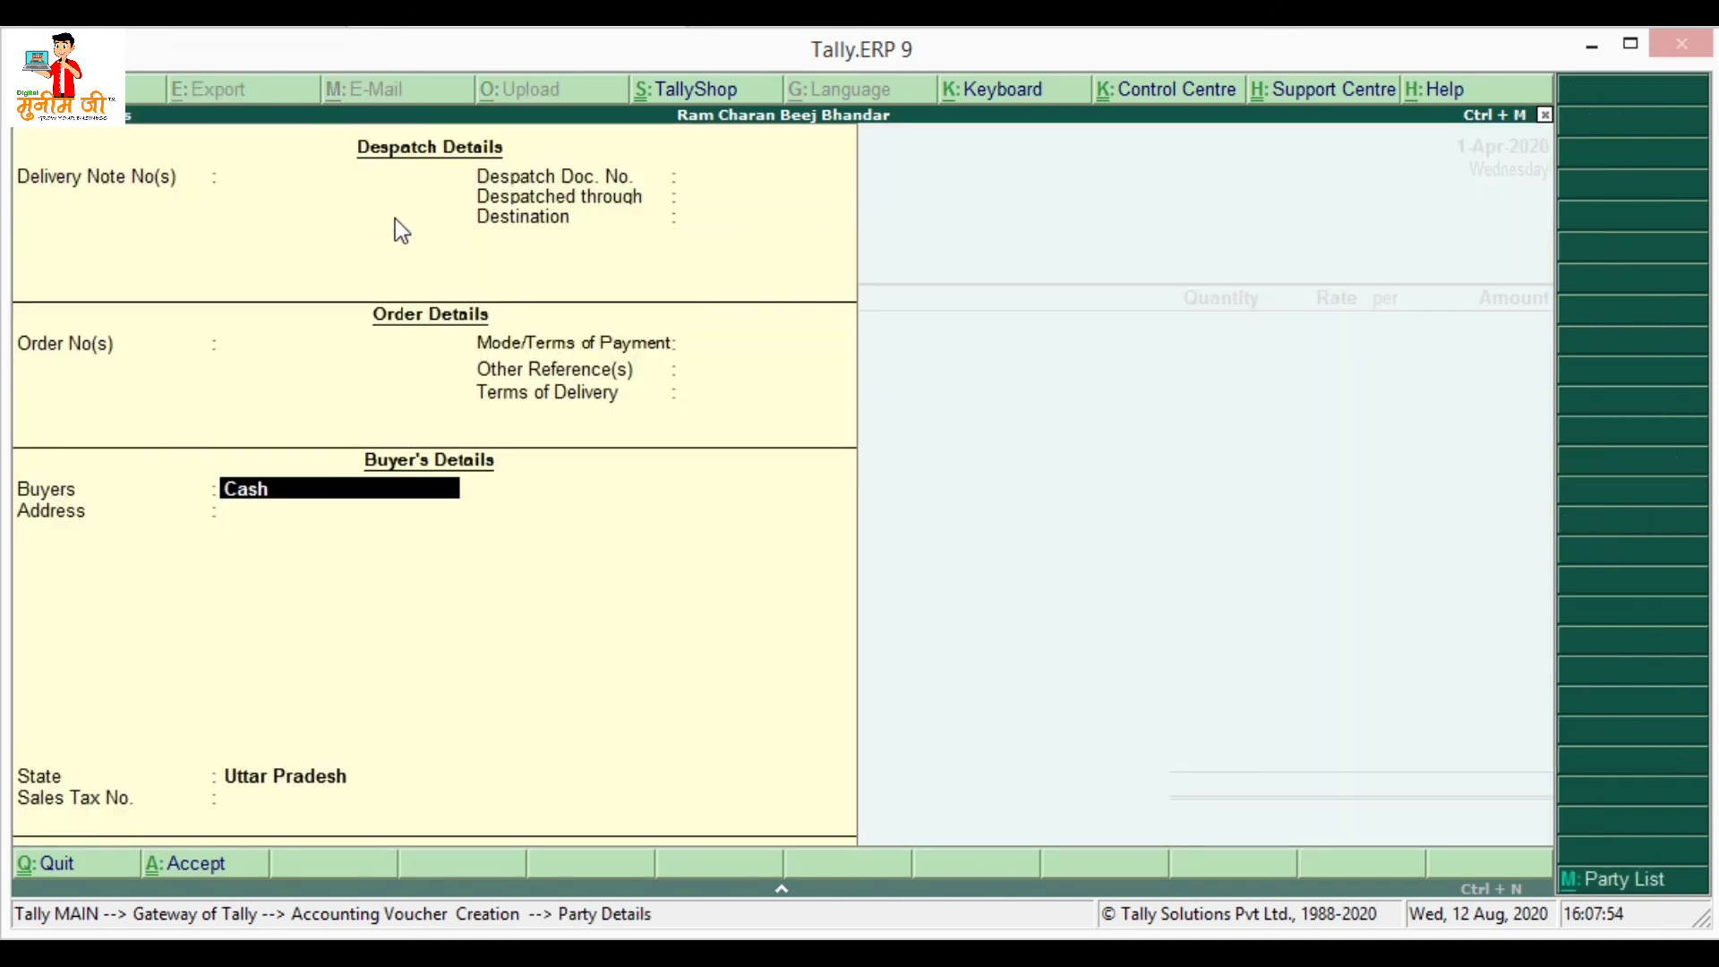
pyautogui.press('Return')
pyautogui.press('Return')
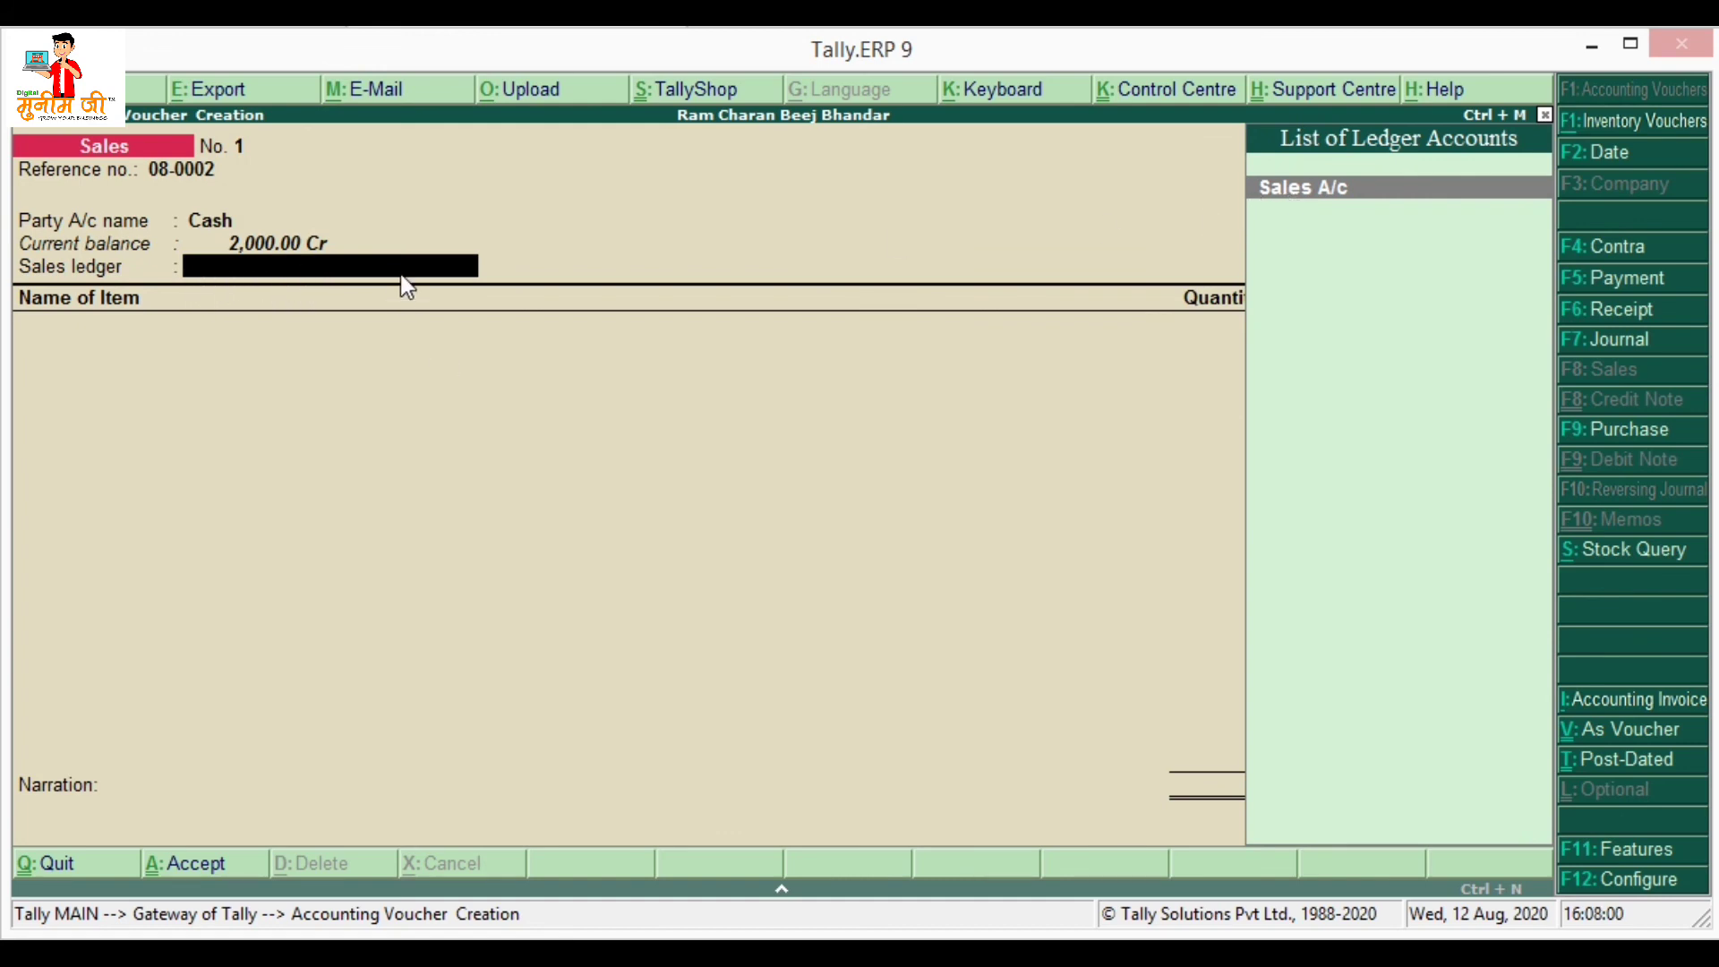
# - Set Sales A/c as ledger and select Jeera Seeds (Tata Agro) for the sale line
pyautogui.press('Return')
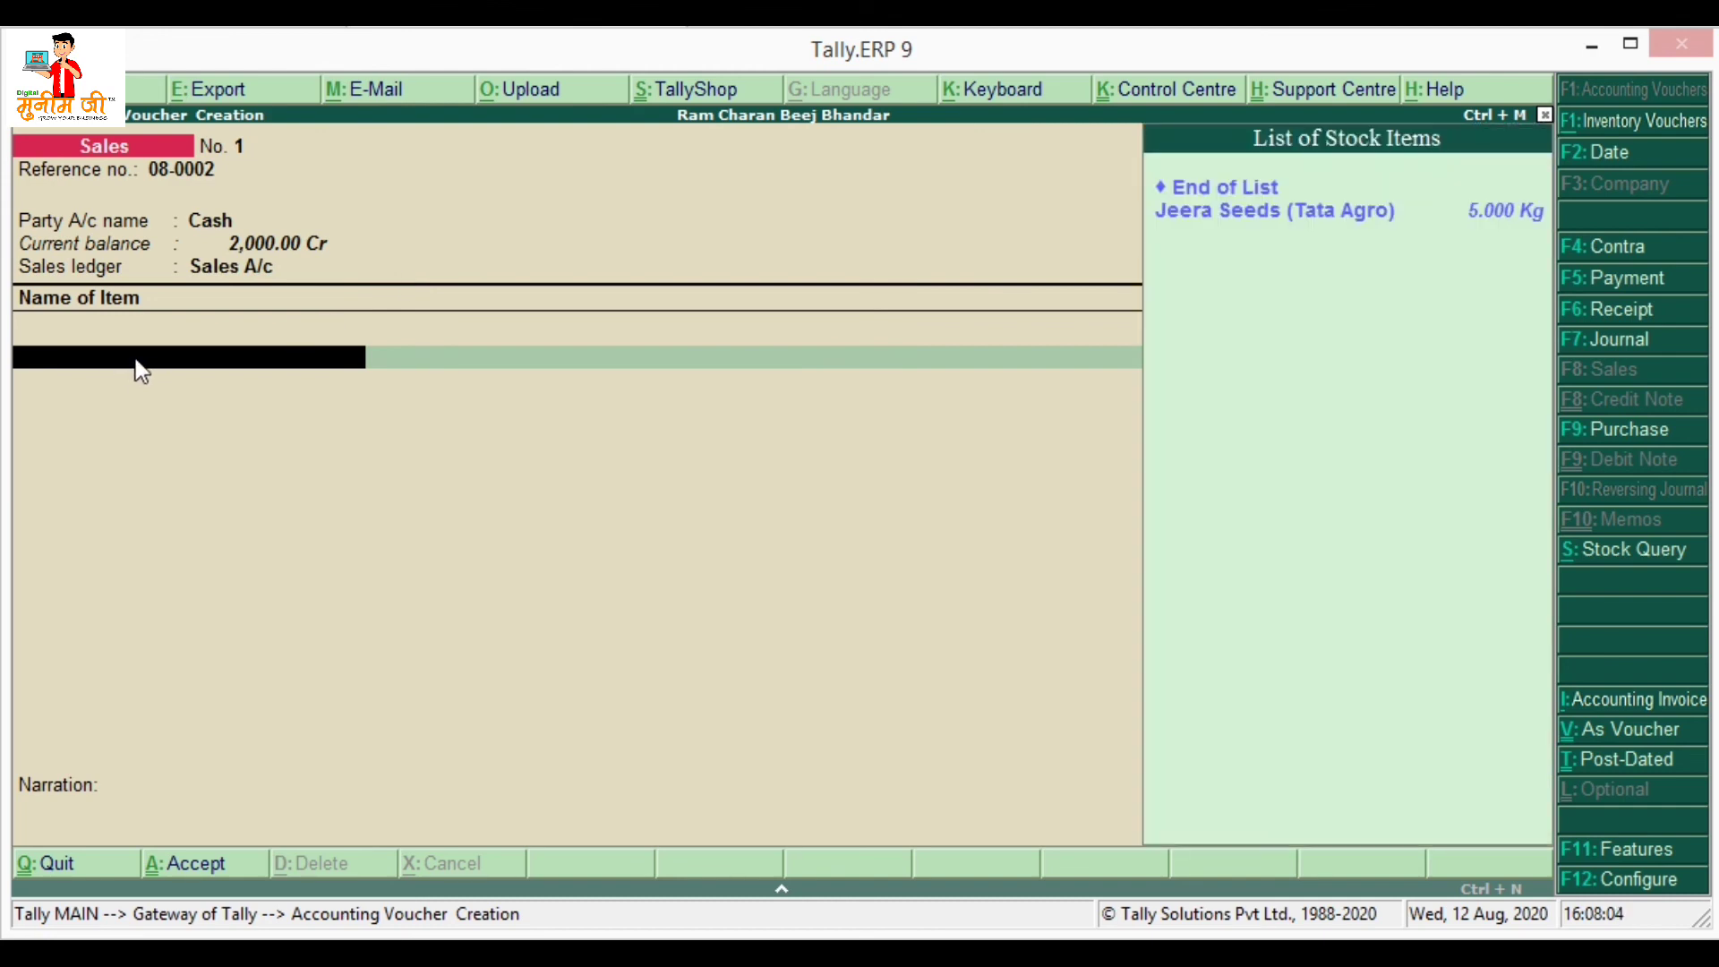
pyautogui.press('Down')
pyautogui.press('Return')
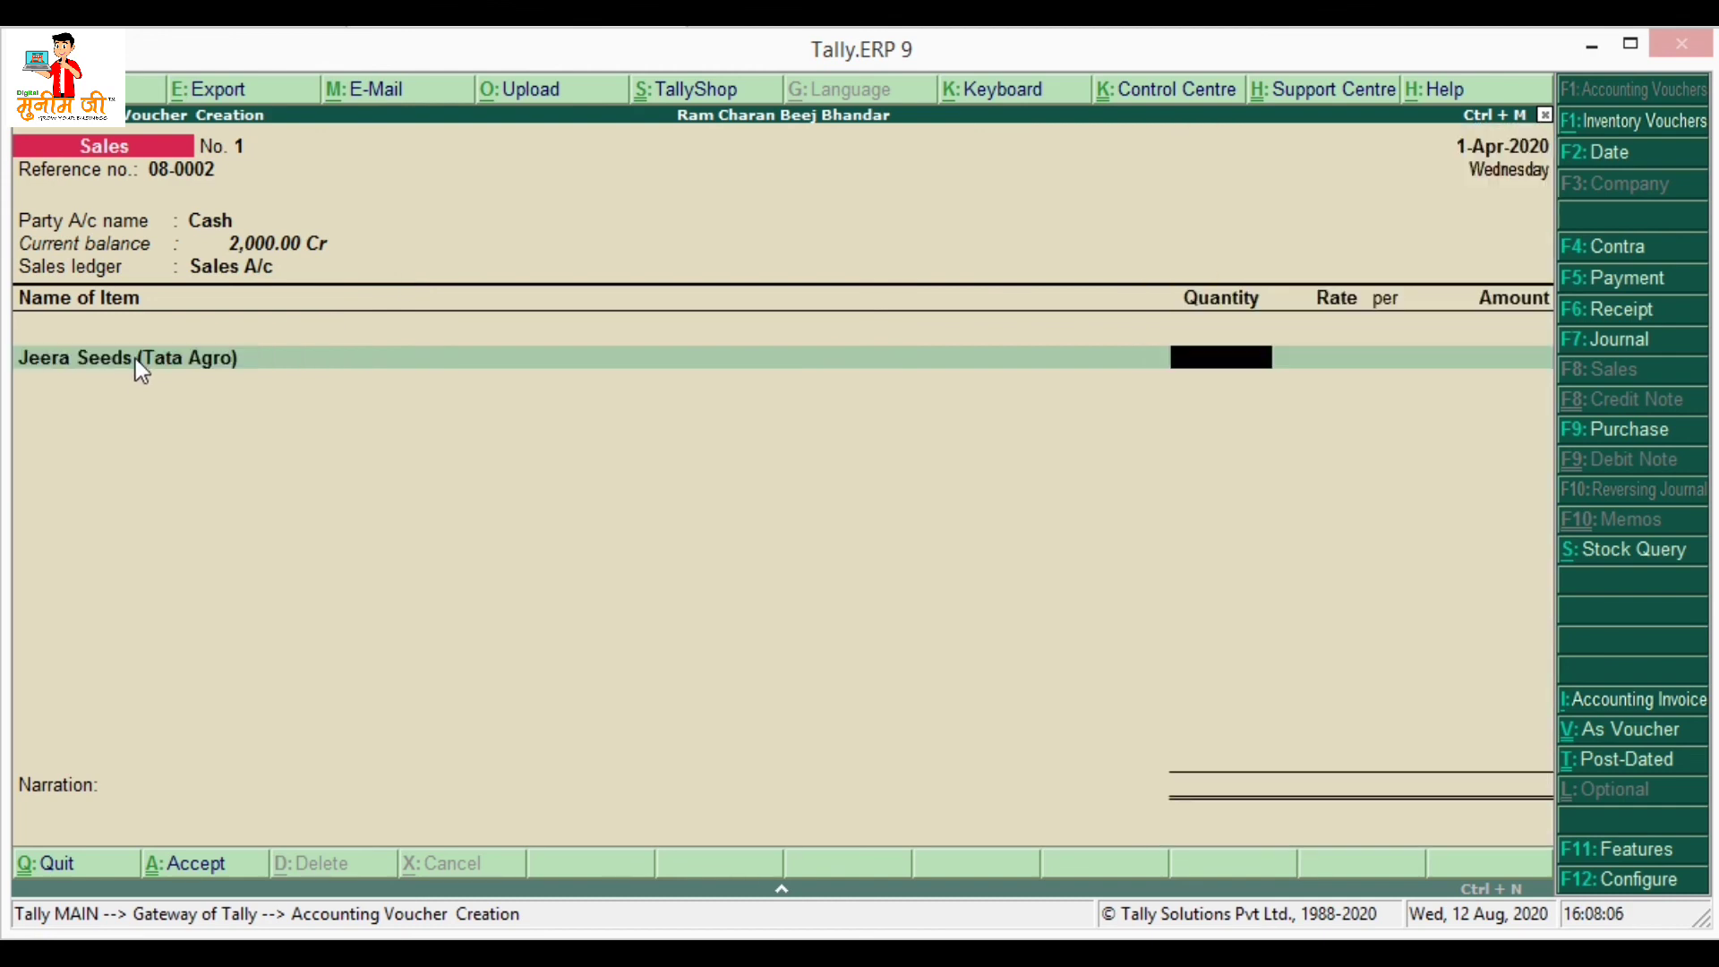
pyautogui.click(136, 358)
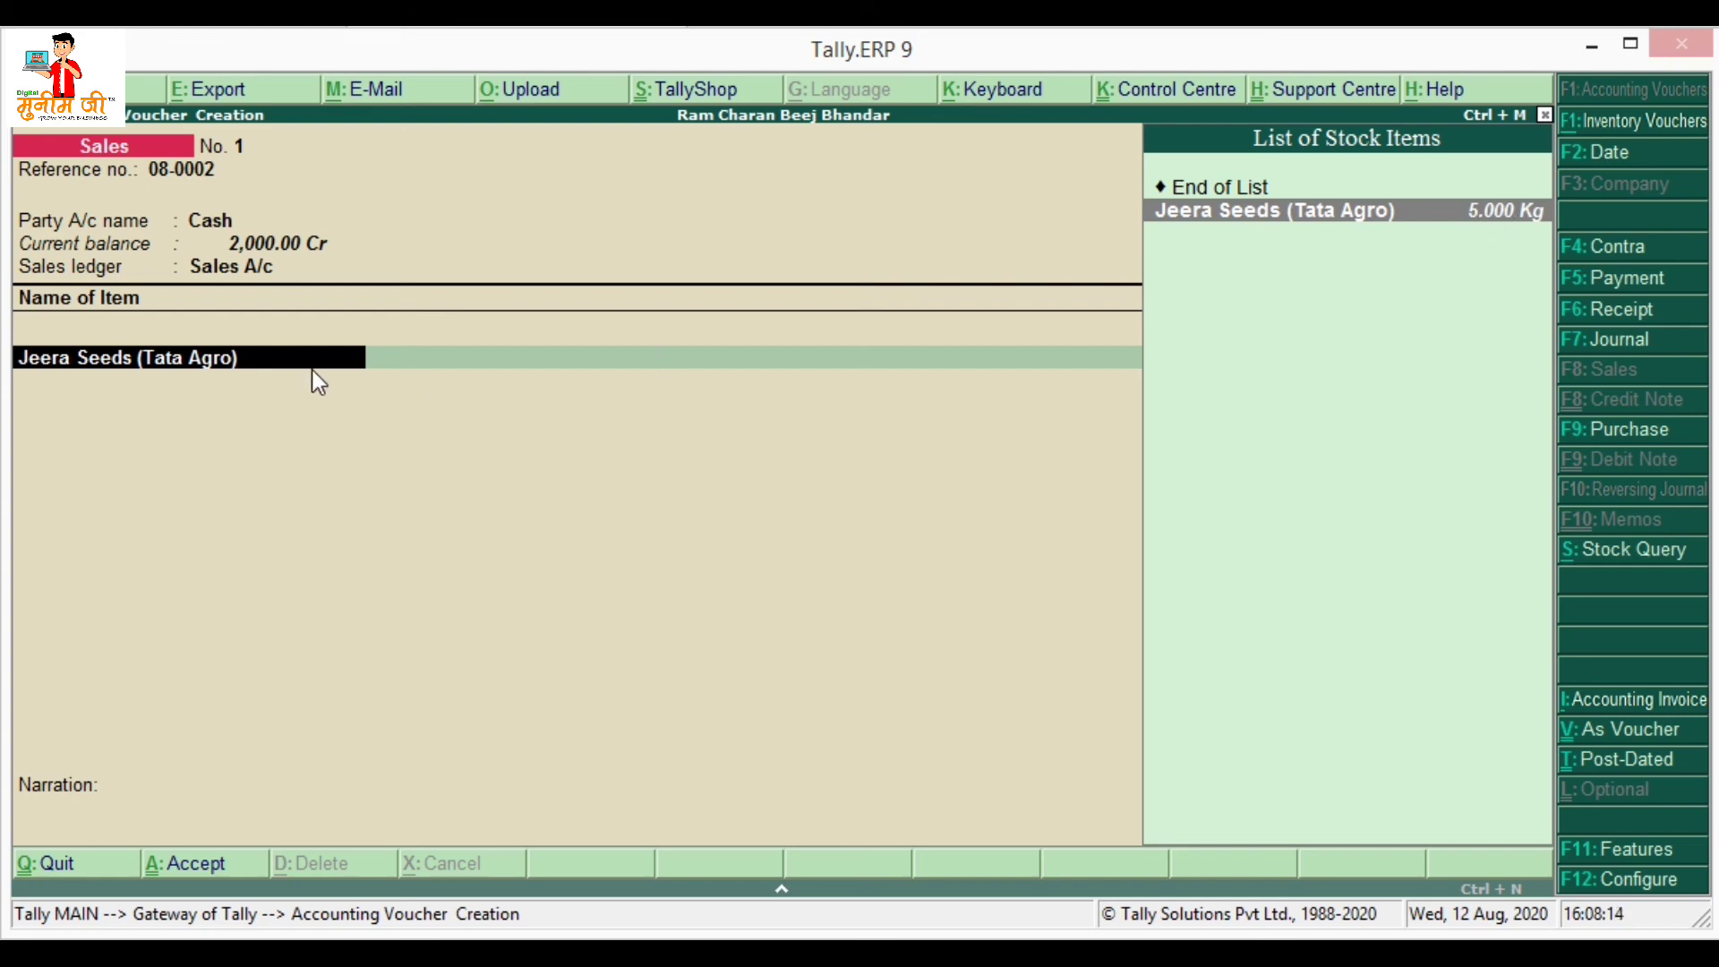
pyautogui.press('Return')
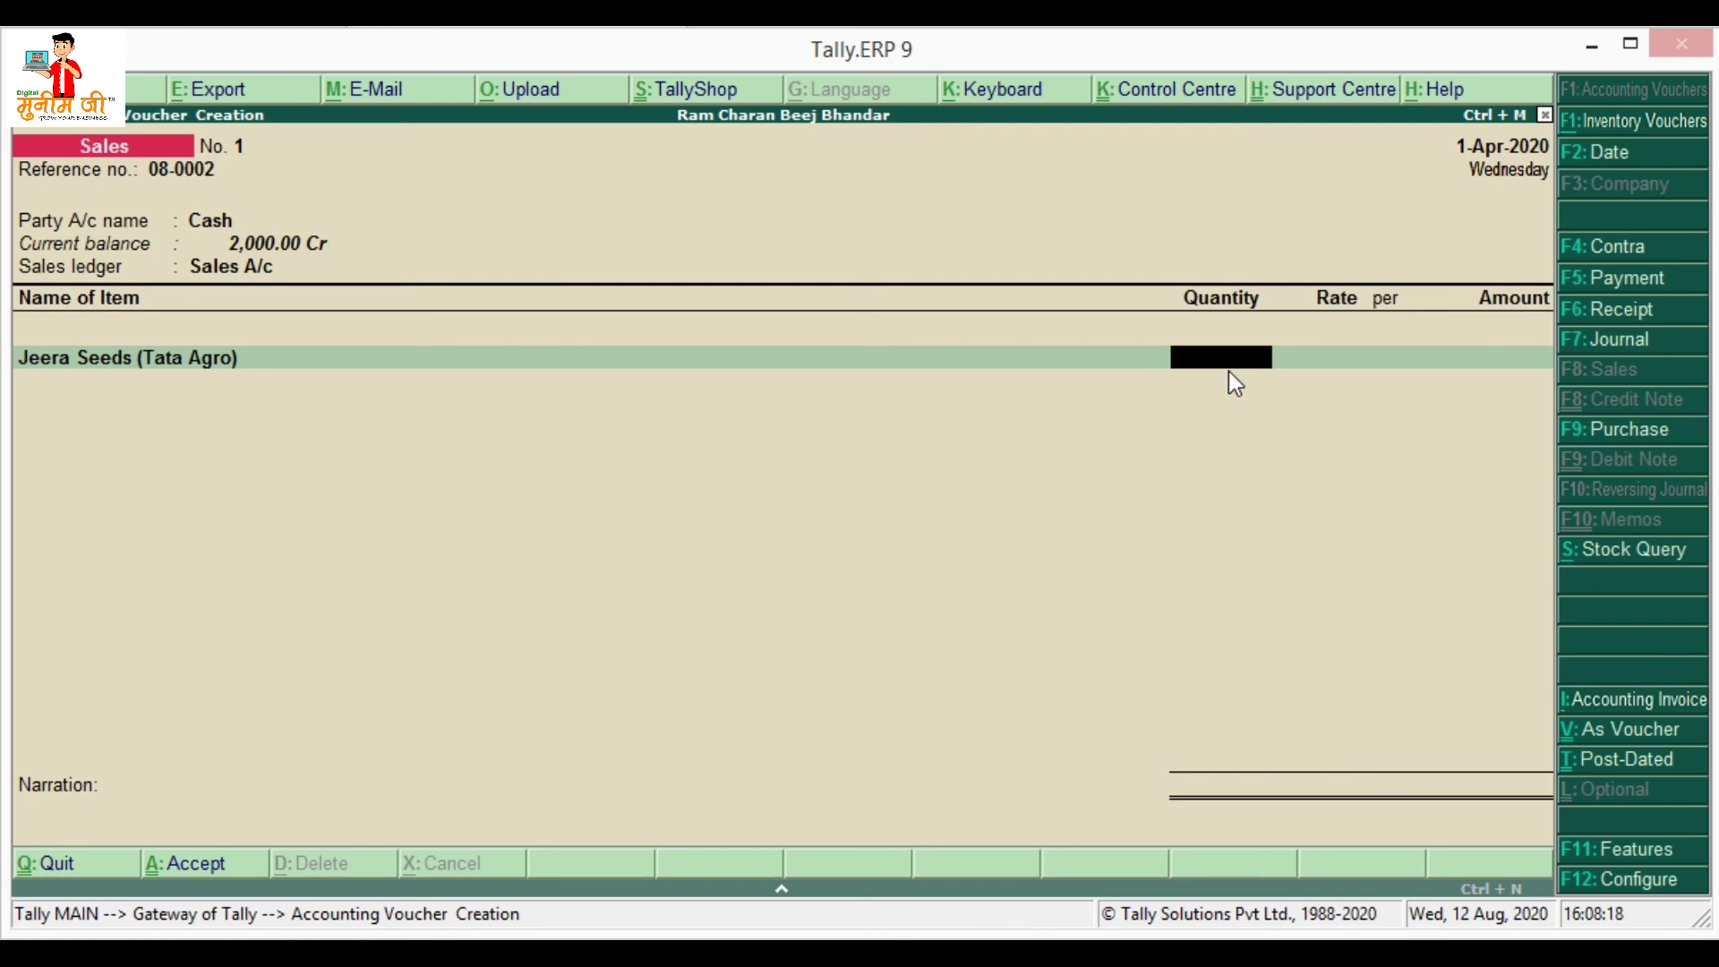
# - Enter 0.200 Kg at the standard 450.00 rate and save Sales voucher No. 1
pyautogui.write('200')
pyautogui.press('Return')
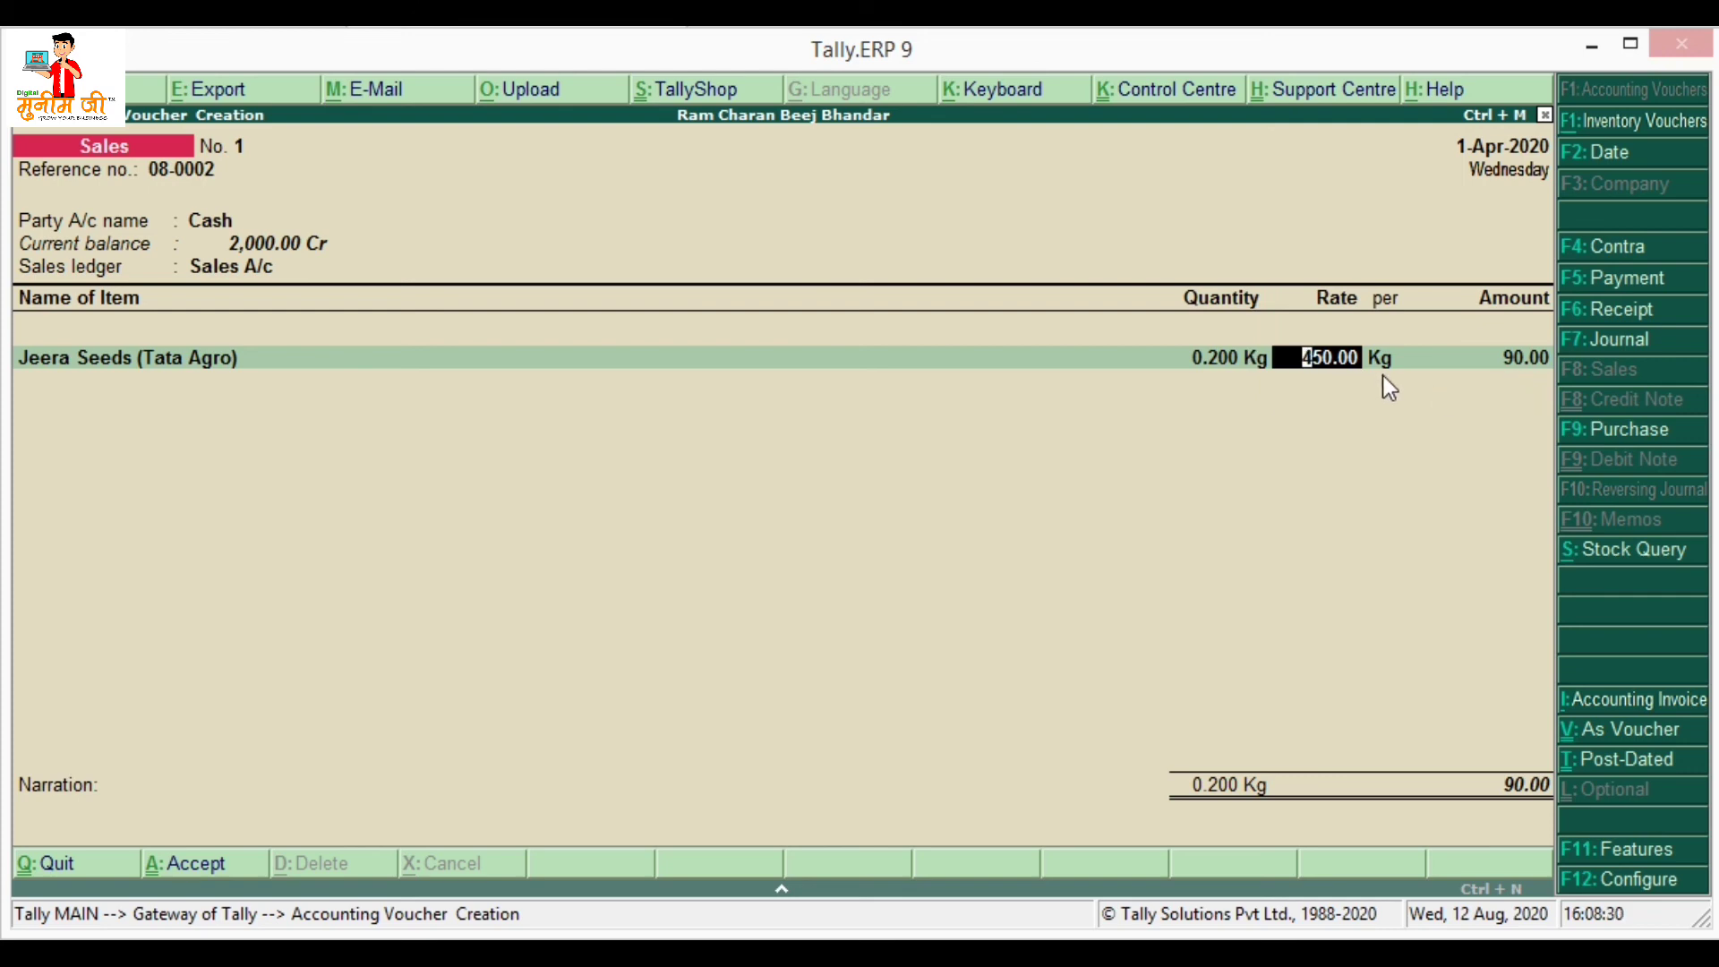
pyautogui.press('Return')
pyautogui.press('Return')
pyautogui.press('Return')
pyautogui.press('Return')
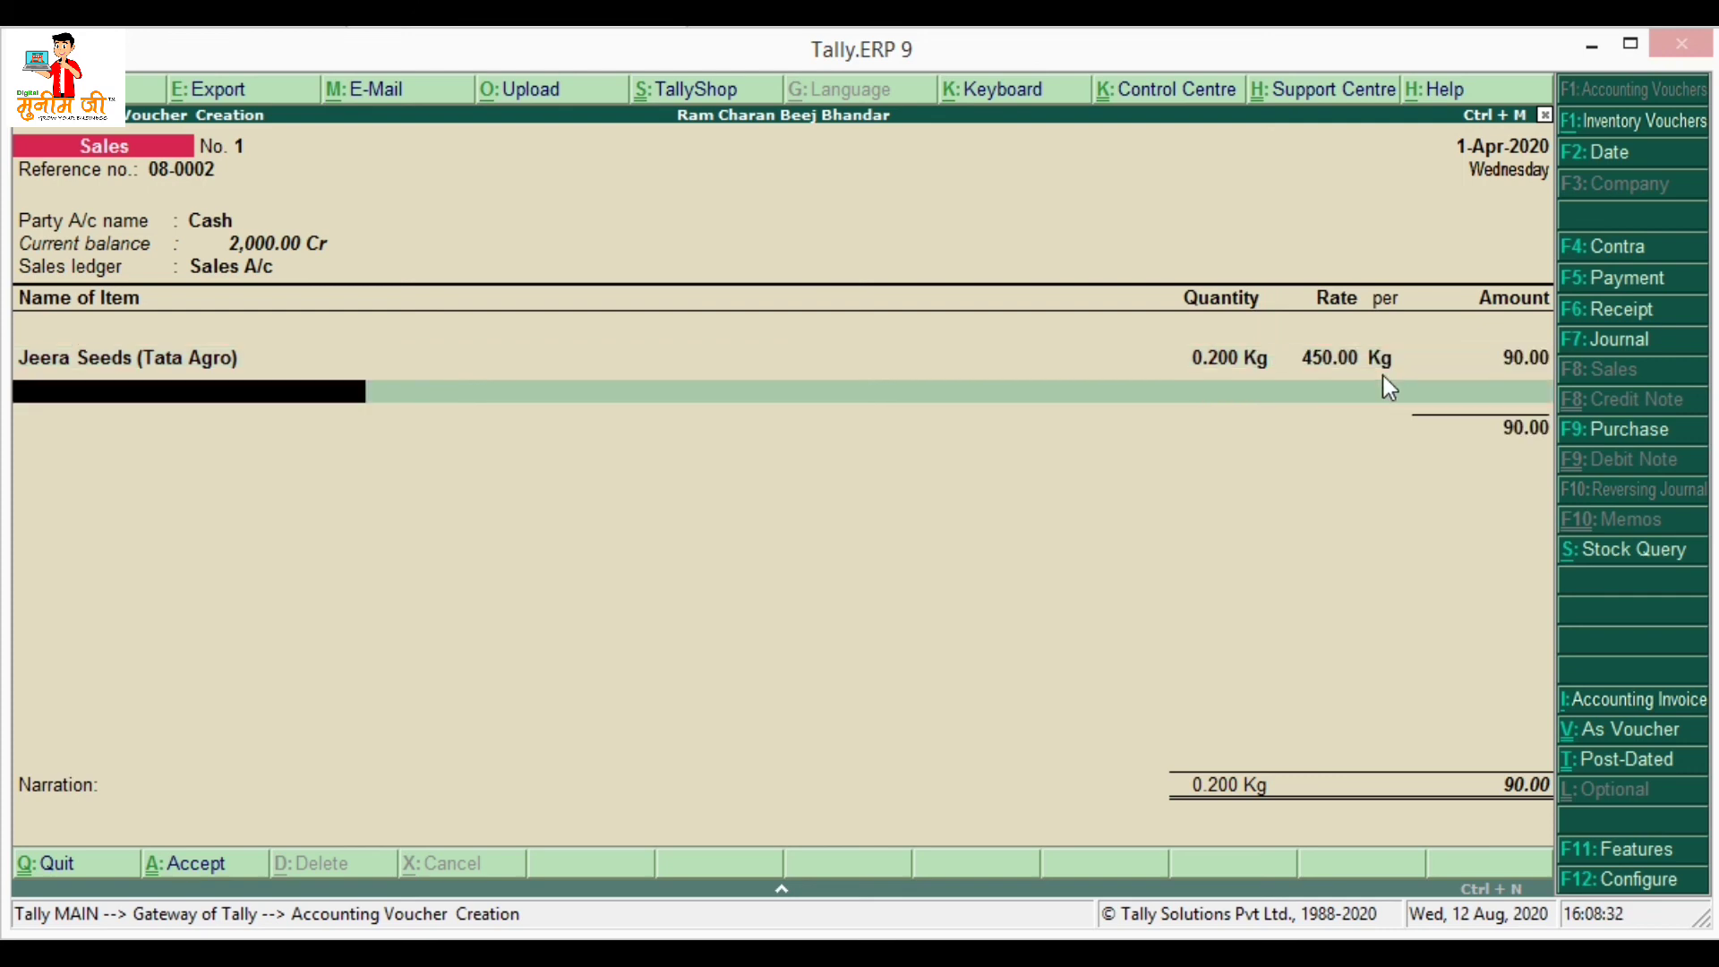
pyautogui.press('Return')
pyautogui.press('Return')
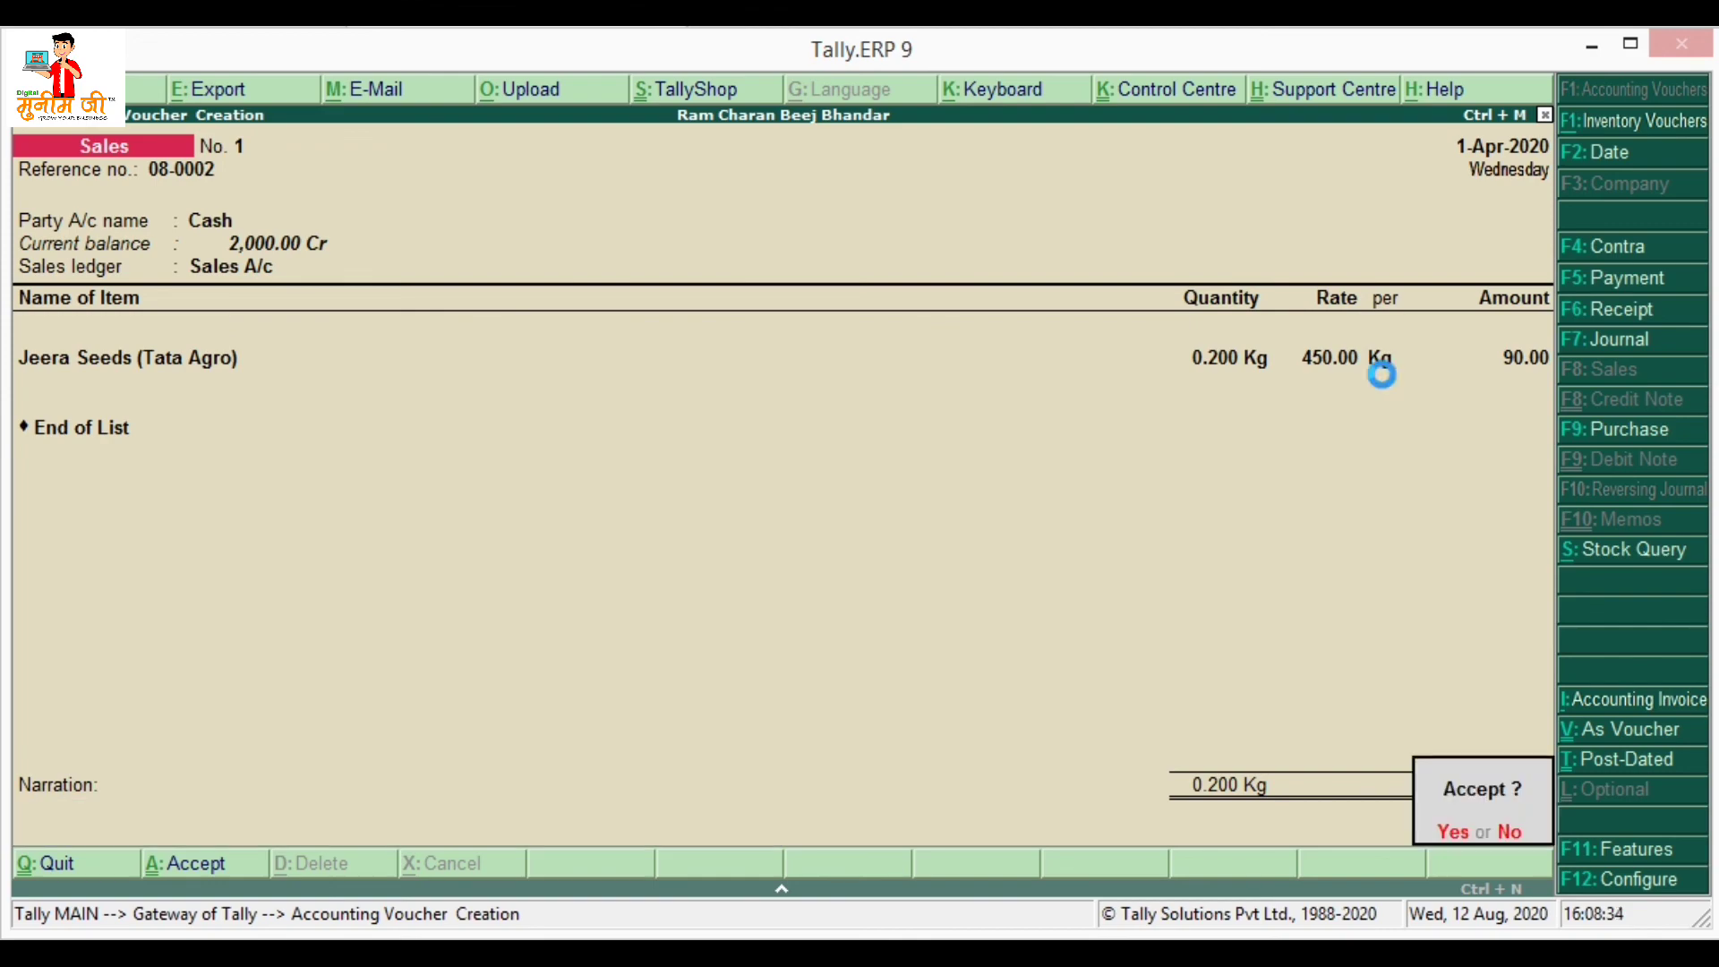
pyautogui.press('Return')
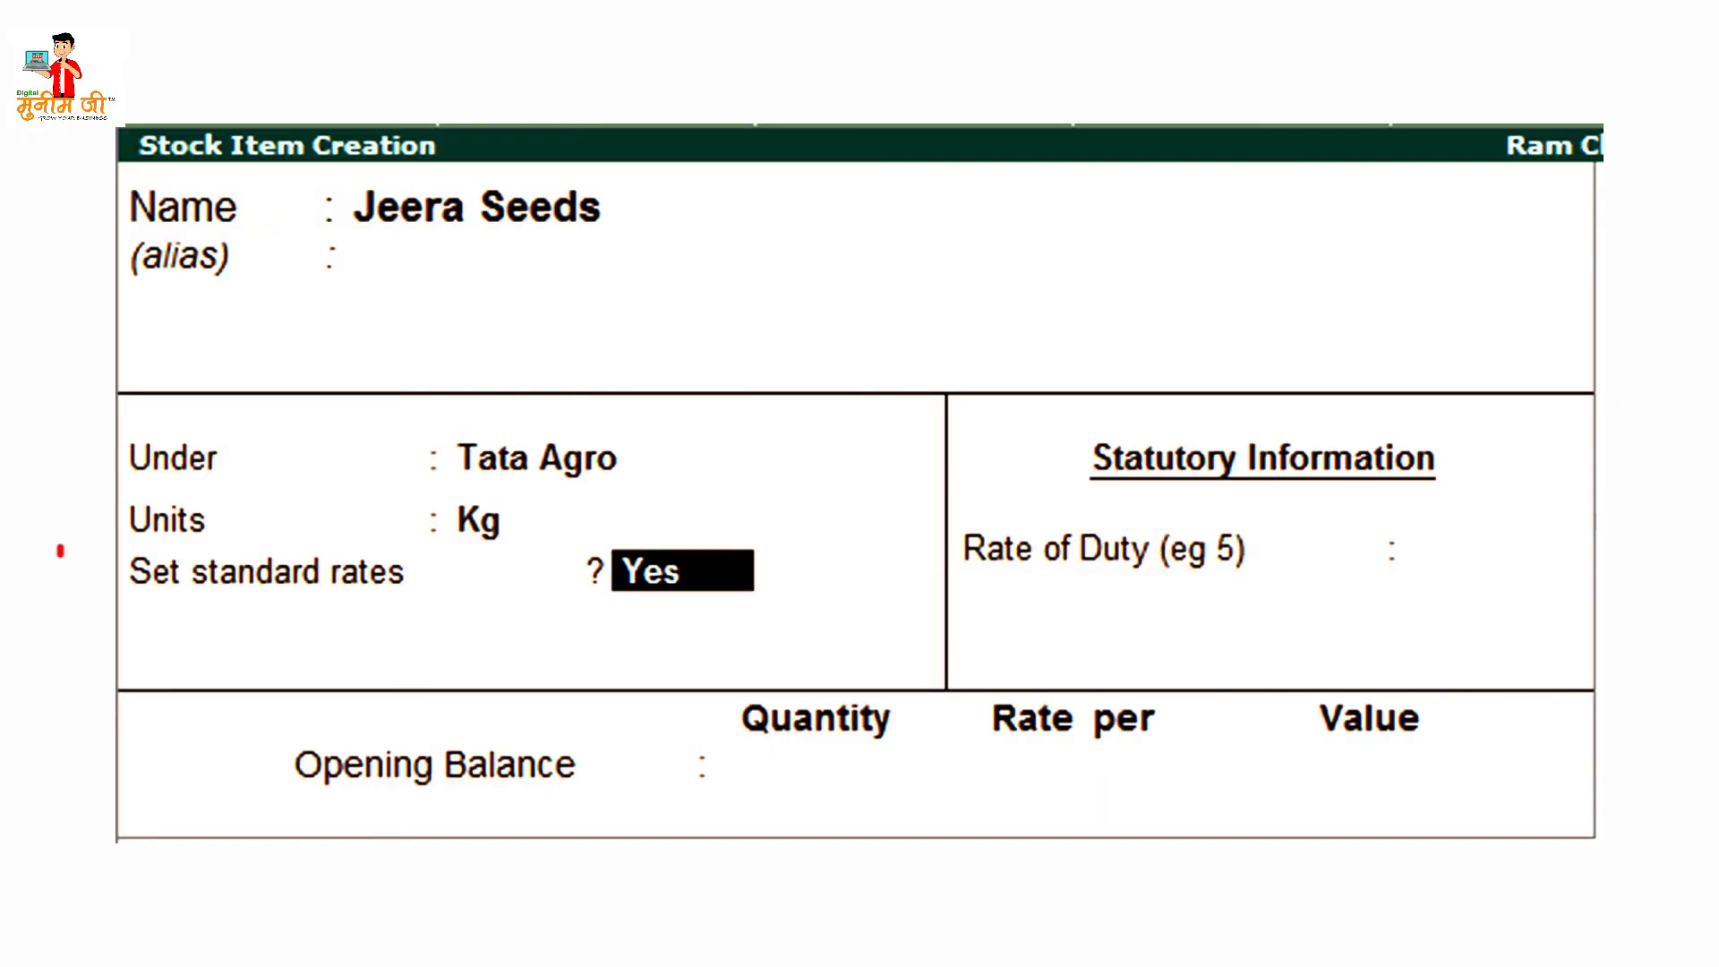